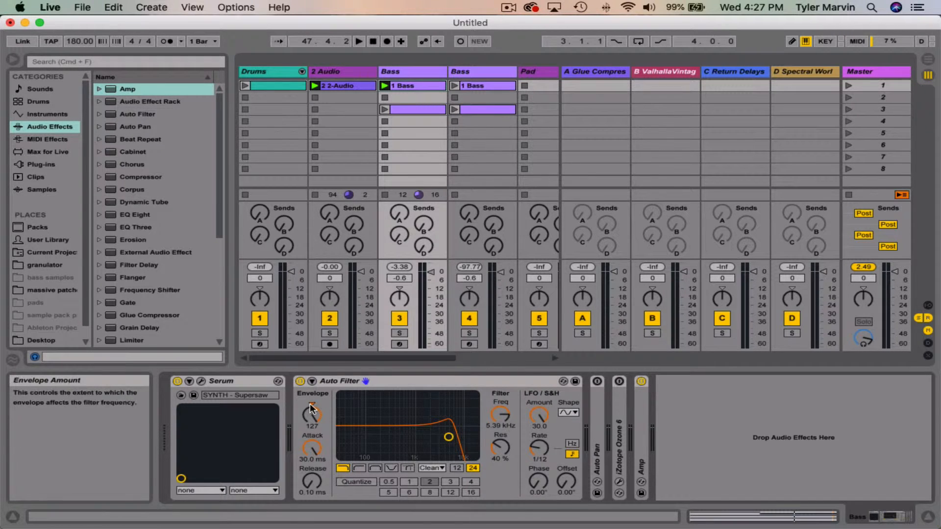
Step: Set the Auto Filter's envelope amount to 0.00 and its attack to 0.10 ms
left_click_drag(311, 408, 314, 485)
left_click_drag(311, 446, 311, 458)
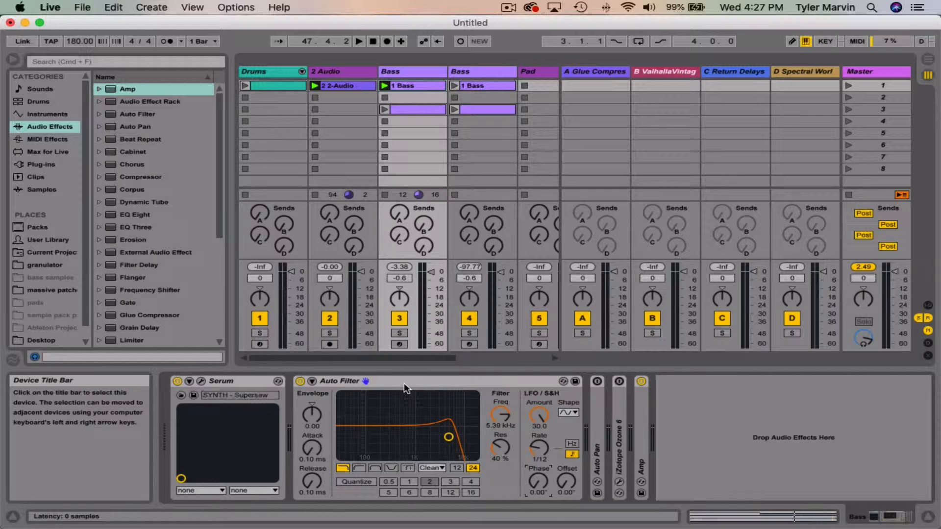
left_click(312, 381)
left_click(311, 382)
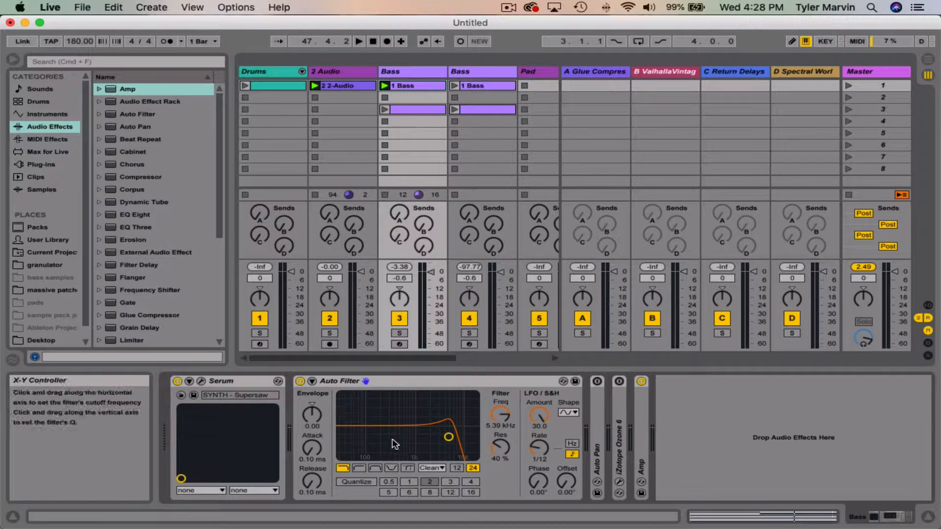
Step: Lower the filter cutoff to 1.36 kHz with 40% resonance and try the other filter types, ending on lowpass
left_click_drag(448, 437, 437, 440)
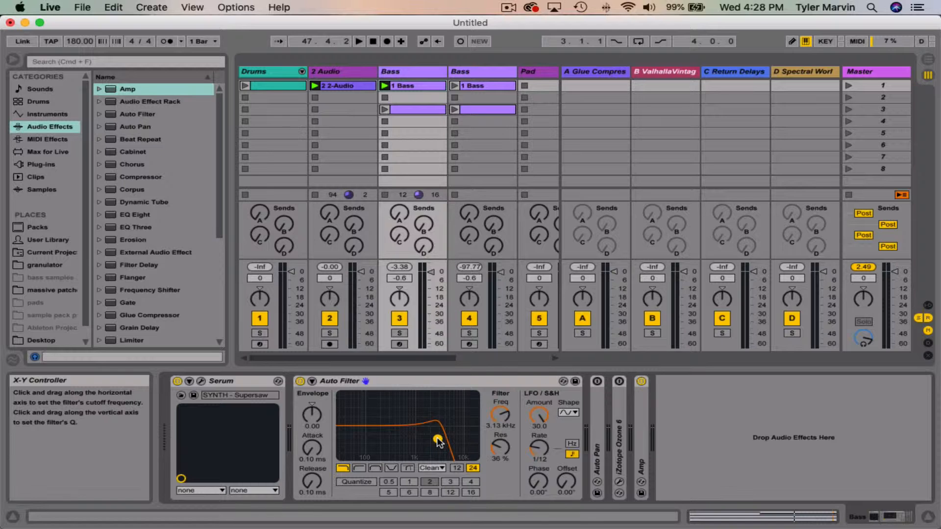
mouse_move(438, 439)
left_mouse_down()
mouse_move(443, 430)
mouse_move(428, 416)
mouse_move(395, 422)
mouse_move(394, 436)
mouse_move(453, 439)
mouse_move(392, 431)
mouse_move(390, 443)
mouse_move(420, 429)
mouse_move(393, 420)
mouse_move(421, 437)
left_mouse_up()
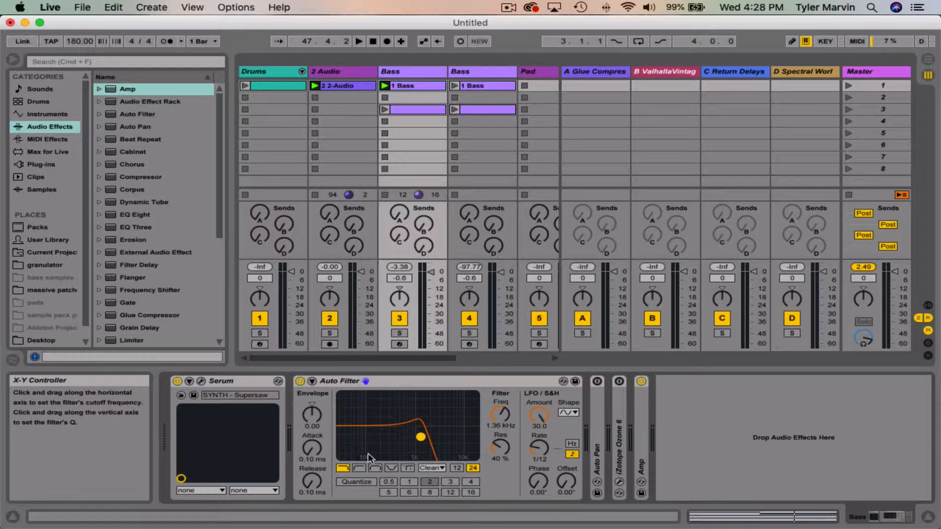
left_click(359, 468)
left_click(375, 468)
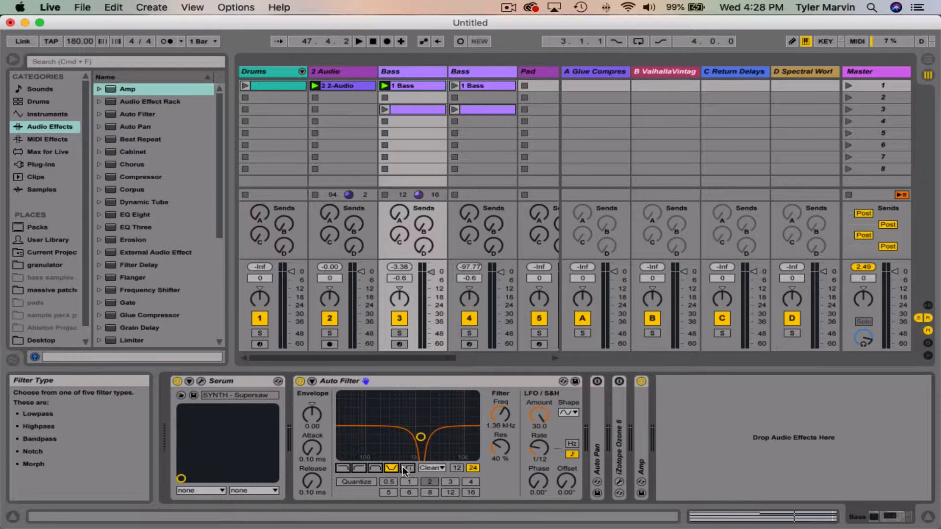
left_click(356, 469)
left_click(342, 468)
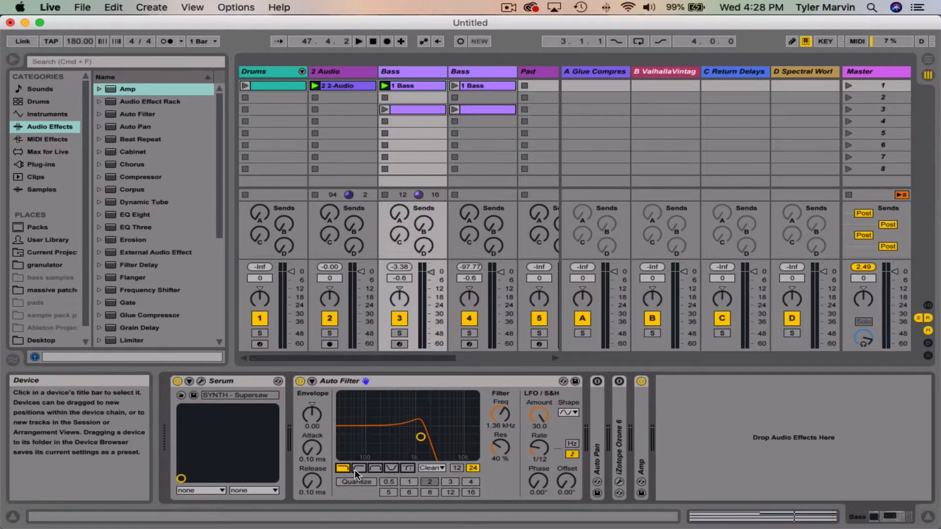
Step: Compare the highpass, bandpass and notch filter curves twice, returning to lowpass each time
left_click(355, 469)
left_click(378, 468)
left_click(390, 468)
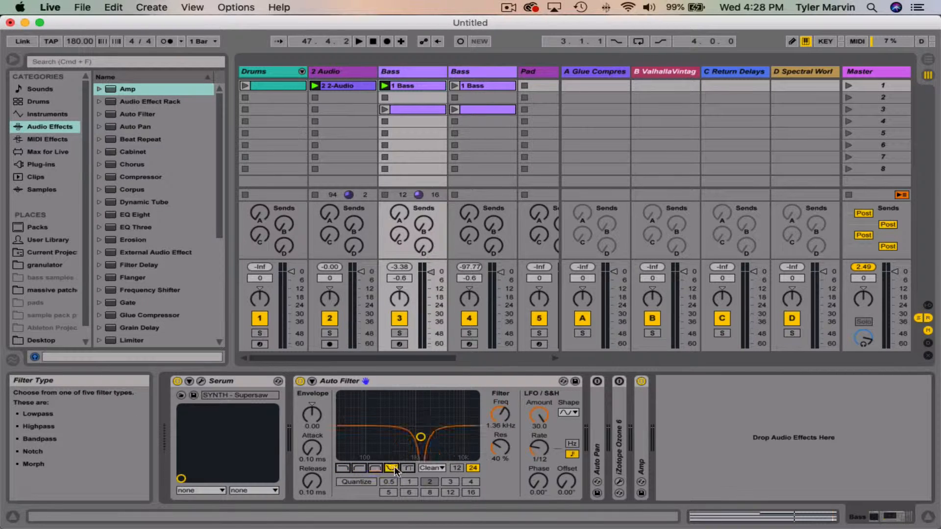
left_click(342, 468)
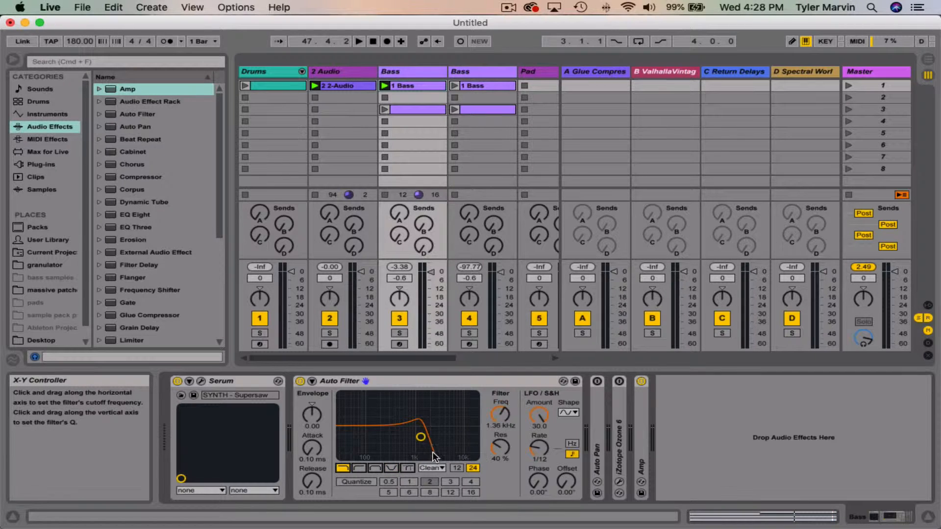
left_click(359, 468)
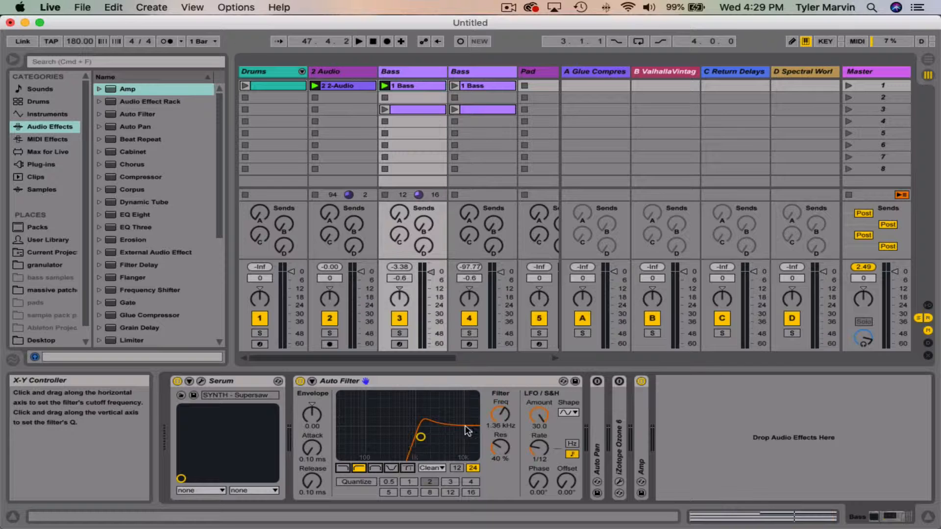
left_click(375, 468)
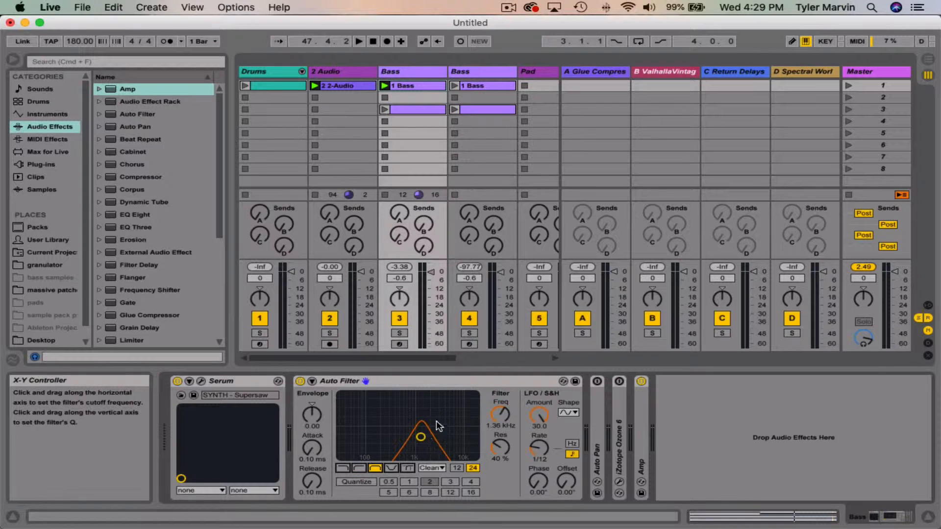
left_click(391, 468)
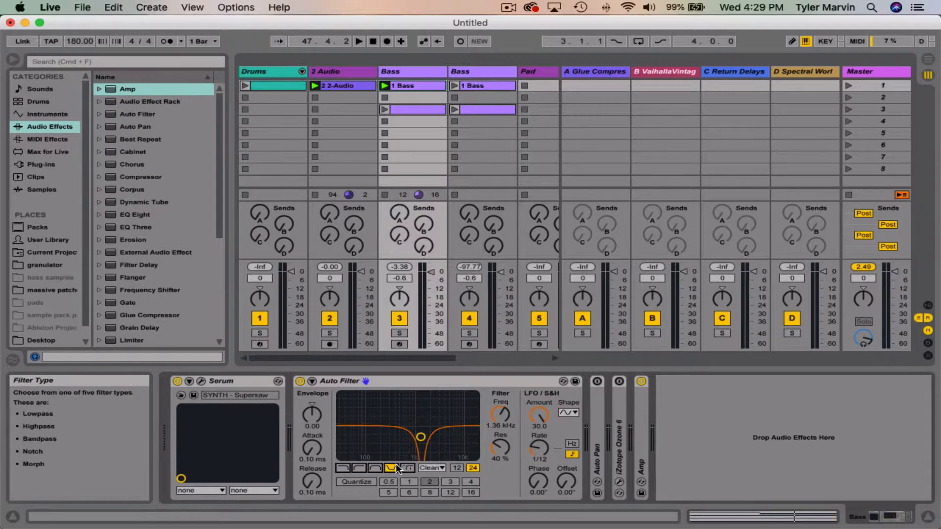
left_click(343, 468)
Step: Sweep the lowpass cutoff down and up, leaving it at 1.09 kHz with 35% resonance
left_click_drag(421, 436, 414, 439)
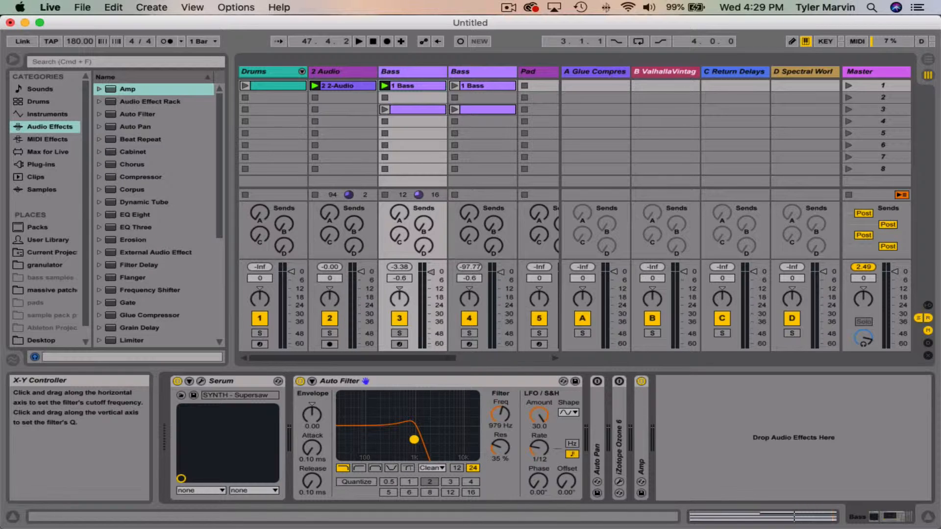
left_click_drag(414, 441, 423, 440)
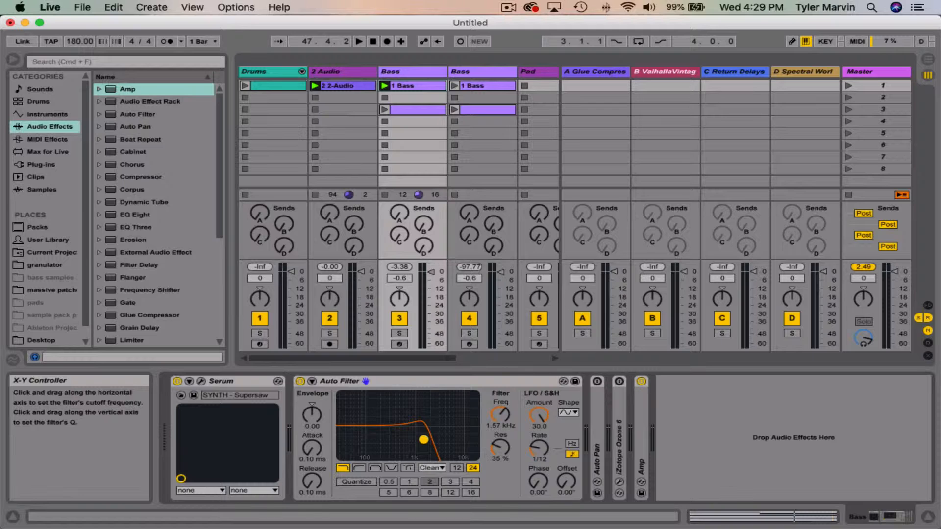
left_click_drag(424, 440, 421, 439)
left_click_drag(420, 440, 416, 440)
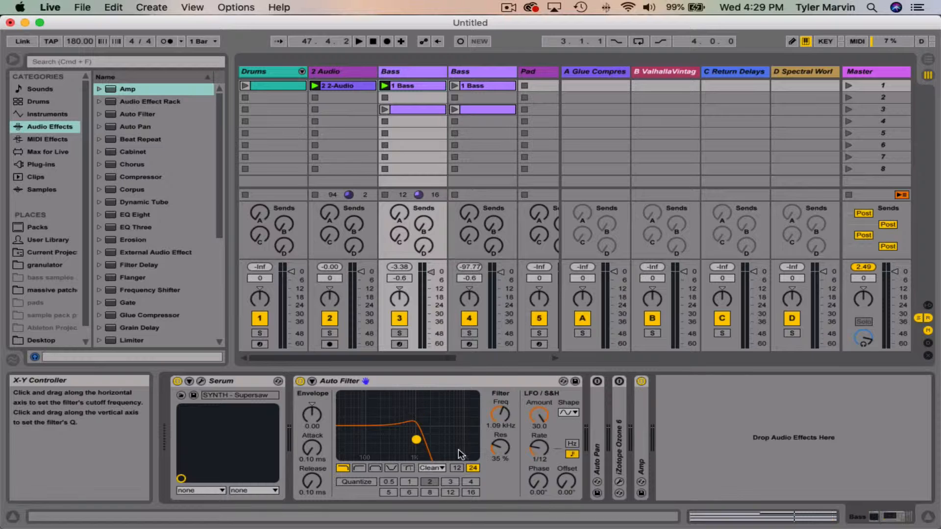
Step: Cycle through the highpass, bandpass, notch and Morph filter types and return to lowpass
left_click(360, 467)
left_click(375, 467)
left_click(392, 467)
left_click(344, 468)
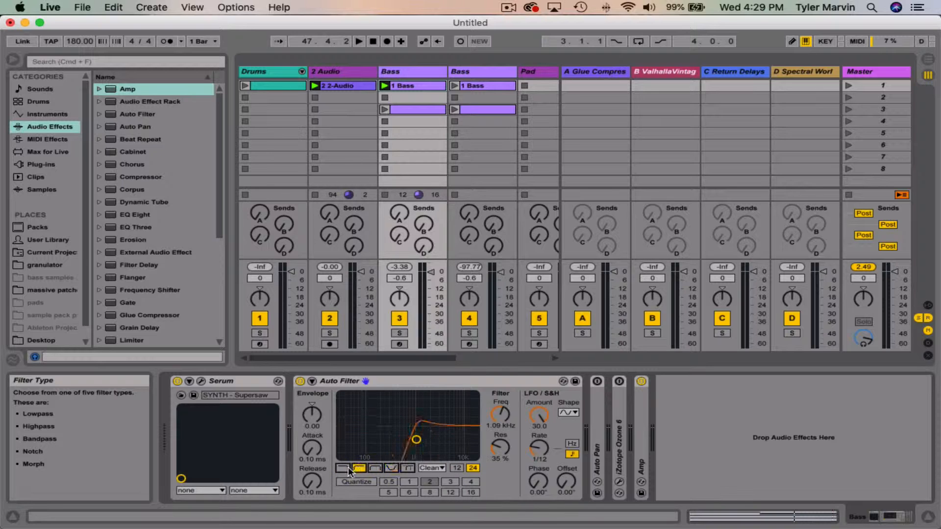
left_click(359, 468)
left_click(375, 468)
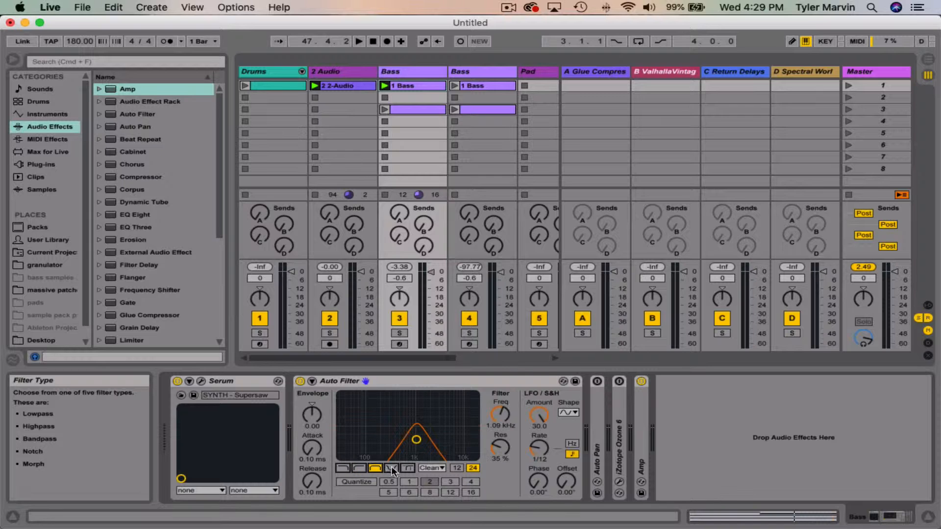
left_click(391, 469)
left_click(408, 468)
left_click(392, 468)
left_click(375, 469)
left_click(359, 468)
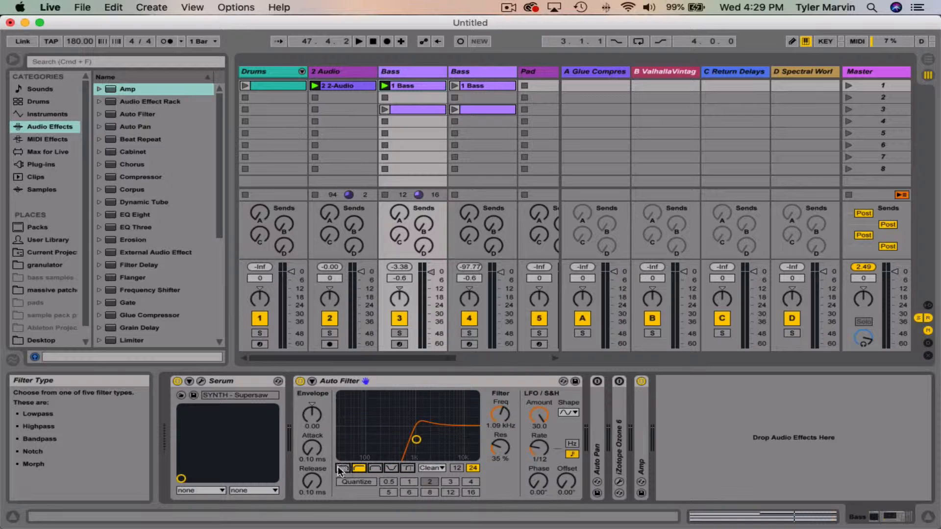
left_click(342, 468)
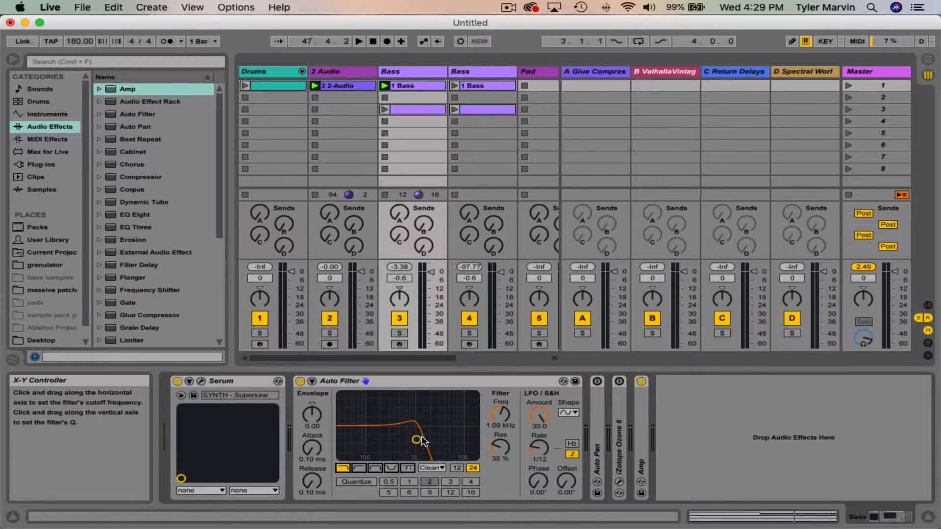
Step: Try a highpass filter with the cutoff at 509 Hz and 33% resonance, and switch back to lowpass
left_click(361, 468)
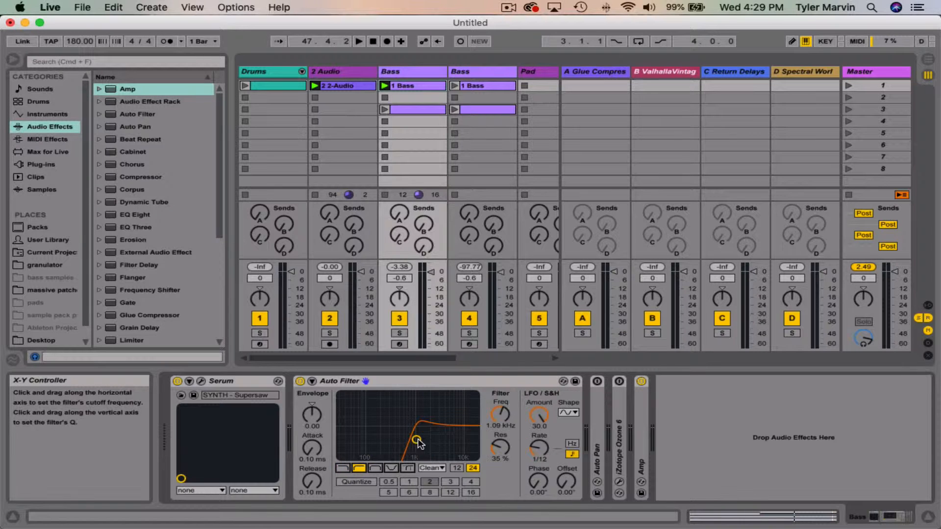
left_click_drag(416, 440, 399, 441)
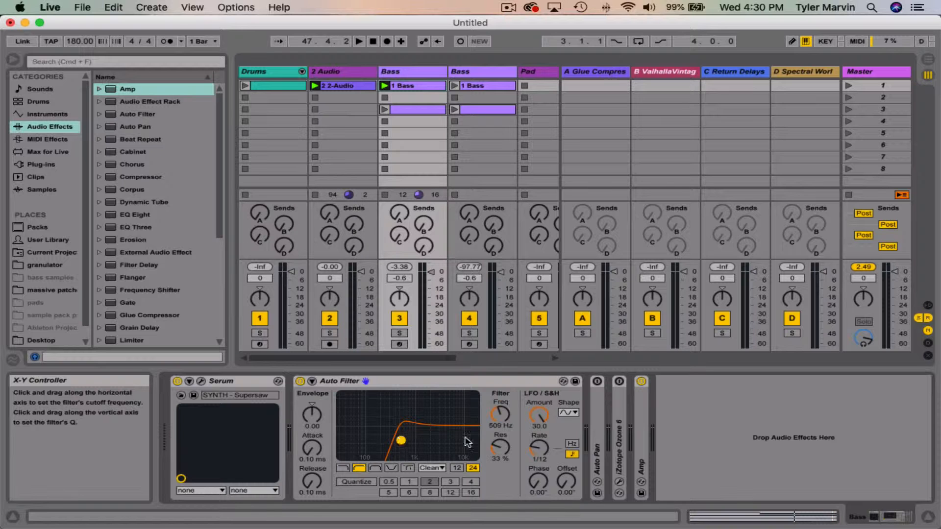
left_click(345, 469)
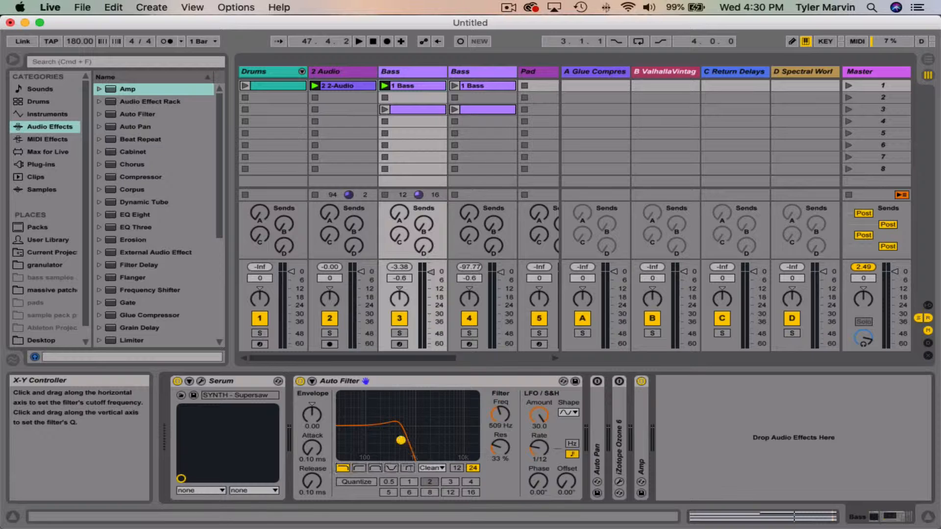
Step: Try a bandpass filter at 657 Hz with 51% resonance and a notch filter at 1.46 kHz with 76% resonance
left_click(375, 468)
left_click_drag(401, 440, 406, 431)
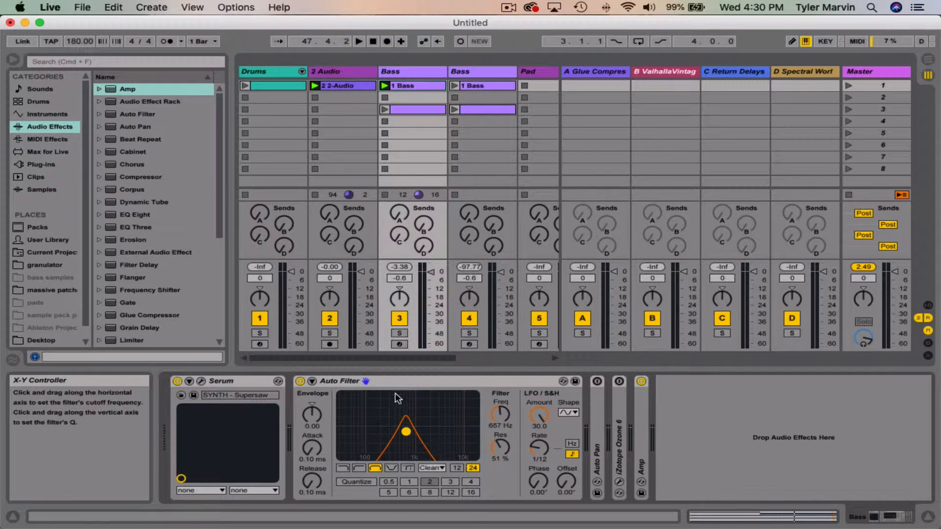
left_click(392, 468)
mouse_move(405, 432)
left_mouse_down()
mouse_move(416, 431)
mouse_move(398, 427)
mouse_move(413, 427)
left_mouse_up()
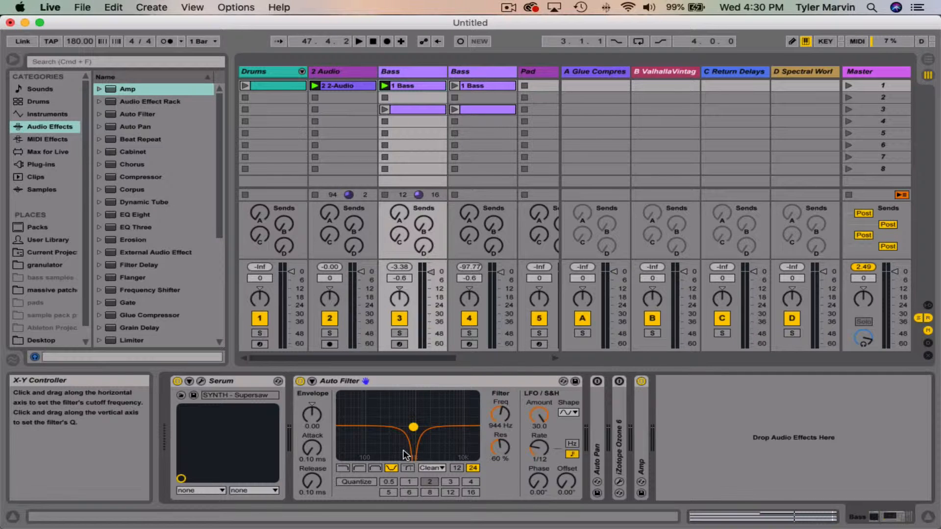
mouse_move(413, 427)
left_mouse_down()
mouse_move(431, 415)
mouse_move(392, 420)
mouse_move(433, 422)
mouse_move(405, 421)
mouse_move(422, 419)
left_mouse_up()
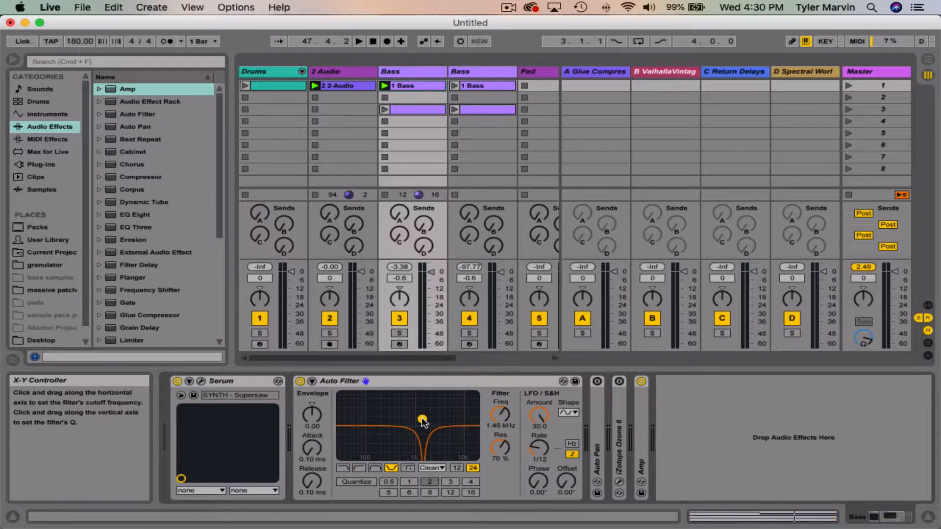
Step: Switch the filter type to Morph and move the cutoff to 1.63 kHz with 39% resonance
left_click(409, 468)
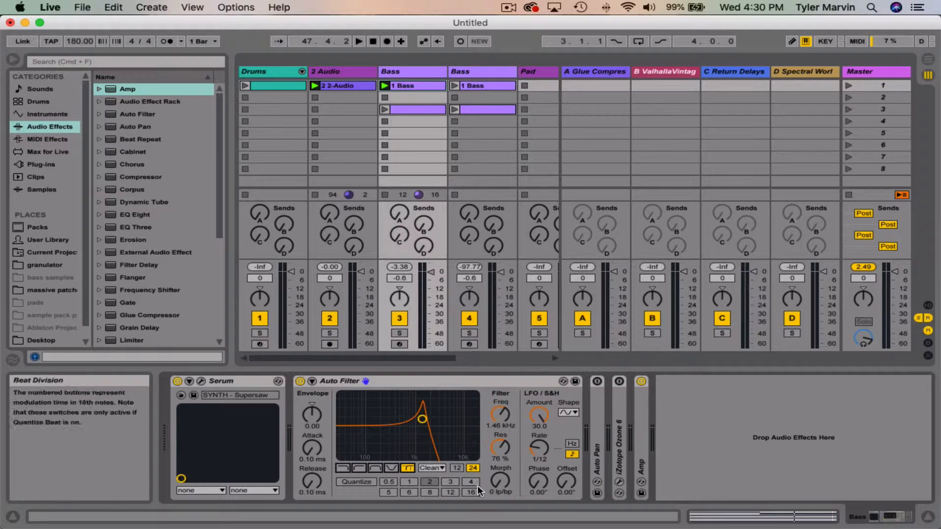
left_click_drag(422, 419, 424, 437)
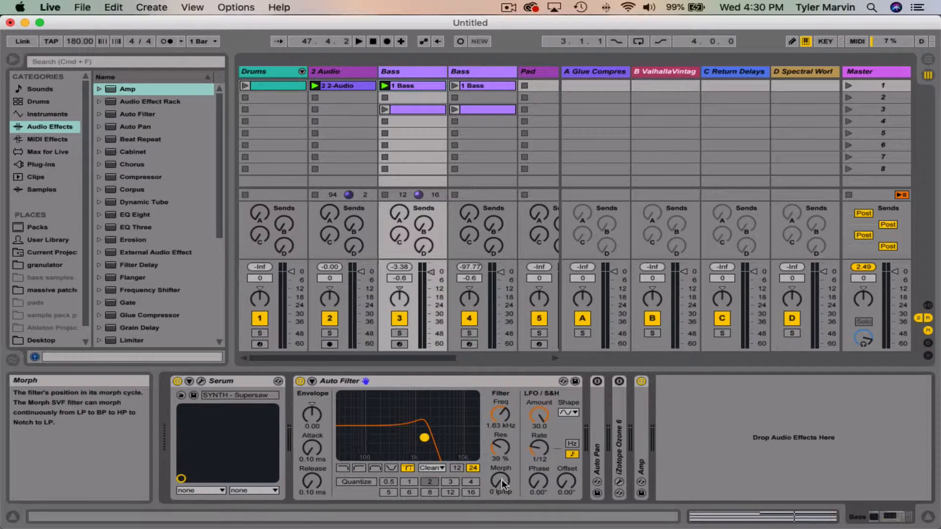
Step: Compare the lowpass, bandpass and notch filter types with Morph, and reselect Morph
left_click(358, 468)
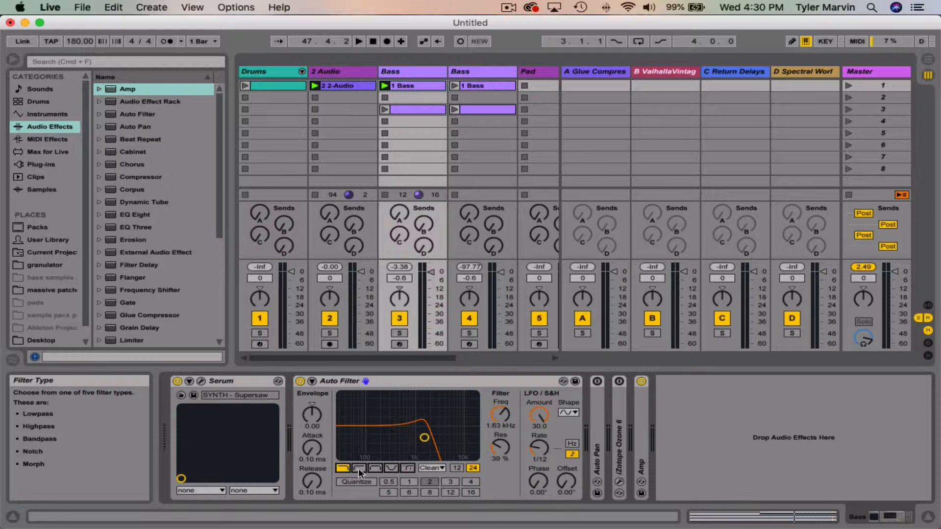
left_click(375, 468)
left_click(394, 469)
left_click(346, 467)
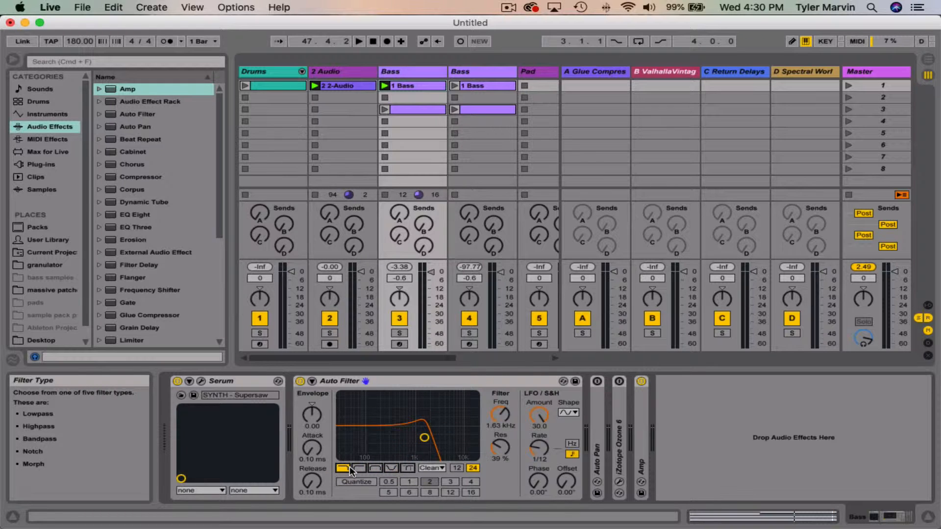
left_click(391, 468)
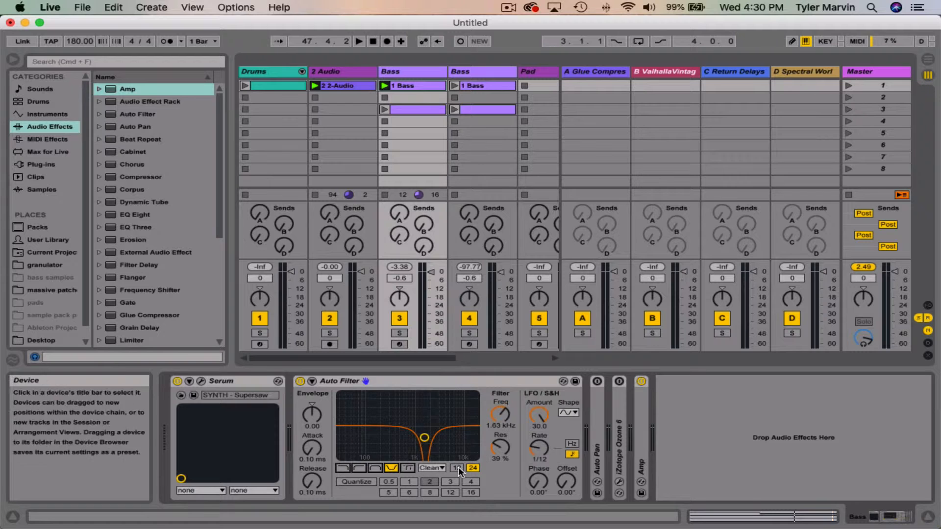
left_click(407, 469)
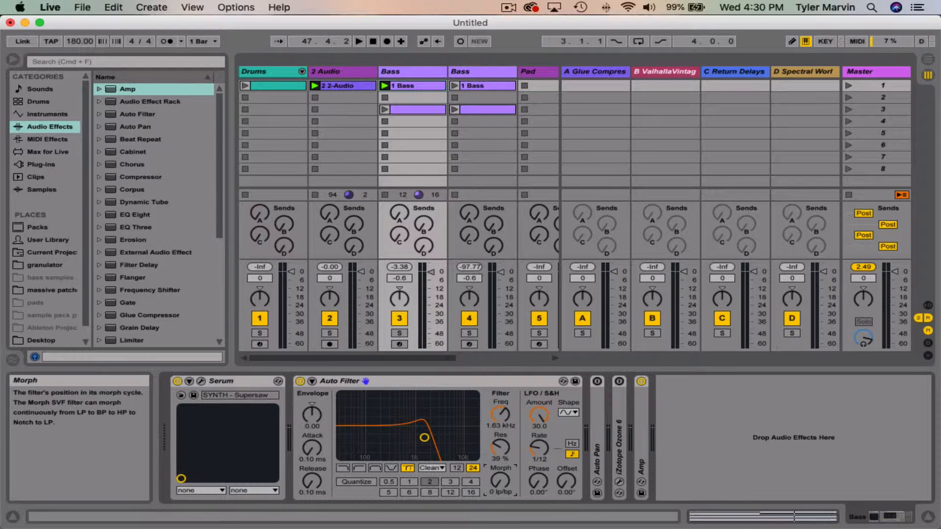
Step: Play the Bass clip with the 2 Audio track stopped, and set the Auto Filter's LFO amount to 0.00
left_click(315, 98)
key("space")
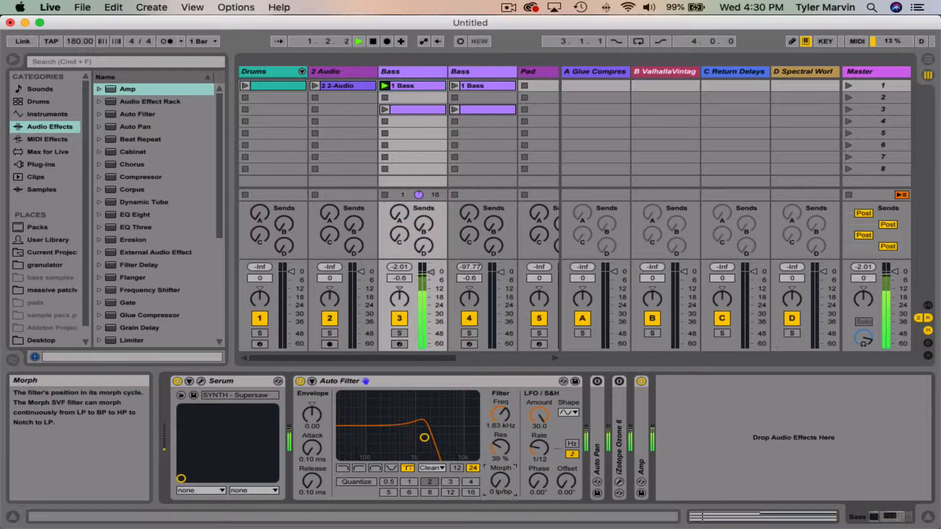
left_click_drag(535, 417, 534, 483)
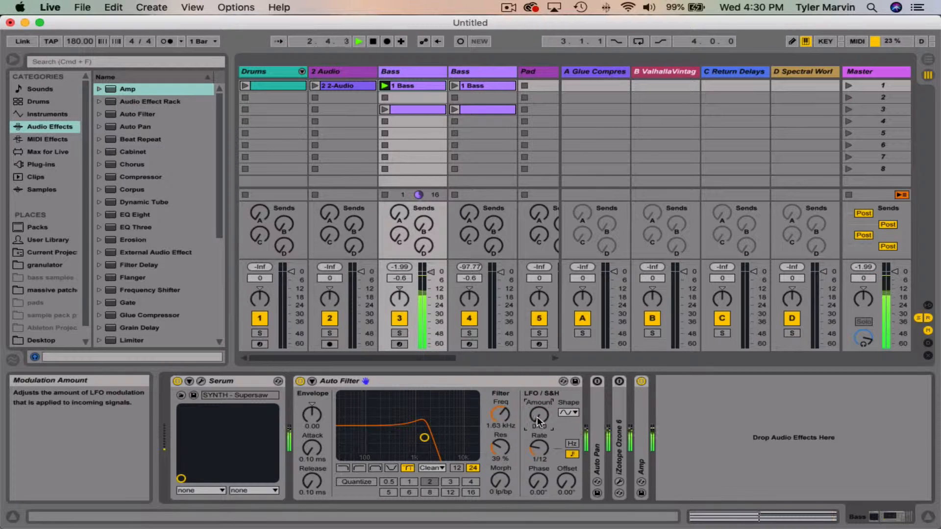
Step: Sweep the cutoff and Morph position during playback, leaving the cutoff at 1.46 kHz with 28% resonance
mouse_move(424, 438)
left_mouse_down()
mouse_move(447, 439)
mouse_move(438, 441)
left_mouse_up()
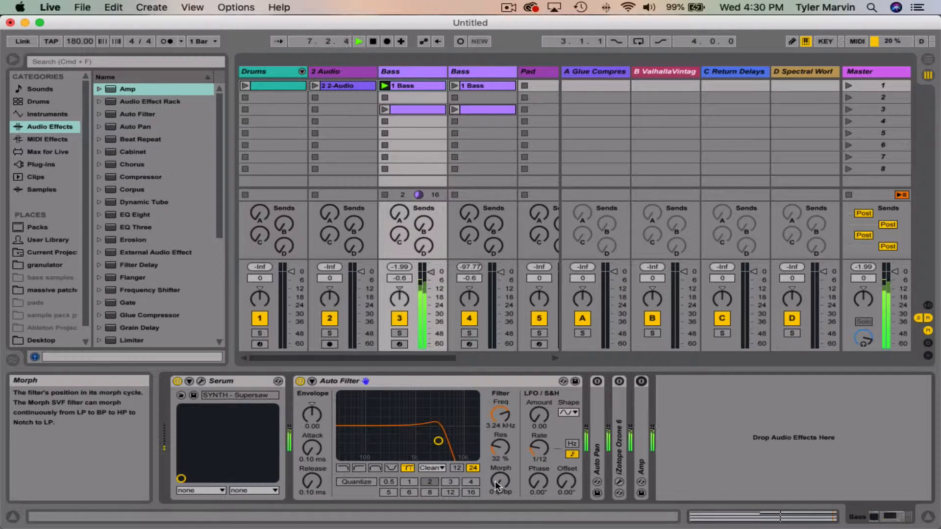
left_click_drag(495, 481, 495, 448)
left_click_drag(439, 441, 421, 442)
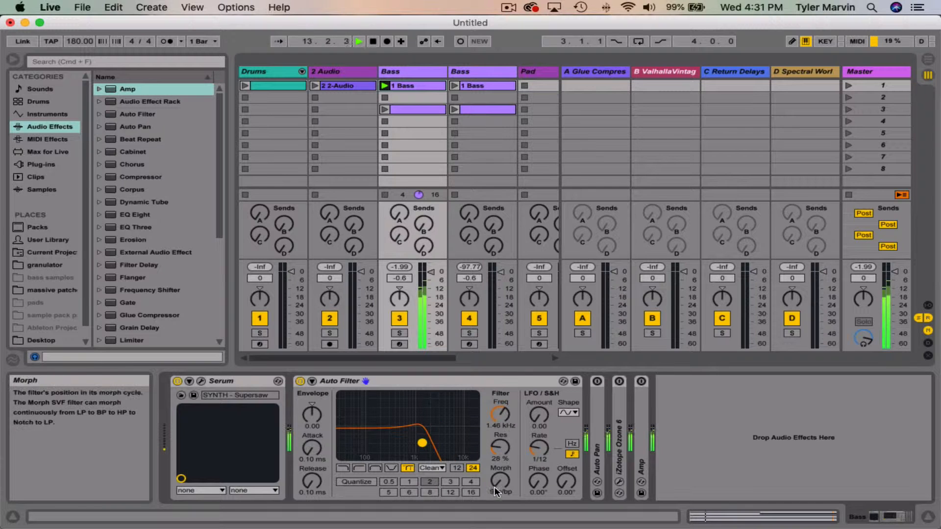
Step: Sweep the Morph position during playback, stop playback, and set Morph to 58 between notch and lowpass
left_click_drag(500, 480, 500, 500)
left_click_drag(501, 481, 500, 449)
key("space")
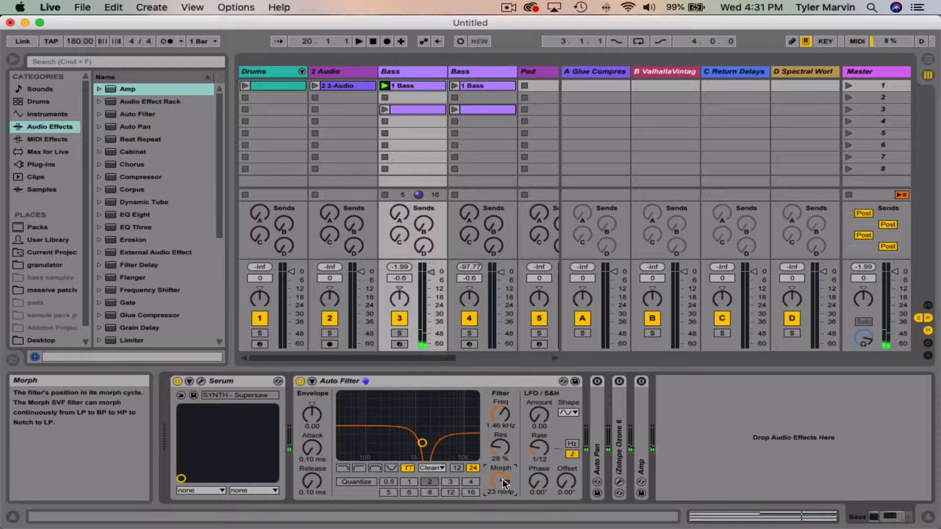
left_click_drag(503, 483, 503, 426)
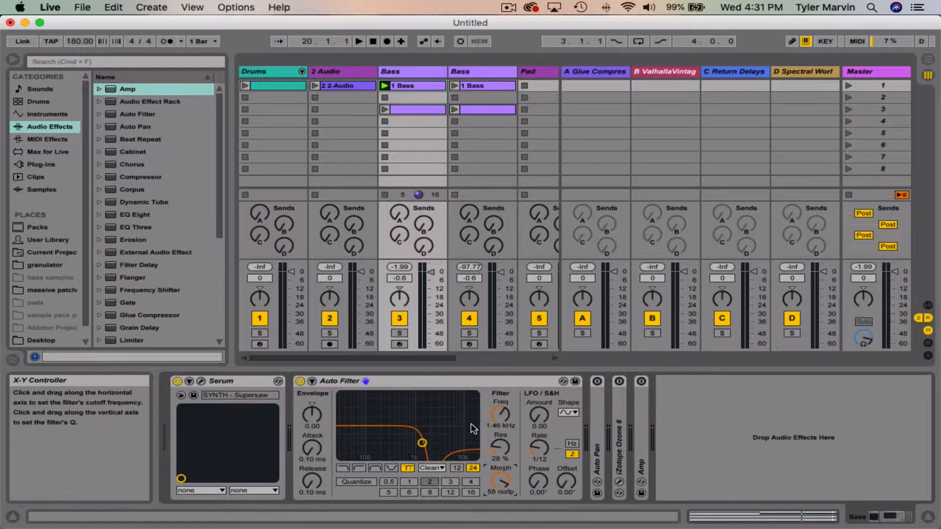
Step: Set the Auto Filter to lowpass with a 1.69 kHz cutoff and 32% resonance, using the PRD circuit type
left_click(344, 468)
mouse_move(422, 443)
left_mouse_down()
mouse_move(436, 434)
mouse_move(410, 419)
mouse_move(405, 436)
mouse_move(420, 420)
mouse_move(425, 441)
left_mouse_up()
left_click(431, 468)
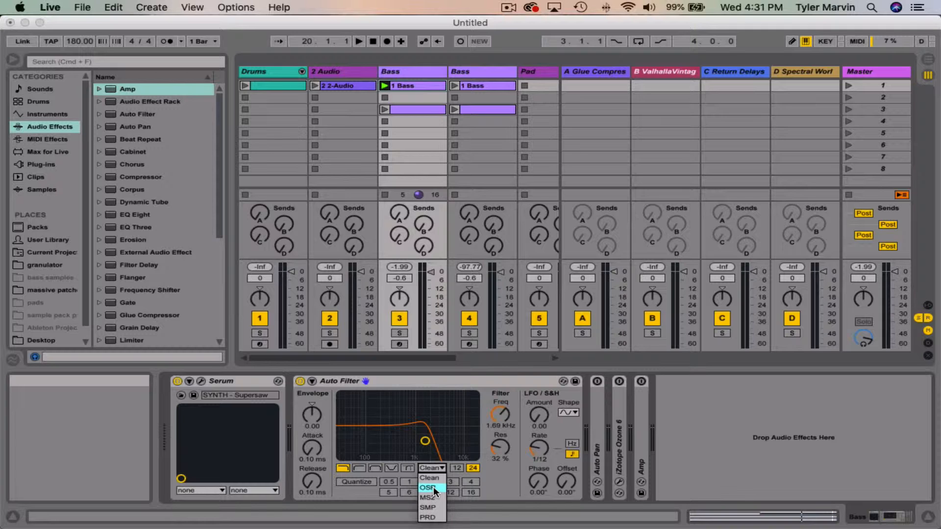
left_click(427, 517)
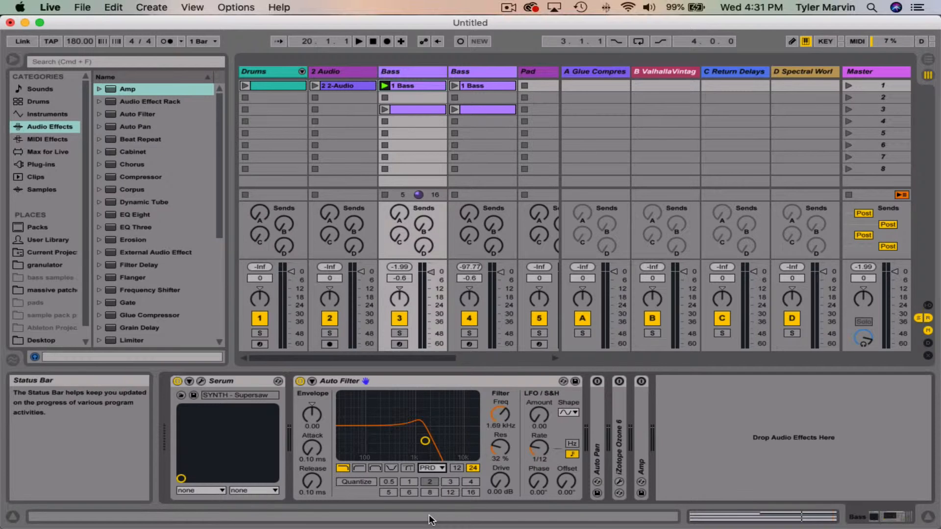
left_click(431, 468)
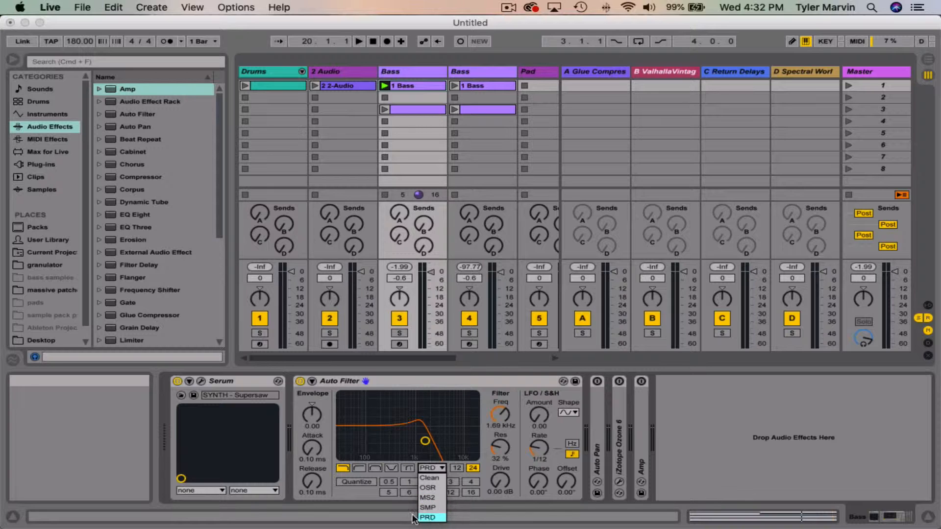
left_click(487, 463)
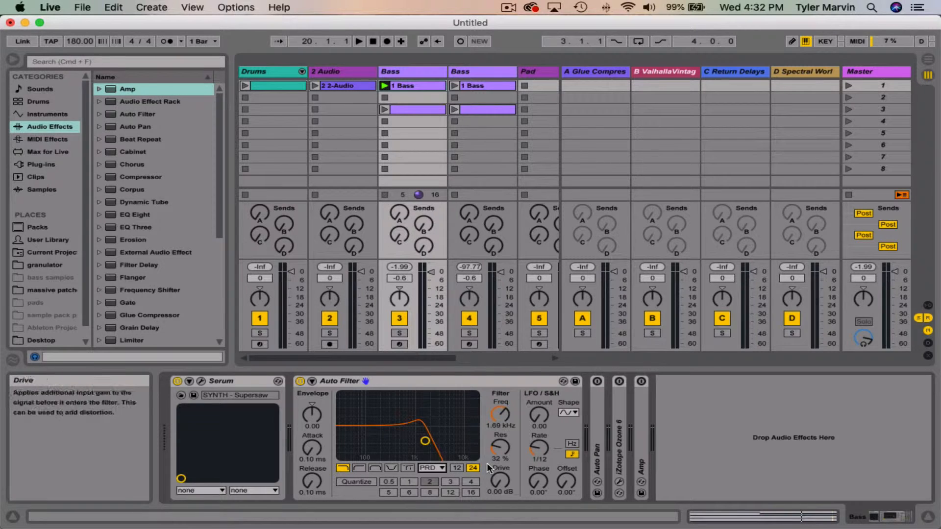
Step: Change the Auto Filter's circuit type to OSR and keep the Drive at 0.00 dB
left_click(435, 468)
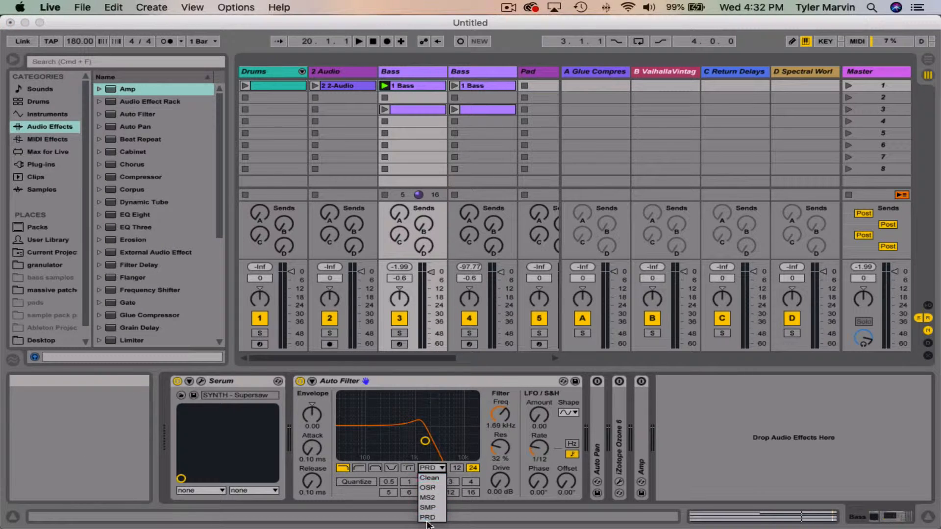
left_click(431, 487)
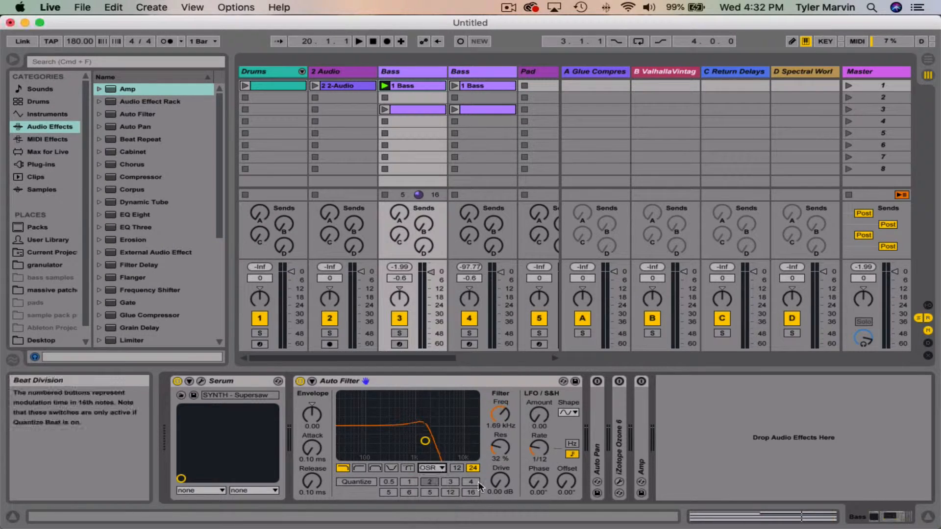
left_click(443, 470)
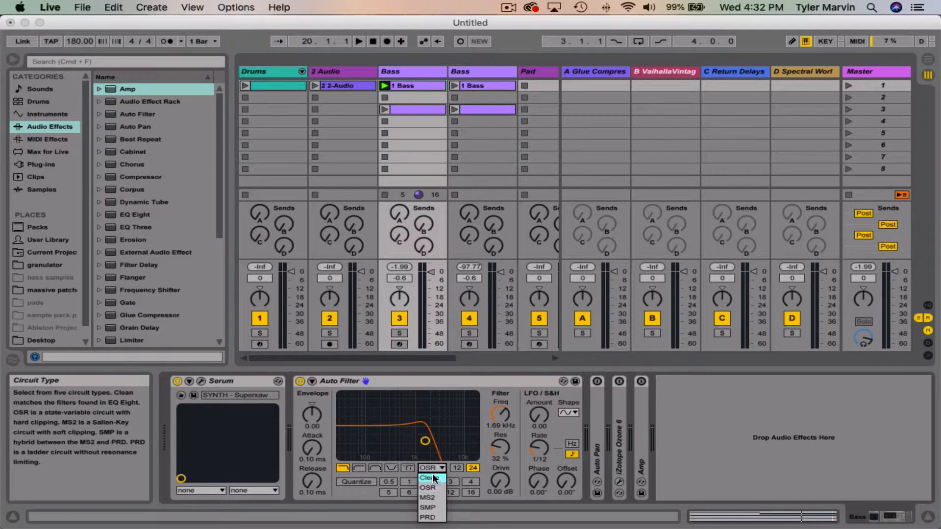
left_click(434, 469)
left_click(434, 469)
left_click(432, 489)
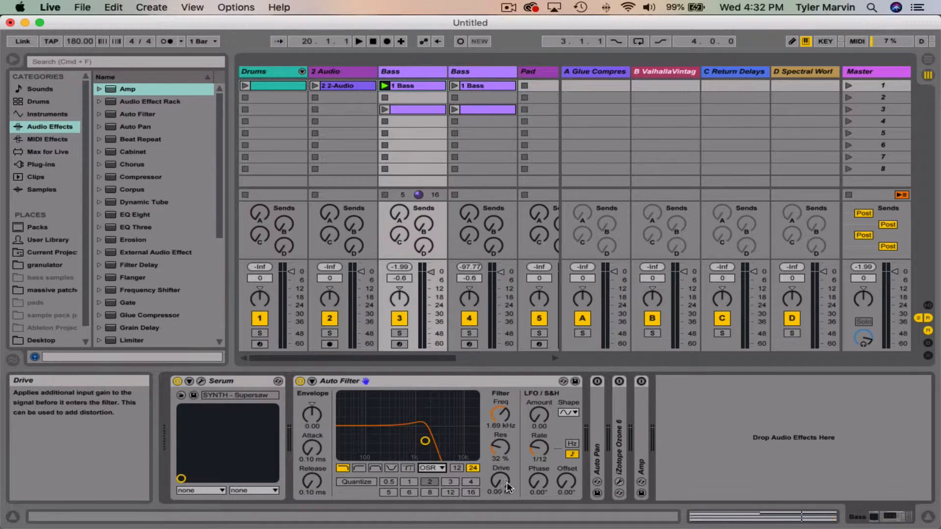
left_click_drag(501, 478, 500, 512)
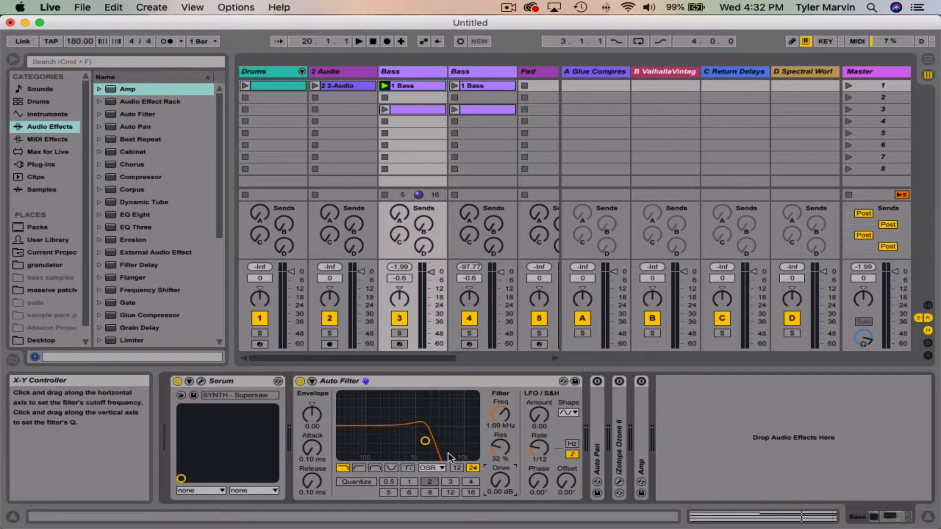
Step: Enable Quantize Beat on the Auto Filter and open the envelopes of the 1 Bass clip
left_click(365, 482)
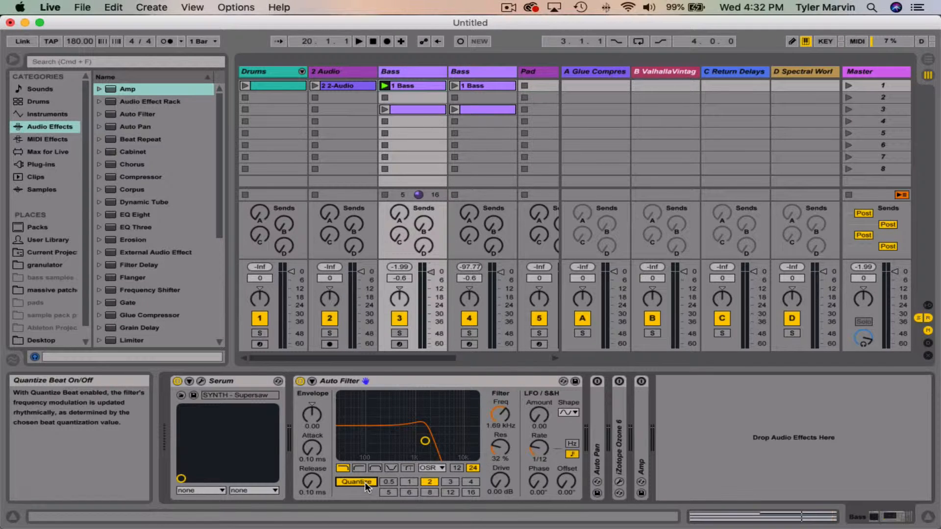
double_click(408, 83)
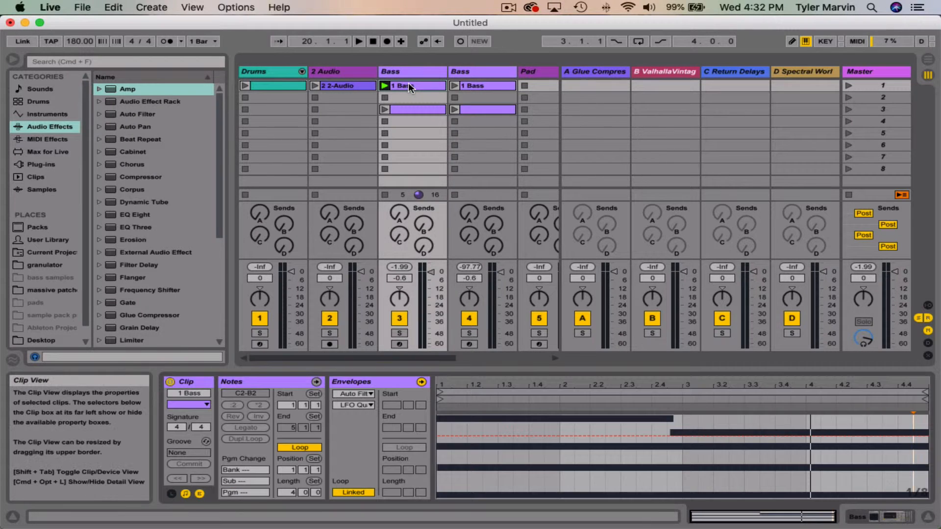
left_click(437, 435)
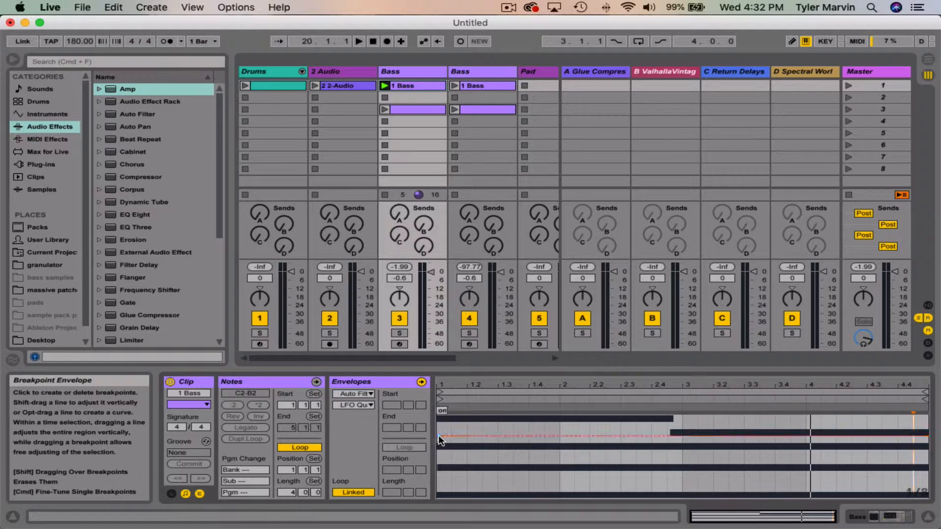
Step: Draw an Auto Filter Frequency envelope in the 1 Bass clip that ramps up to 19.9 kHz near the clip's end
key("shift+Tab")
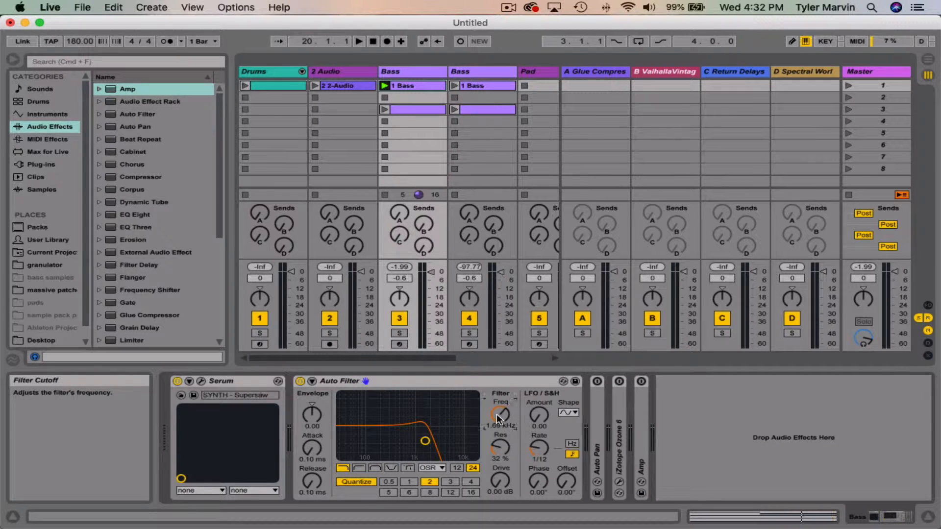
key("shift+Tab")
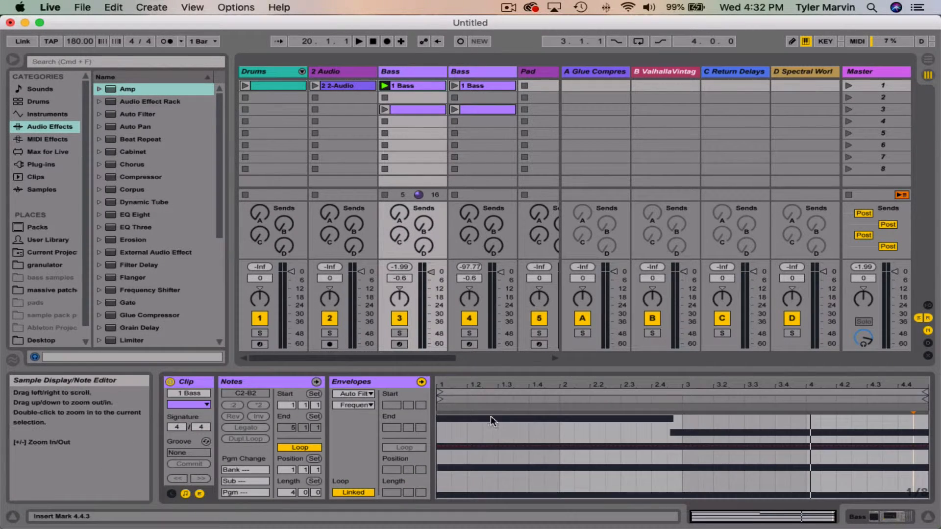
left_click_drag(653, 447, 767, 417)
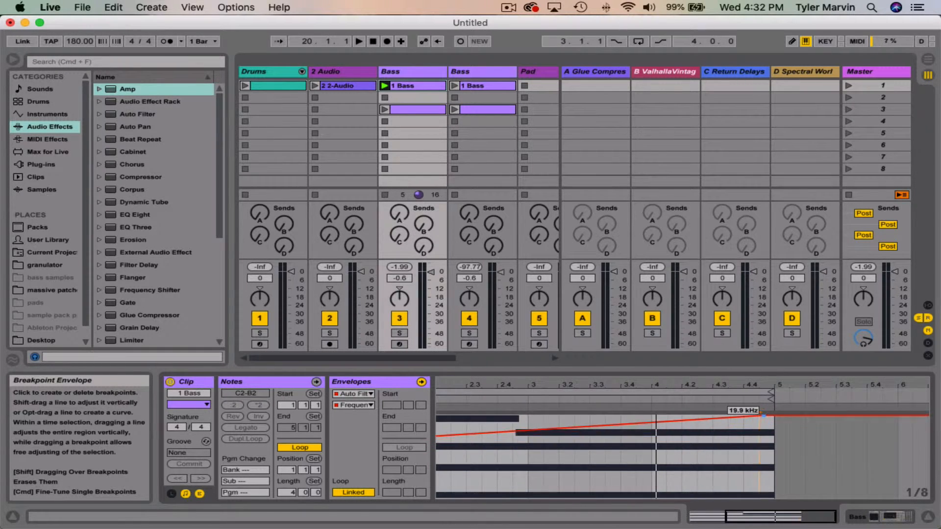
left_click_drag(691, 383, 846, 383)
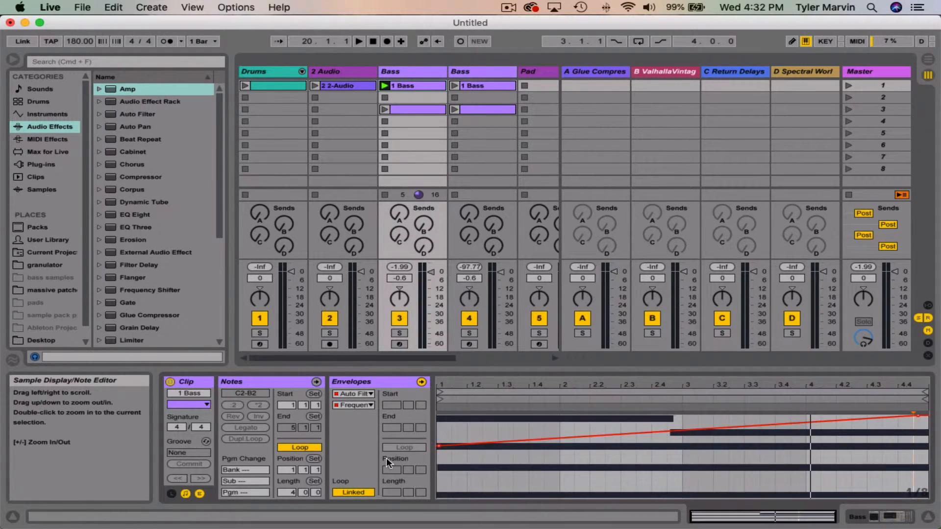
mouse_move(438, 445)
key("shift+Tab")
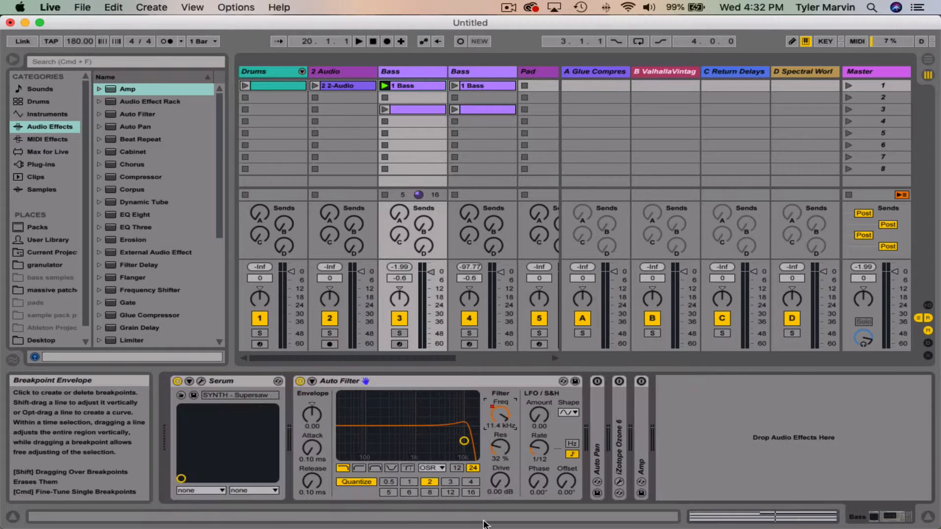
Step: Try the beat divisions 16, 8, 1, 2 and 3 for Quantize Beat, and set the division to 4
left_click(469, 482)
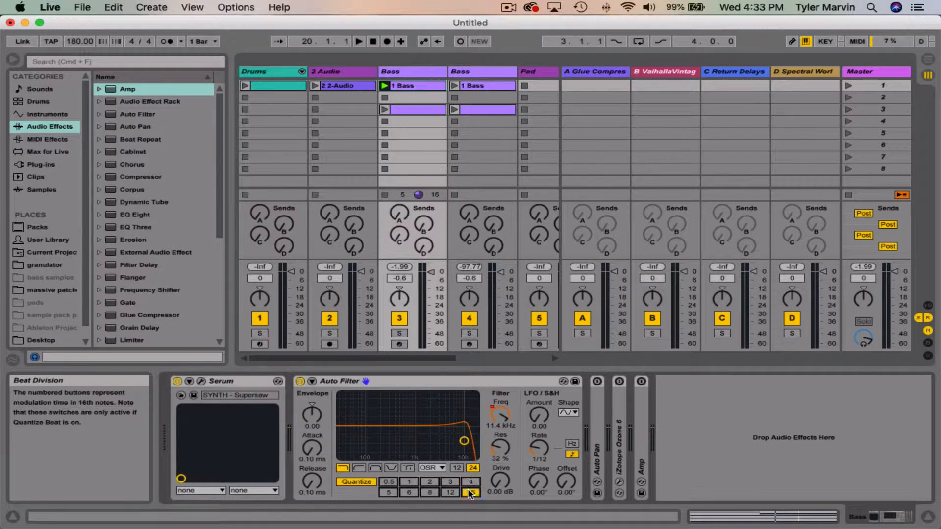
left_click(429, 492)
left_click(410, 482)
left_click(430, 481)
left_click(450, 481)
left_click(471, 480)
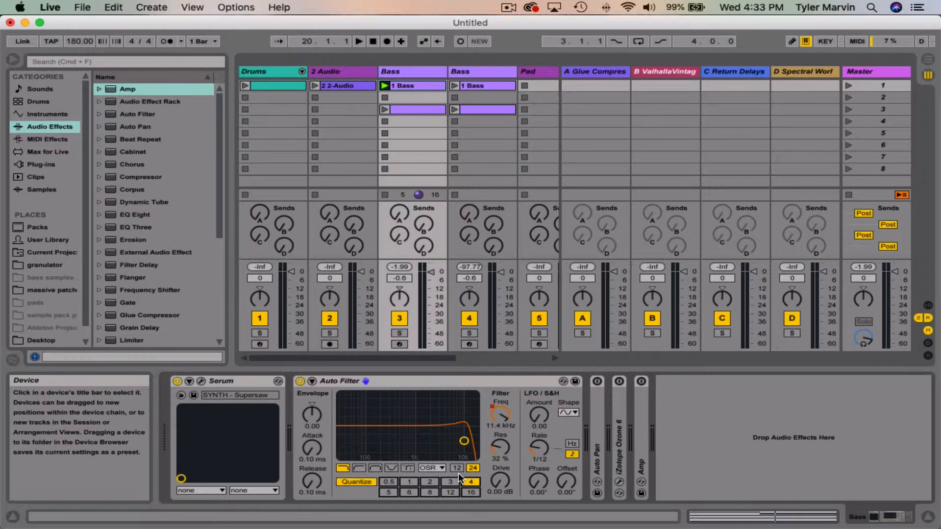
Step: Play the Bass clip, change the beat division to 8 and to 2 while listening, and stop playback
key("space")
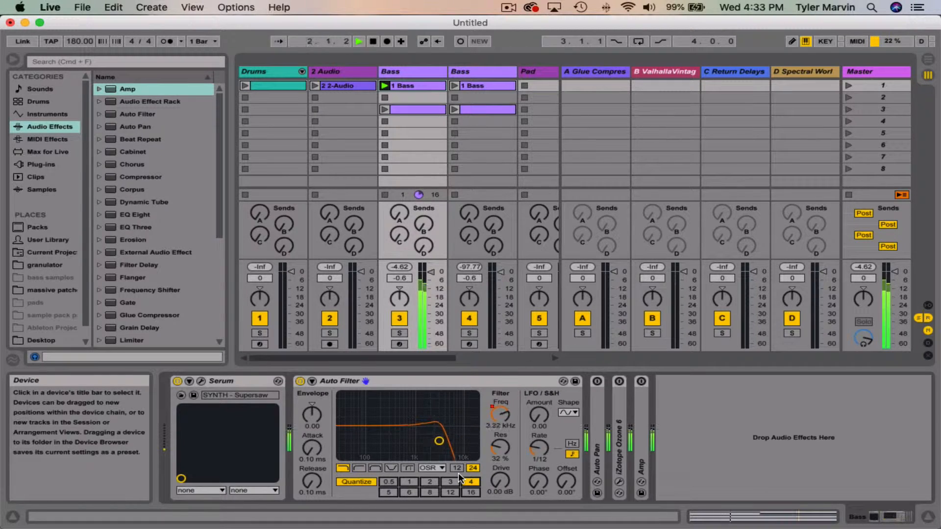
left_click(429, 491)
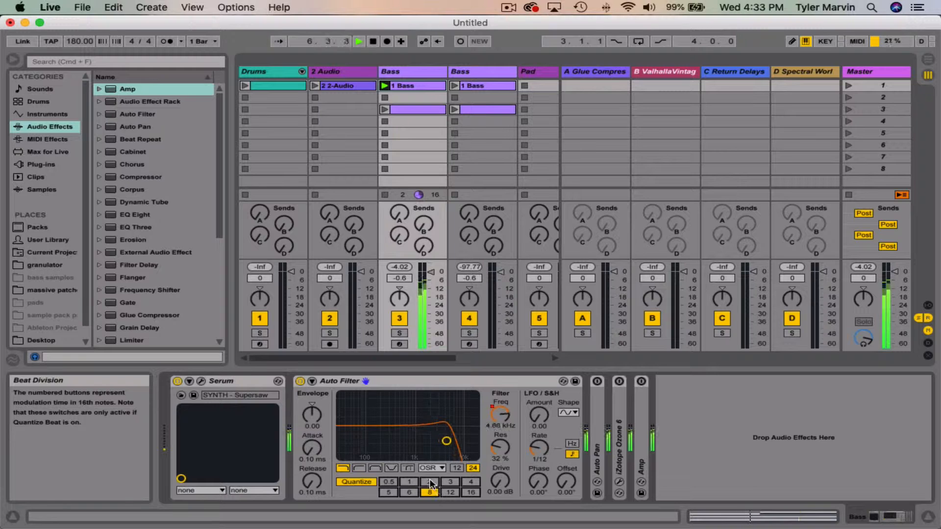
left_click(430, 483)
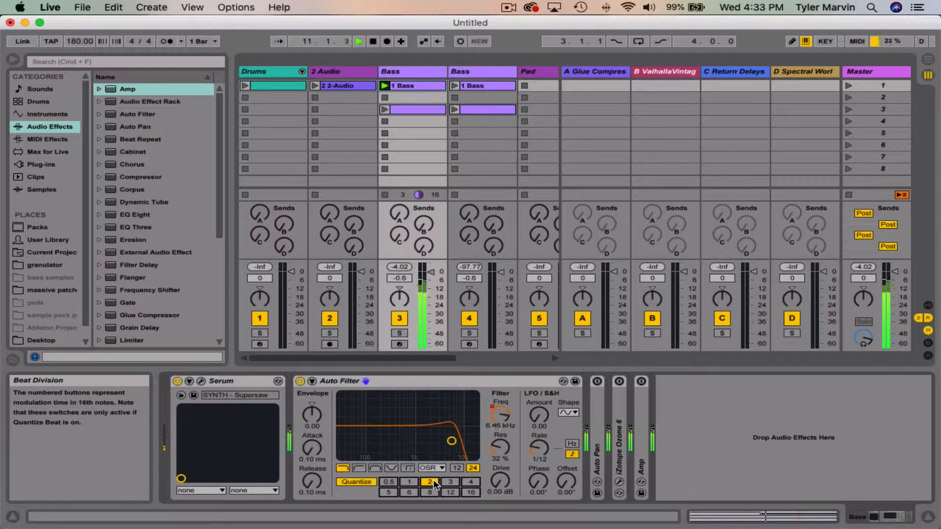
key("space")
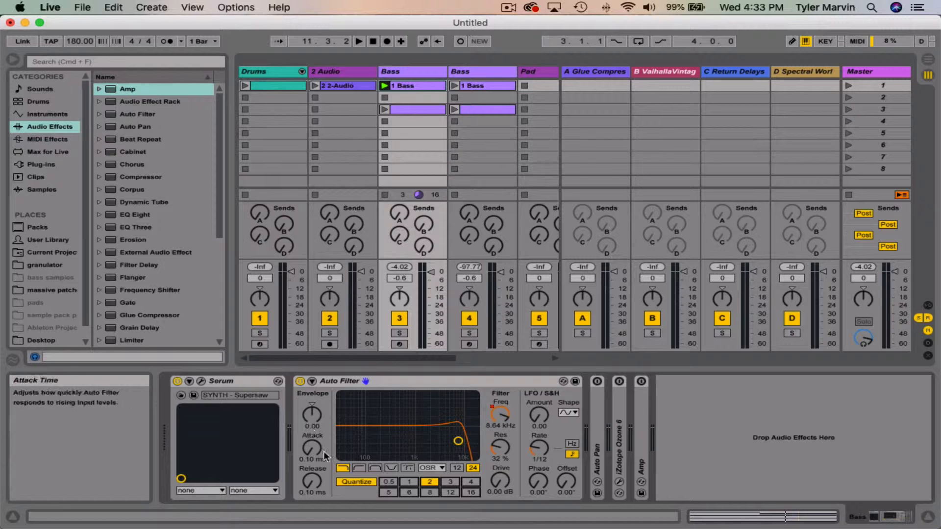
Step: Turn off Quantize Beat and set the Auto Filter's cutoff to 7.47 kHz with 27% resonance
left_click(367, 483)
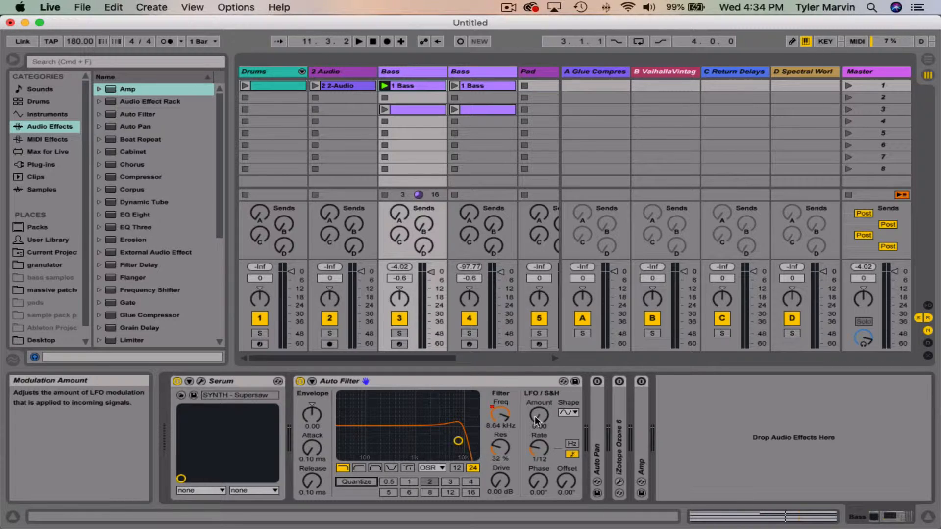
left_click(500, 414)
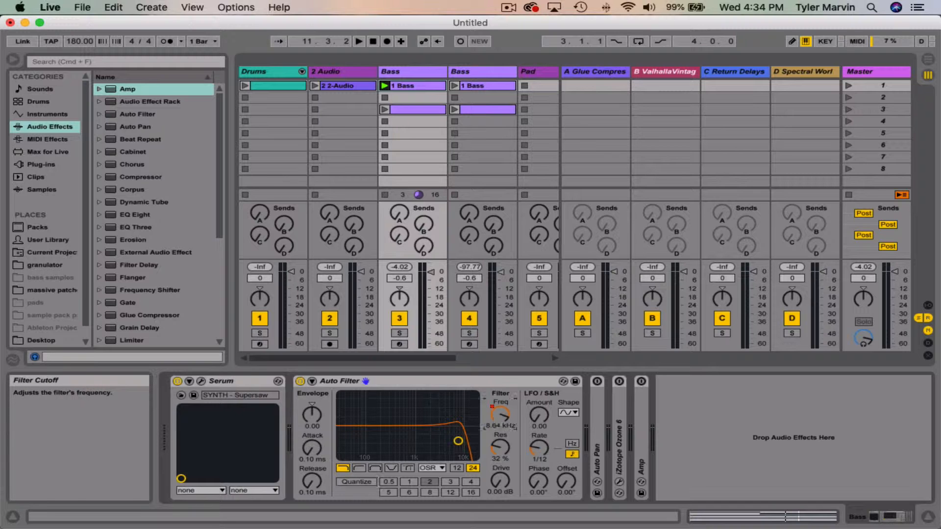
left_click_drag(495, 416, 494, 438)
left_click_drag(425, 442, 455, 446)
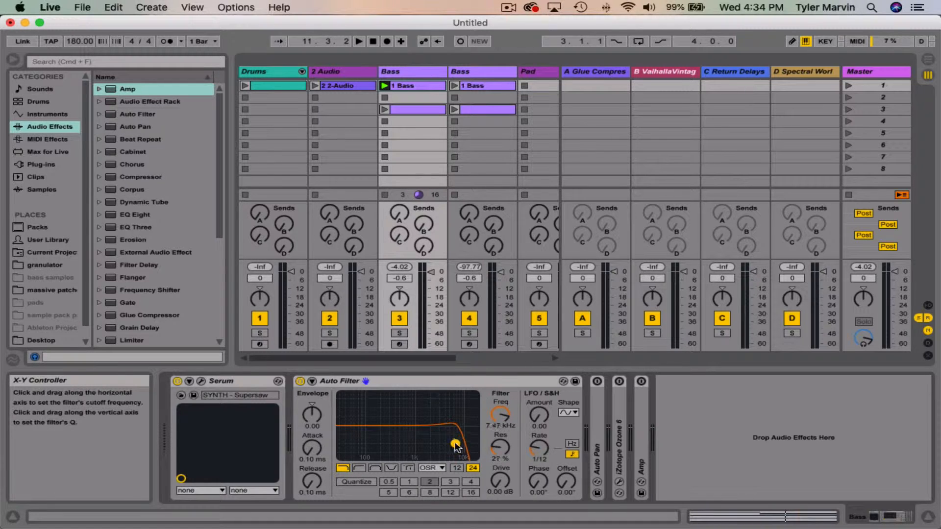
Step: During playback, switch the LFO rate to Hz, set the amount to 26.0 and the rate to 5.47 Hz, and stop playback
key("space")
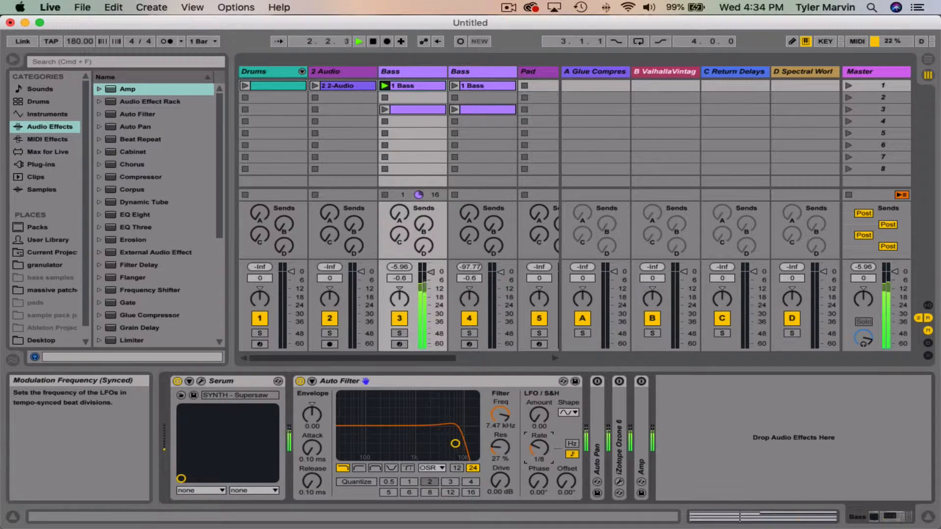
left_click(567, 445)
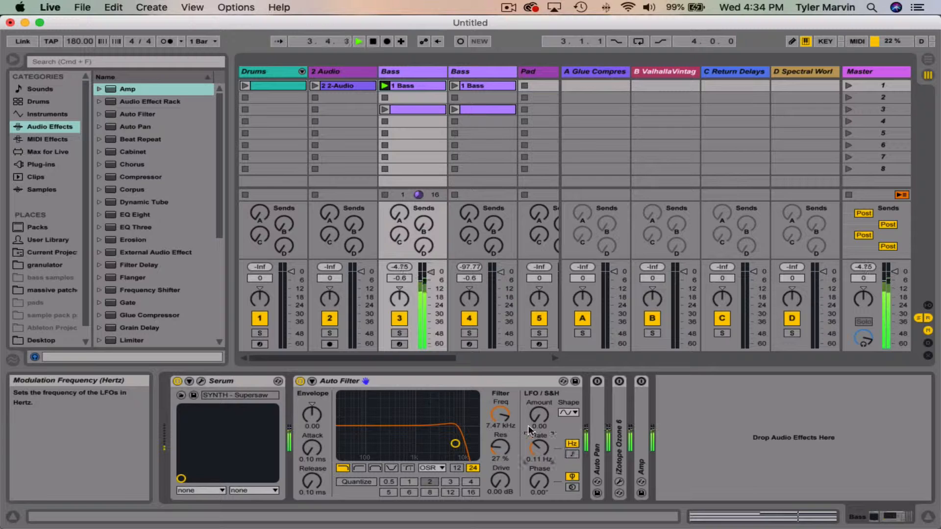
left_click_drag(538, 415, 539, 372)
mouse_move(539, 447)
left_mouse_down()
mouse_move(539, 399)
mouse_move(539, 454)
left_mouse_up()
key("space")
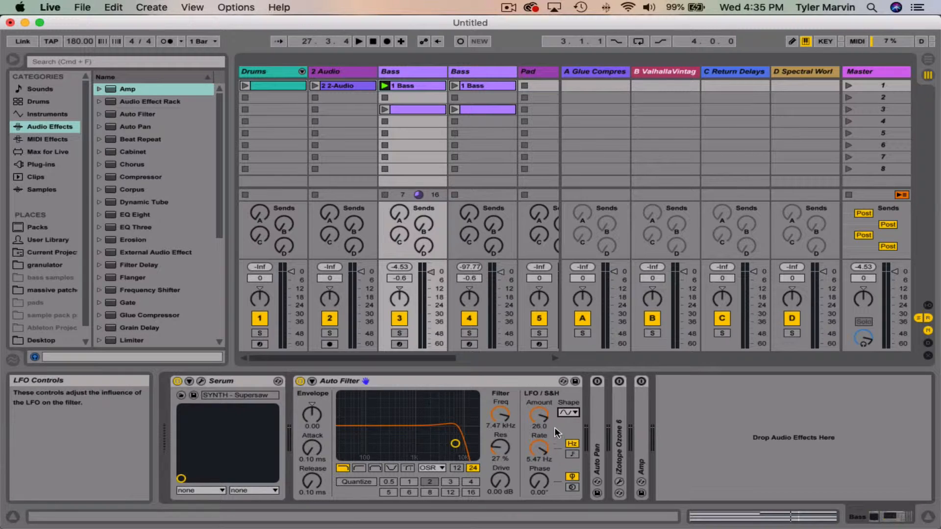
Step: Review the LFO waveform choices, keep the sine shape, and set the LFO rate to 2.15 Hz during playback
left_click(561, 413)
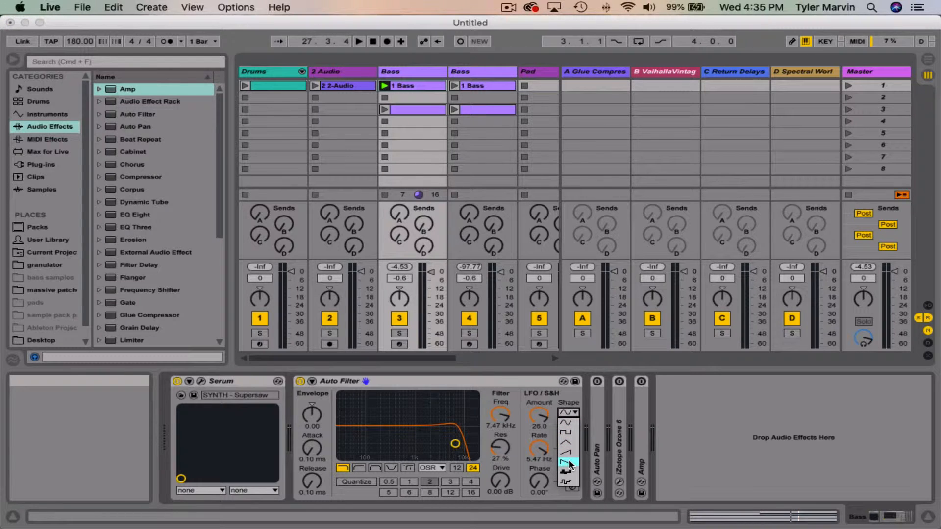
left_click(551, 406)
key("space")
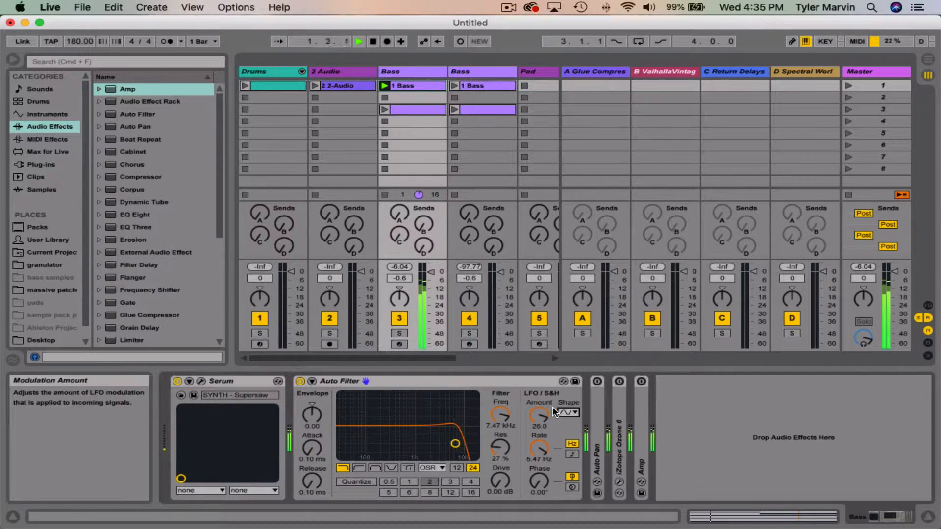
left_click_drag(542, 446, 542, 460)
Step: Audition the sawtooth up, sawtooth down and first noise LFO shapes during playback, stop playback, and review the shape choices
left_click(567, 413)
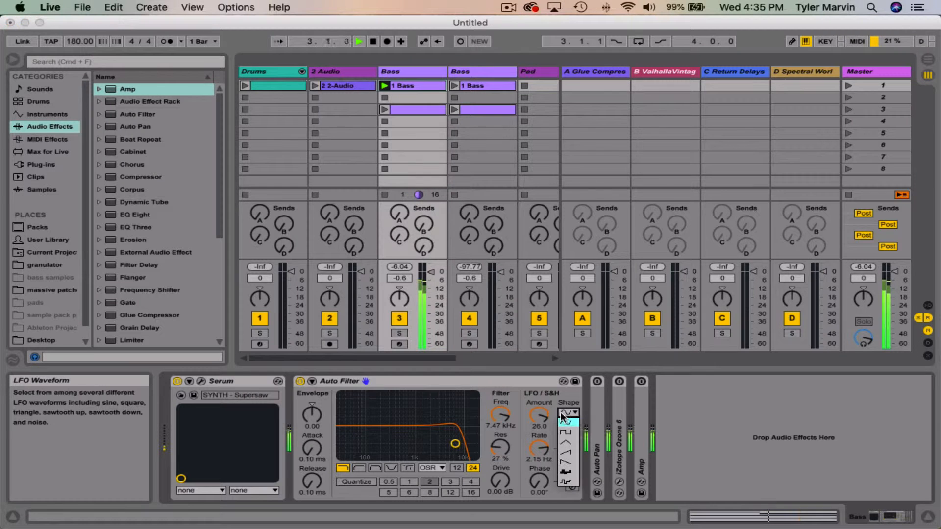
left_click(566, 454)
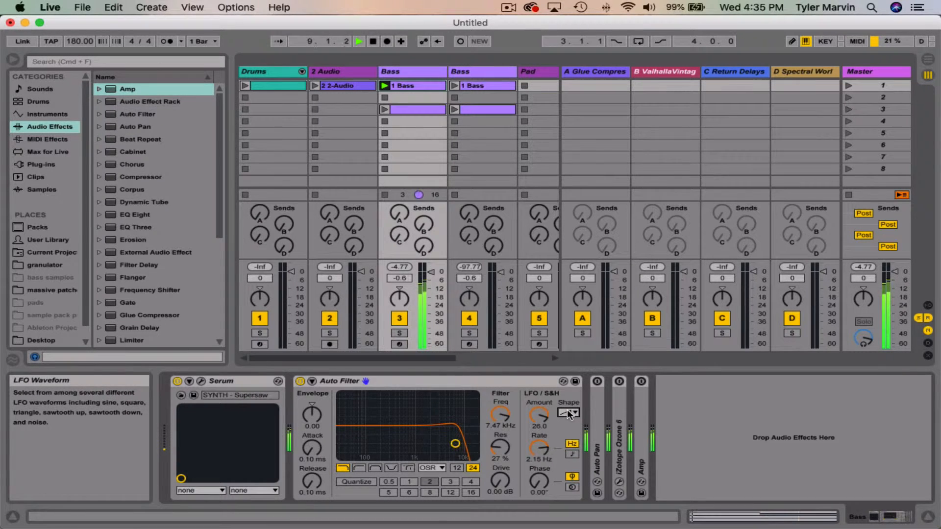
left_click(568, 412)
left_click(565, 460)
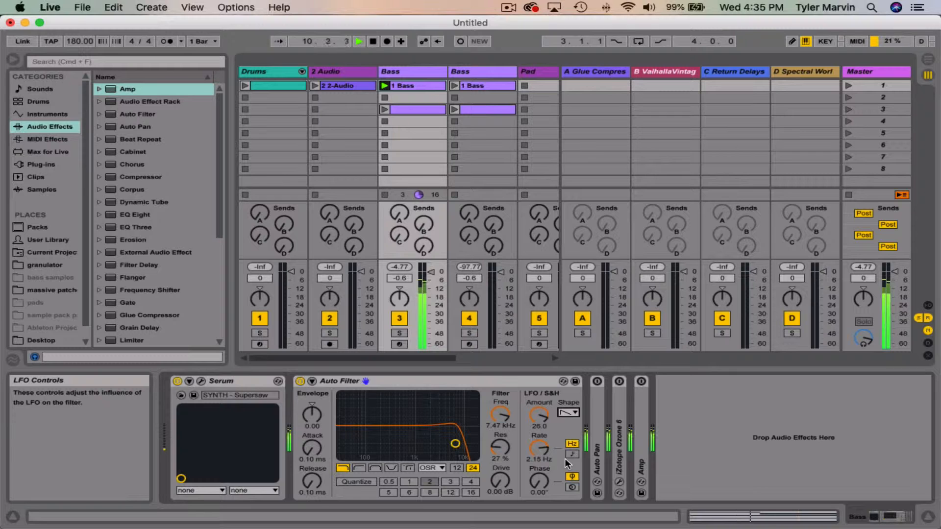
left_click(568, 412)
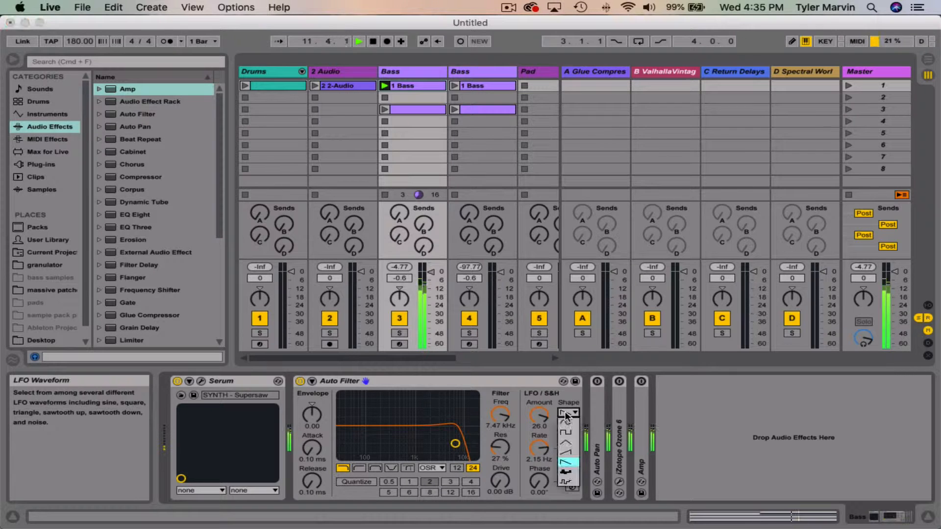
left_click(567, 473)
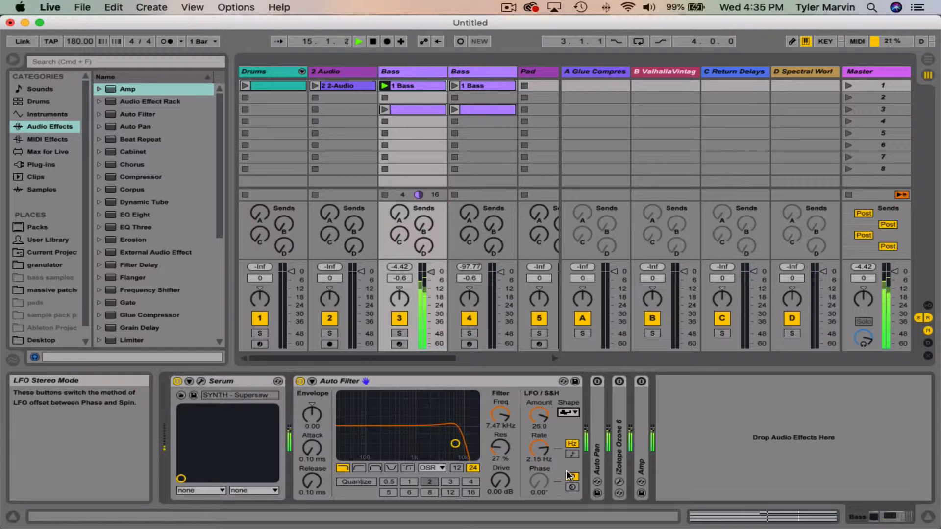
key("space")
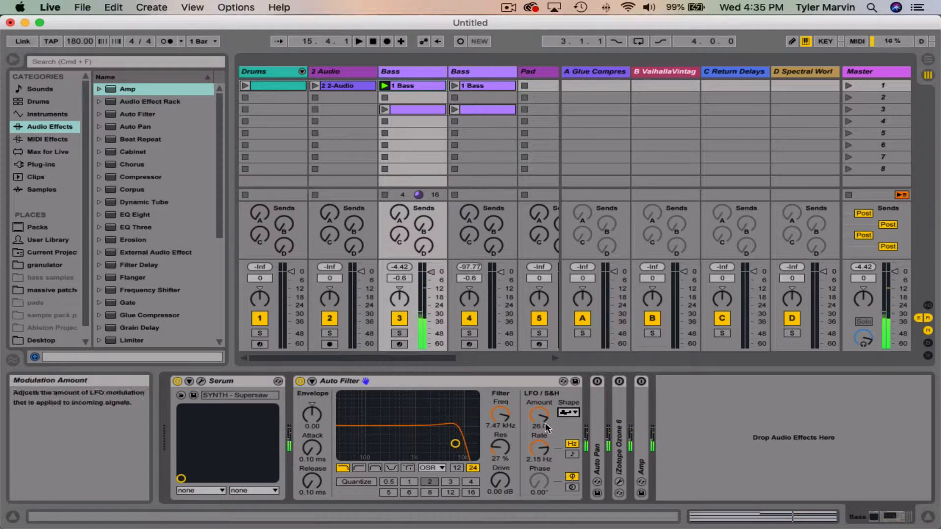
left_click(562, 412)
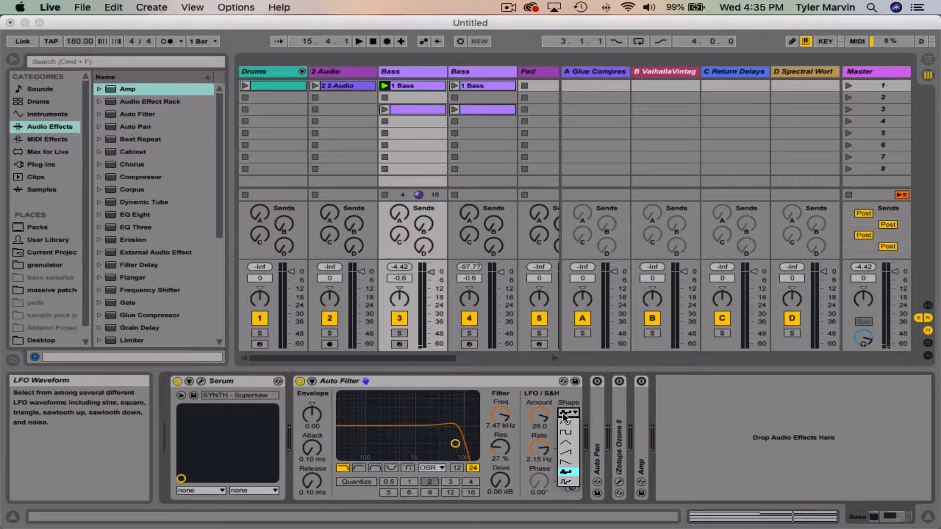
left_click(563, 412)
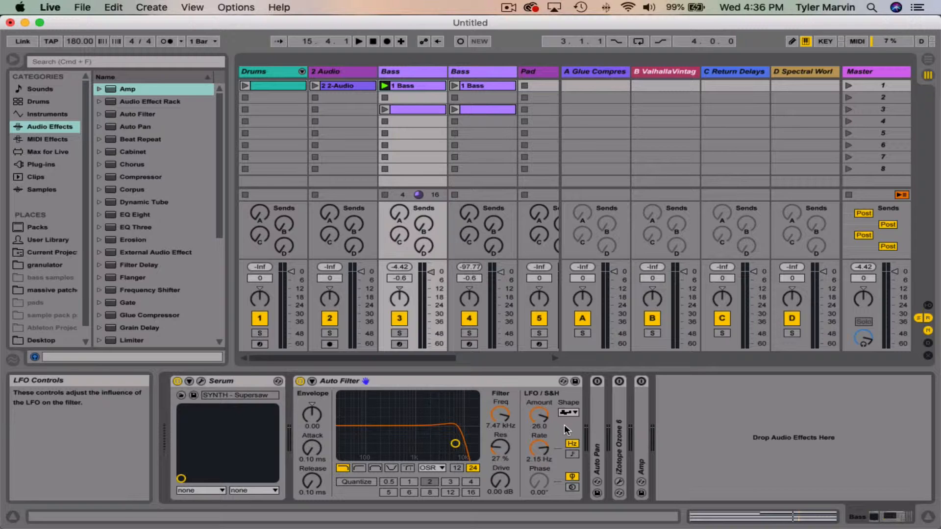
Step: Switch the Auto Filter's LFO rate type to tempo sync and set the rate to 1/8
left_click(573, 454)
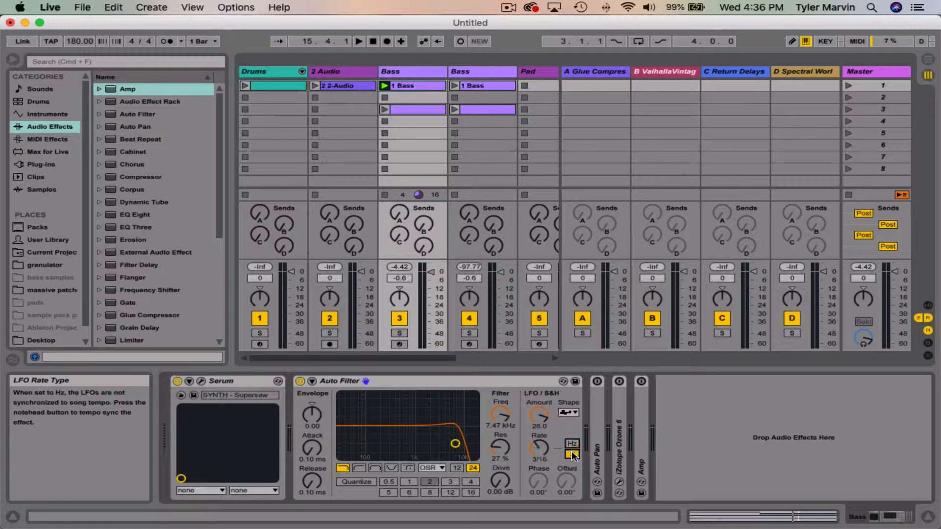
left_click(571, 444)
left_click(571, 454)
left_click(540, 449)
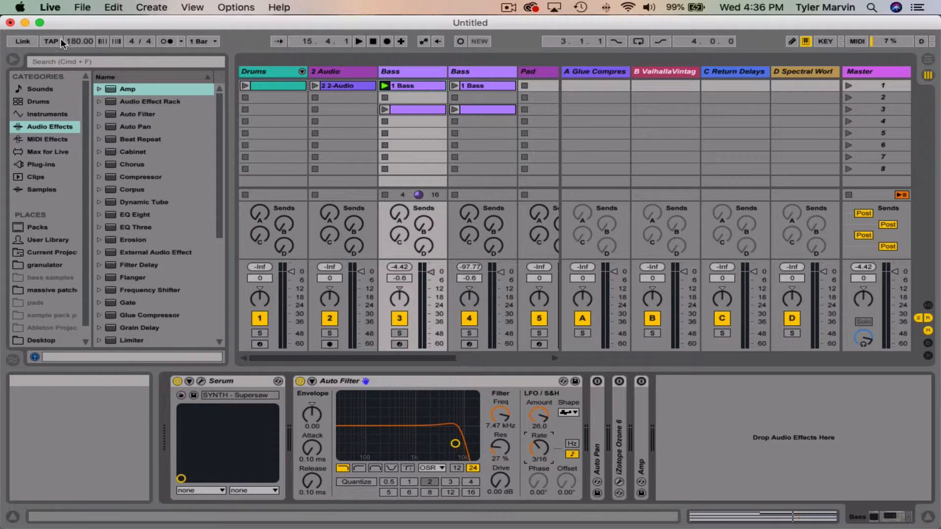
left_click_drag(543, 452, 541, 431)
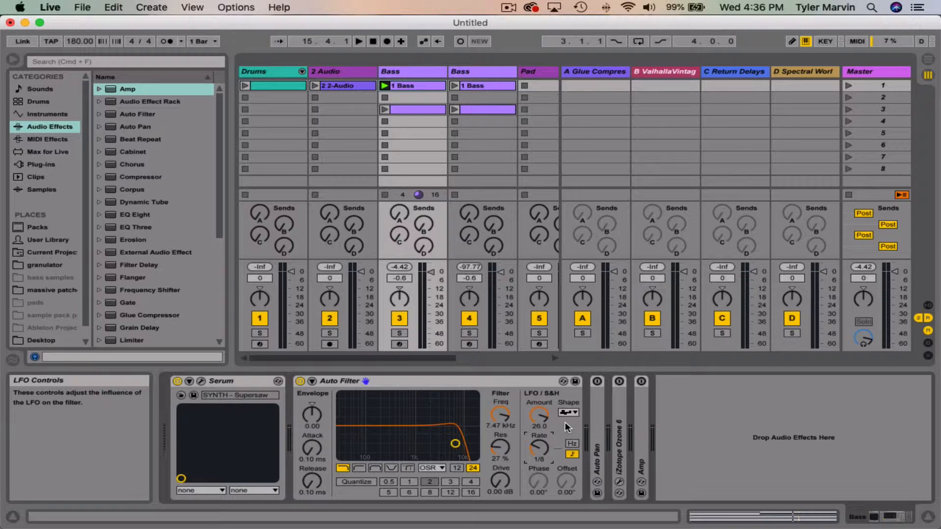
Step: During playback, return the LFO shape to sine and set the synced rate to 1/4
key("space")
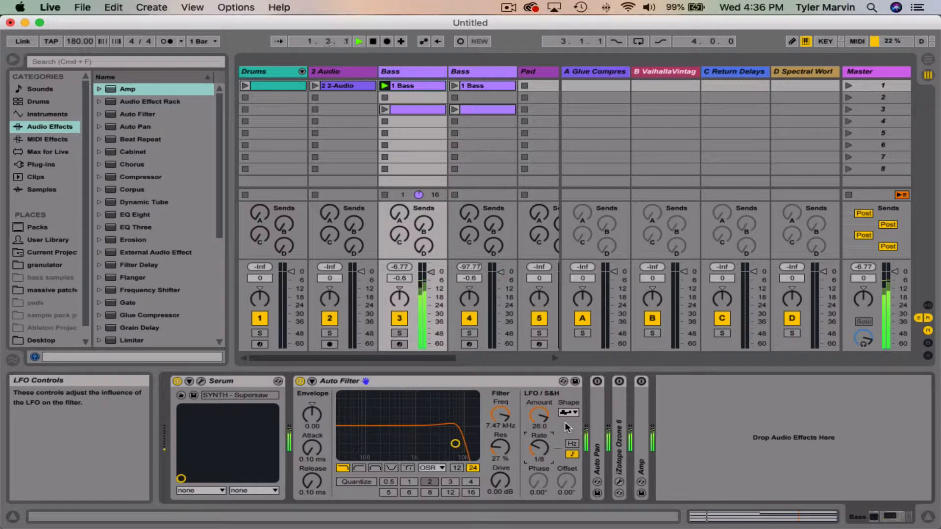
left_click(567, 418)
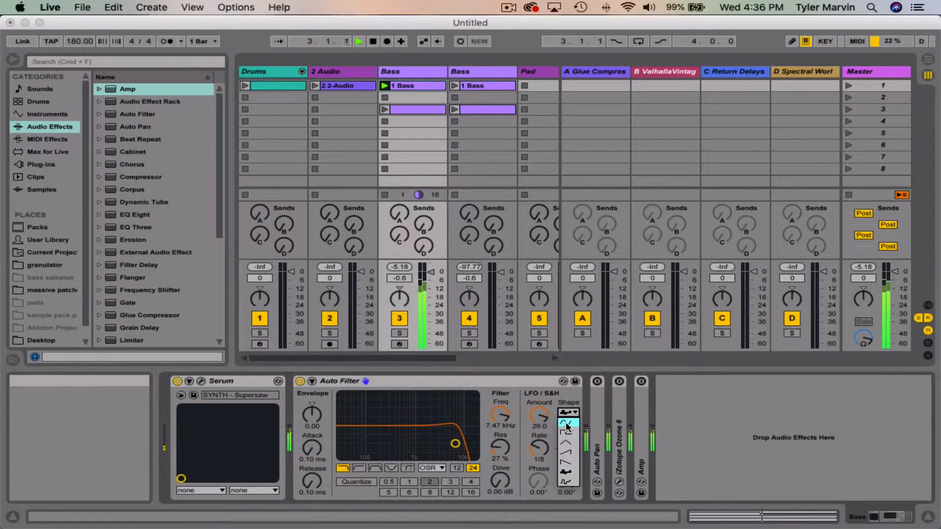
left_click(565, 421)
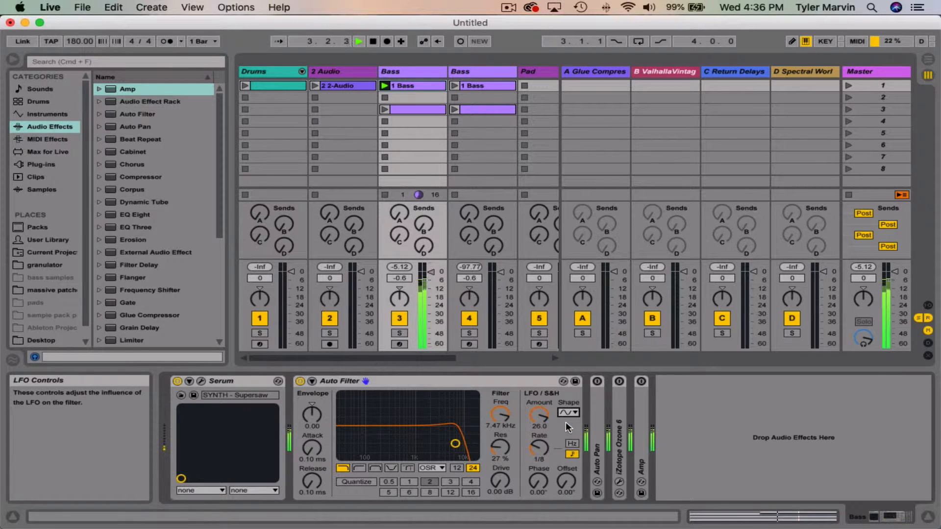
left_click(541, 443)
mouse_move(541, 444)
left_mouse_down()
mouse_move(541, 426)
mouse_move(543, 447)
left_mouse_up()
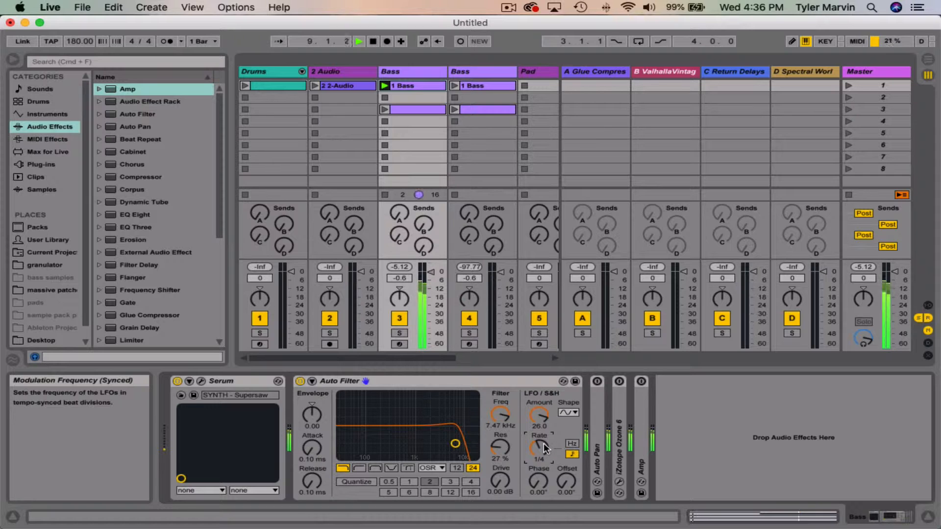
Step: Compare the LFO's Hz and tempo-synced modes and their phase and offset controls with playback stopped, ending on Hz
left_click(571, 453)
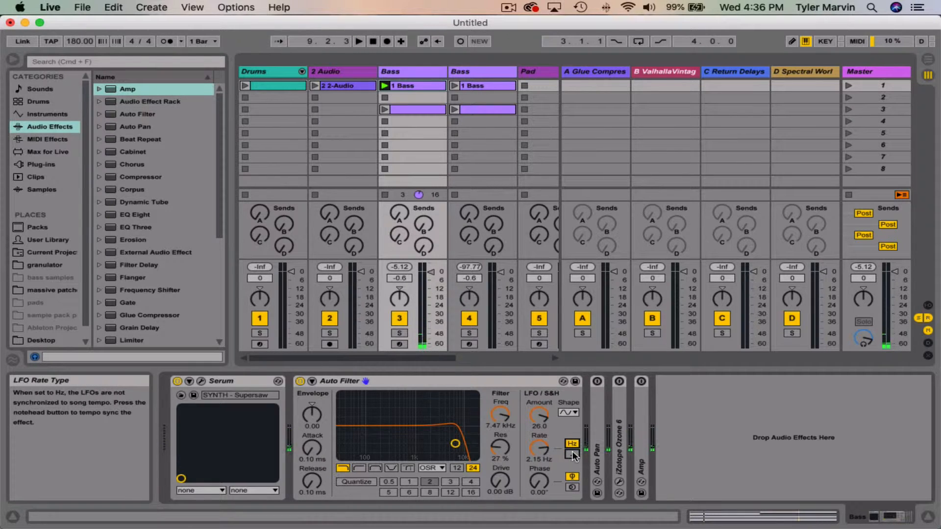
left_click(573, 453)
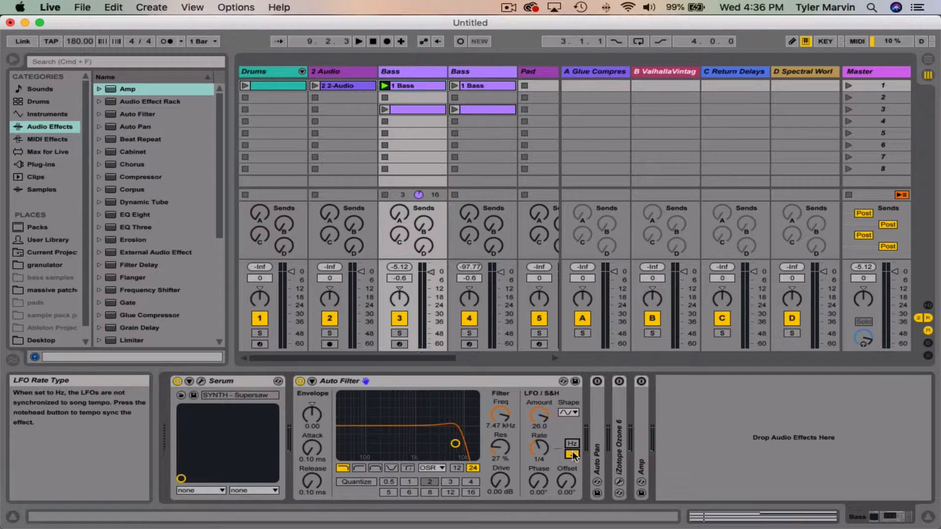
left_click(571, 444)
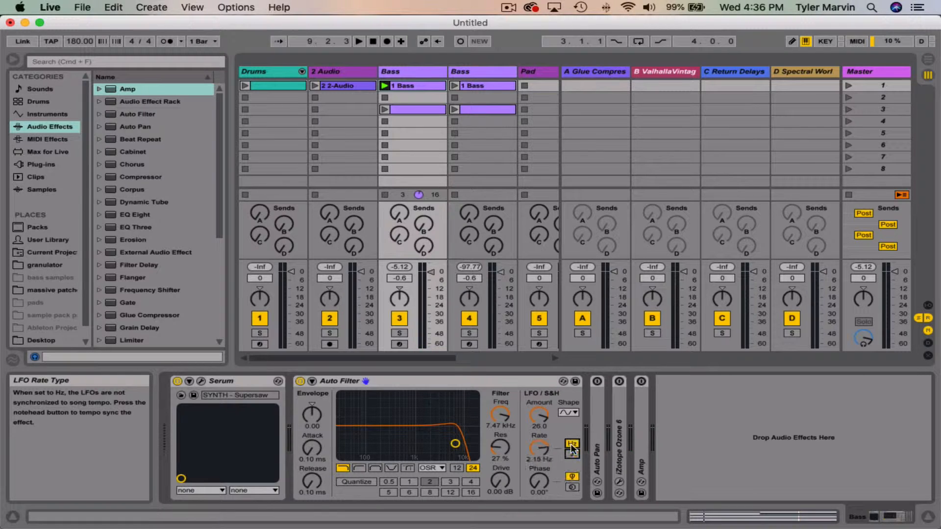
left_click(573, 453)
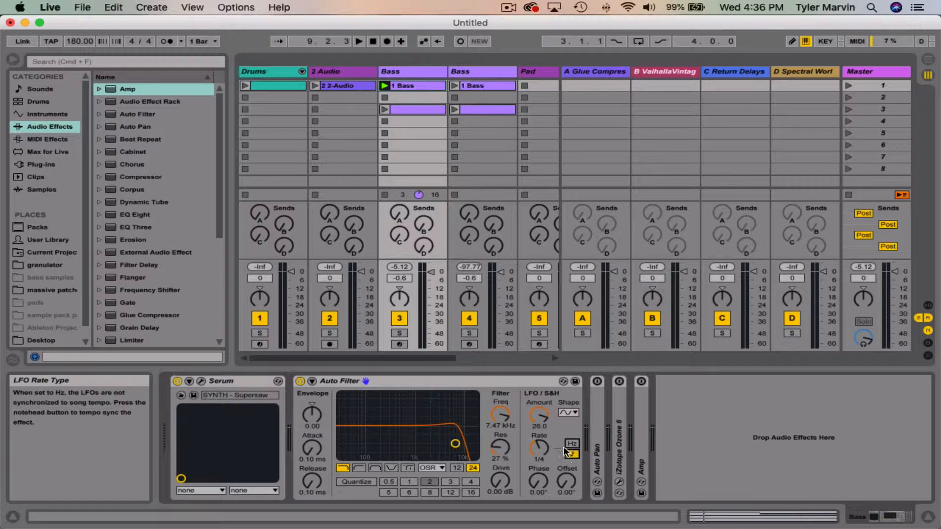
left_click(572, 454)
left_click(572, 454)
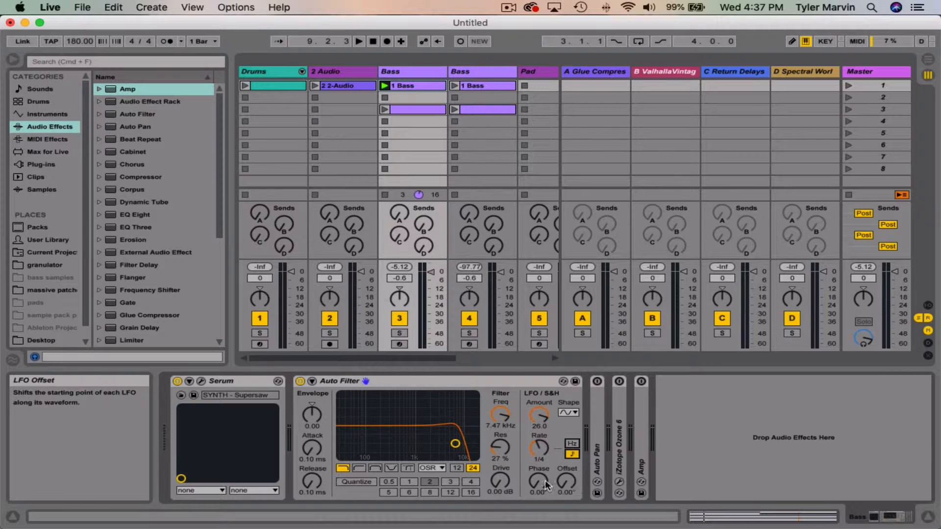
left_click(572, 455)
left_click(571, 452)
left_click(572, 443)
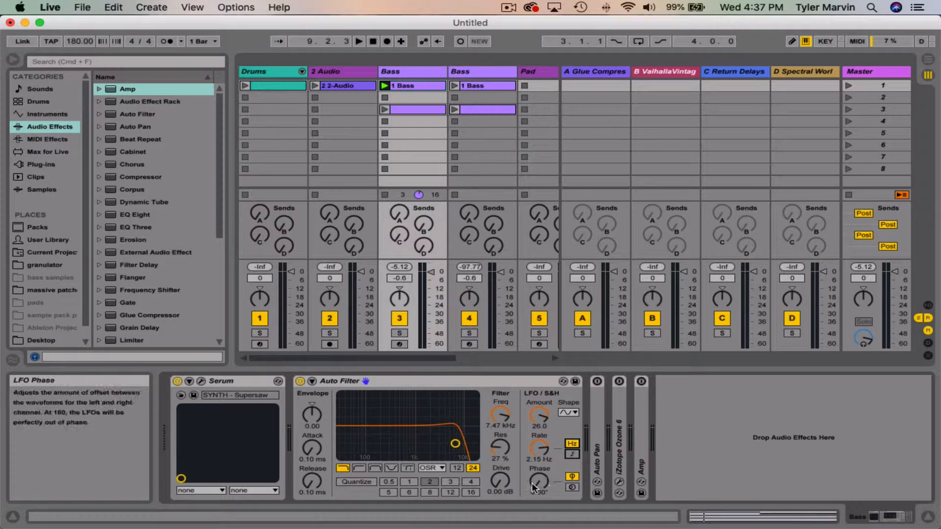
Step: Unfold the Auto Pan device, try shifting its LFO offset to see the waveform move, and reset the offset to 0.00°
left_click_drag(539, 483, 539, 527)
double_click(595, 401)
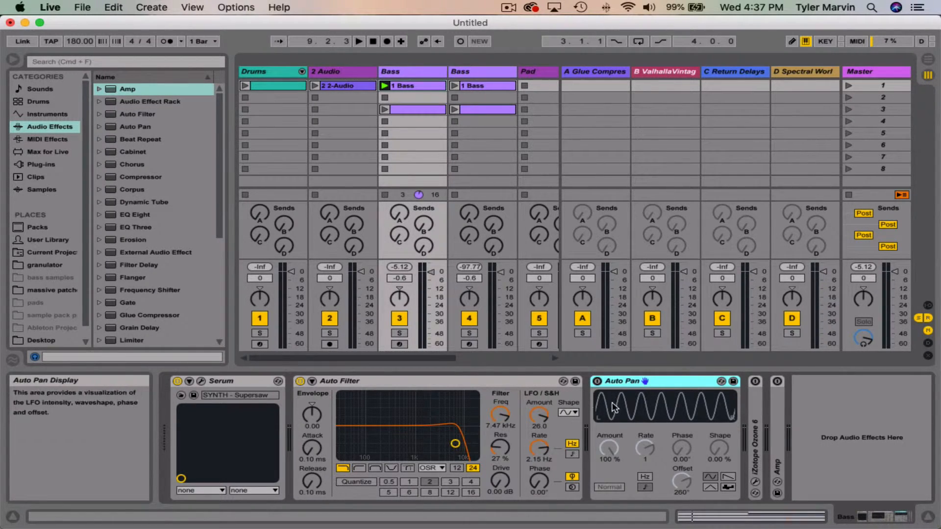
left_click_drag(681, 482, 686, 486)
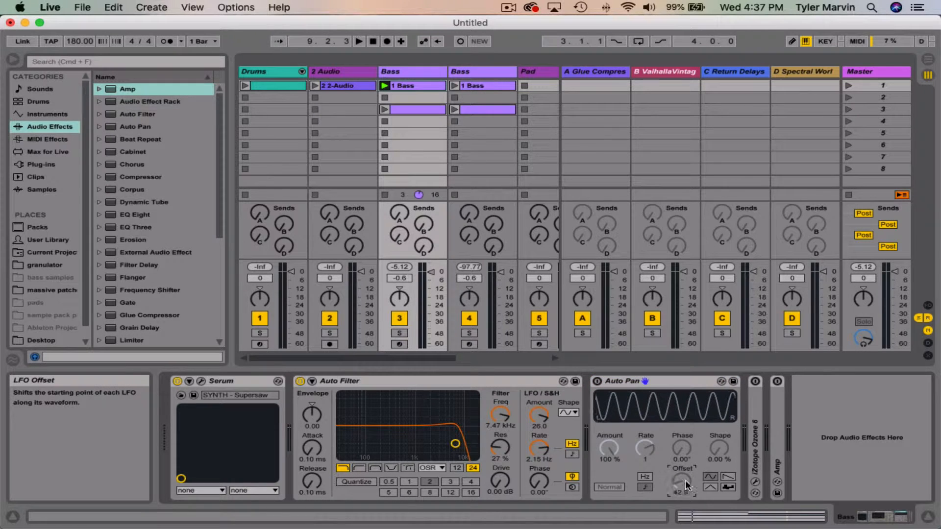
key("Delete")
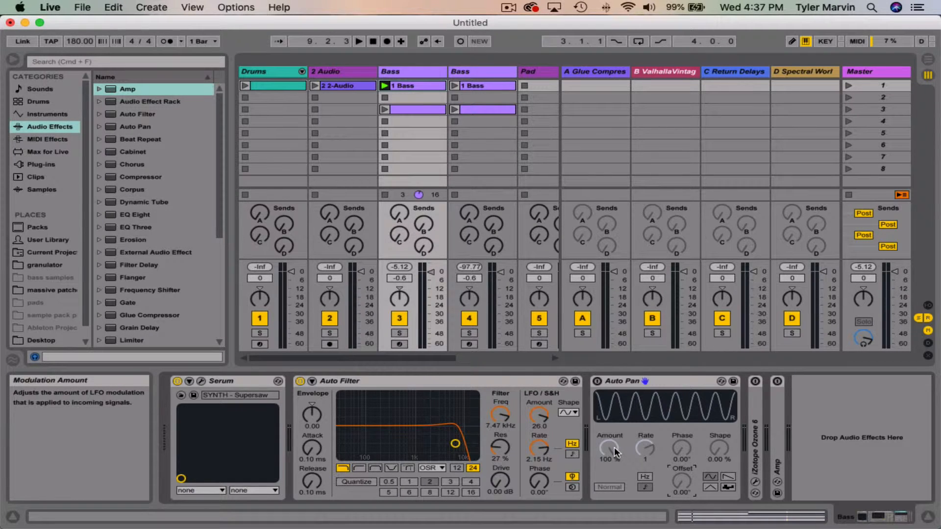
Step: Demonstrate channel phase offset by raising the Auto Pan phase to 82.9° and returning it to 0.00°
left_click(679, 448)
left_click_drag(679, 448, 679, 423)
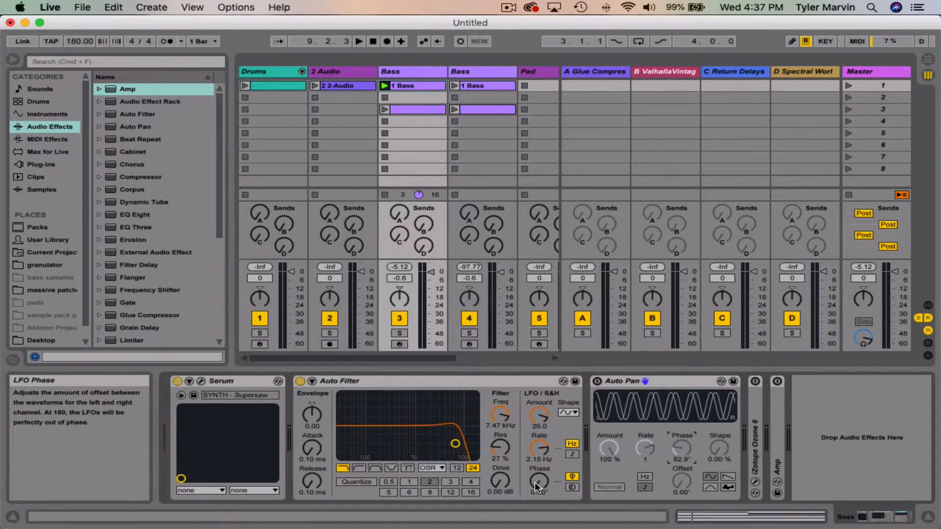
left_click_drag(676, 448, 675, 482)
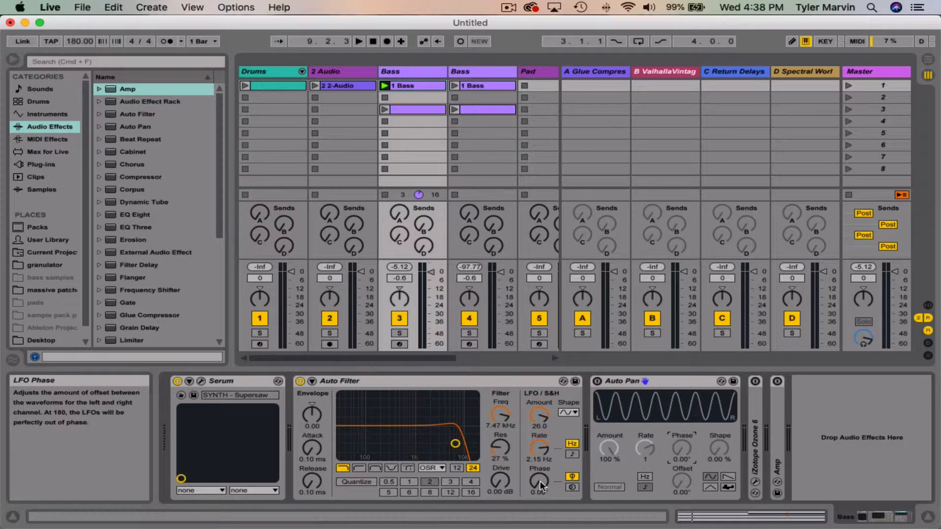
Step: During playback, tempo-sync the Auto Filter's LFO at a rate of 1/6 and set its phase to 180°
key("space")
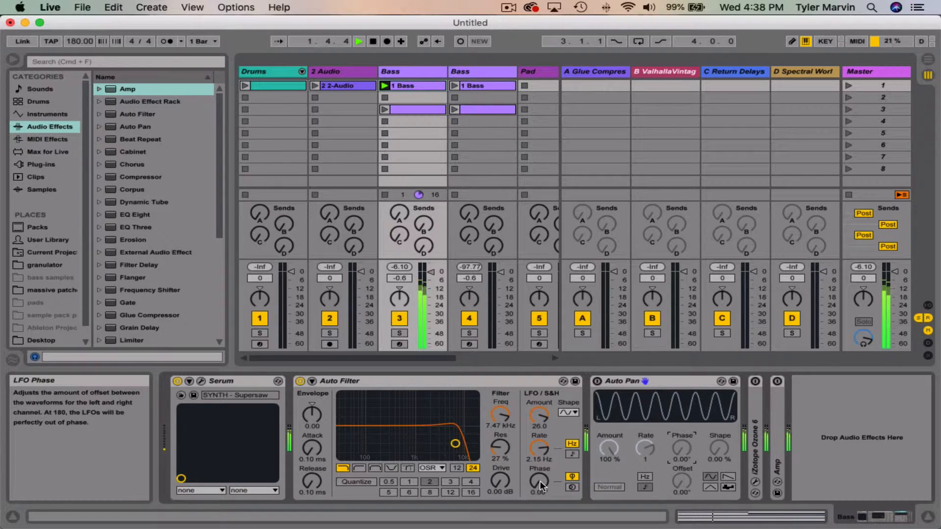
left_click(571, 453)
left_click(540, 451)
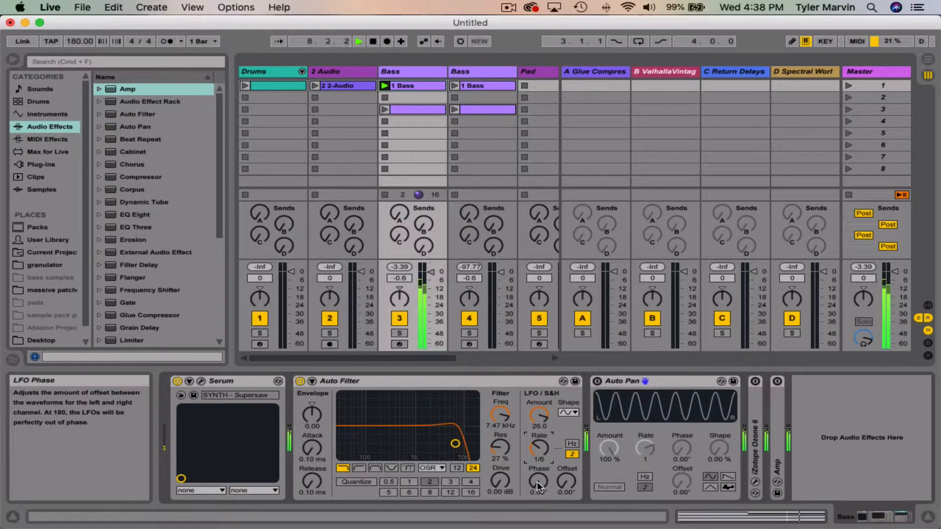
left_click_drag(538, 485, 538, 423)
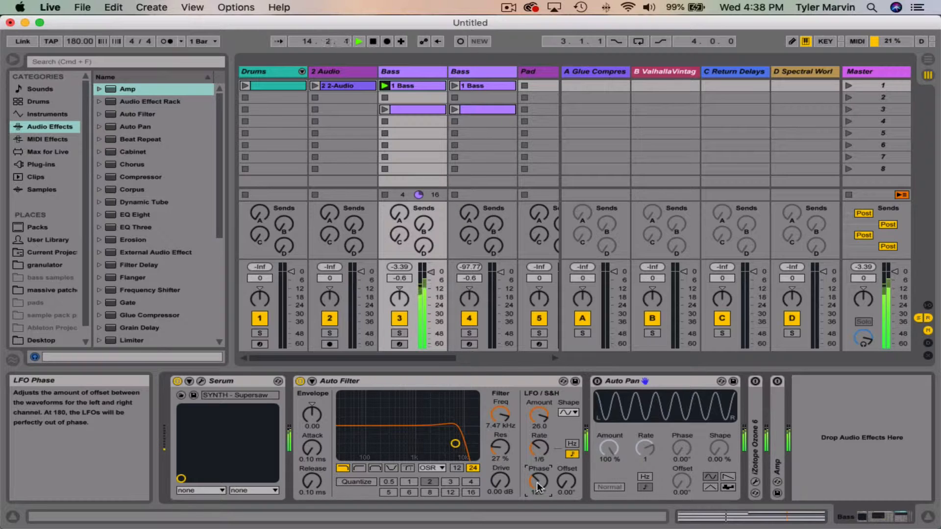
type("180")
key("Return")
Step: Raise the Auto Filter's LFO amount to 30.0 and set its synced rate to 1/4
left_click_drag(546, 425, 546, 409)
left_click(540, 448)
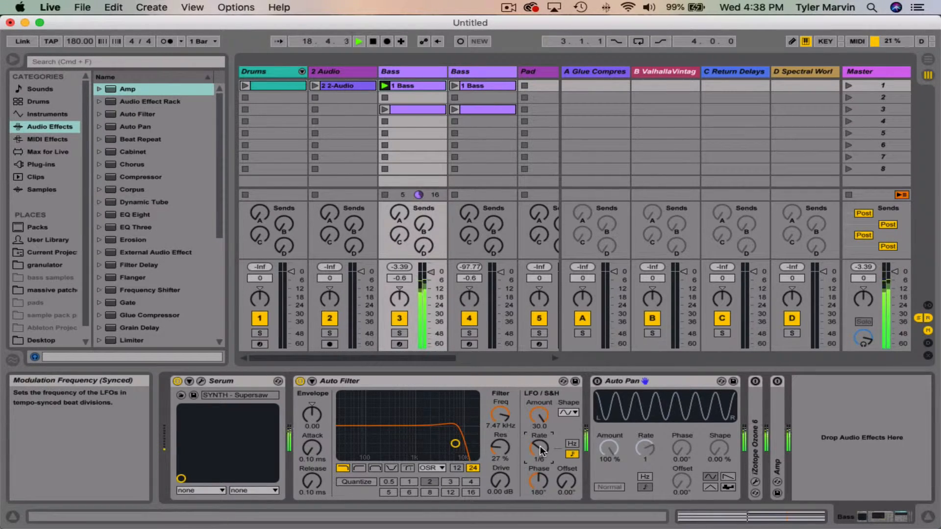
key("Up")
key("Up")
Step: Set the Auto Pan phase to 180° to visualize fully out-of-phase LFOs
left_click(680, 447)
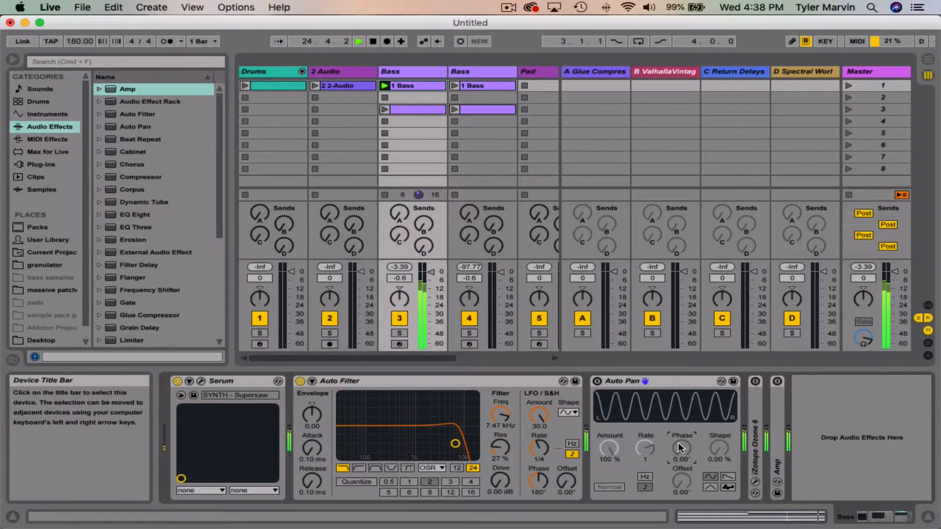
type("180")
key("Return")
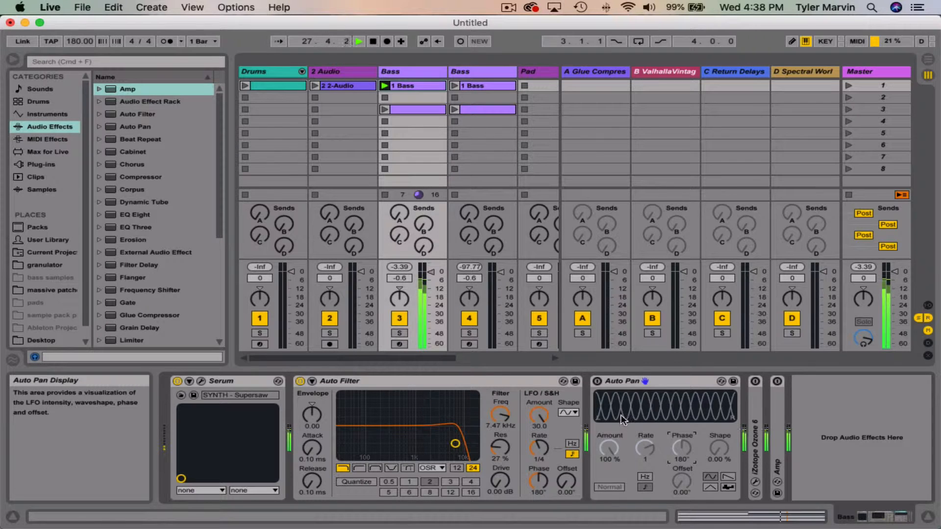
Step: Raise the Auto Filter's LFO phase to 251° and the Auto Pan phase to 269° while listening, and stop playback
left_click(538, 481)
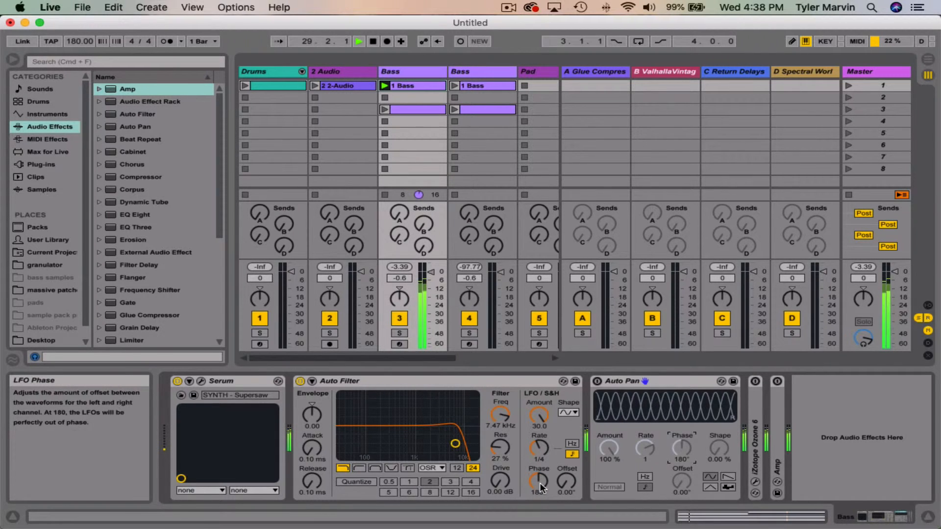
left_click_drag(539, 481, 539, 463)
left_click_drag(675, 451, 675, 429)
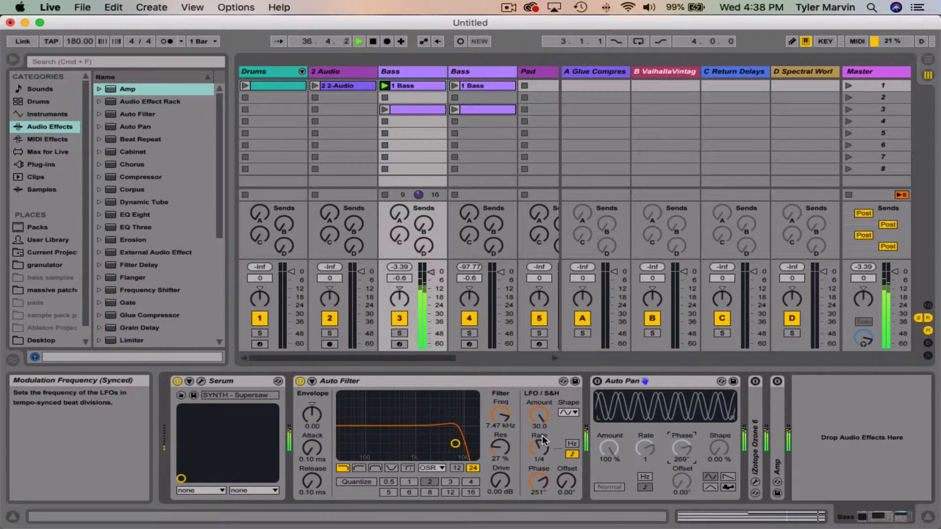
key("space")
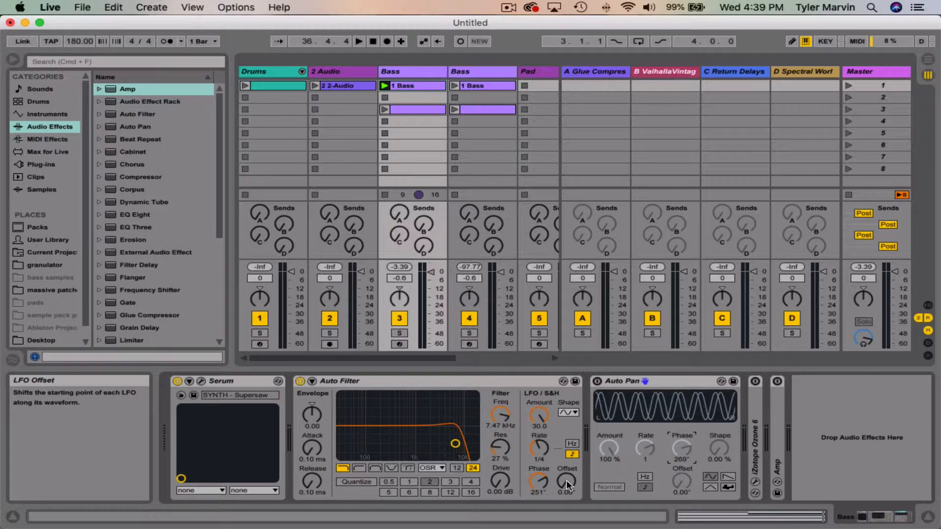
Step: Reset the Auto Filter's LFO phase to 0° and lower the Auto Pan phase to 2.86°
double_click(539, 482)
left_click(675, 458)
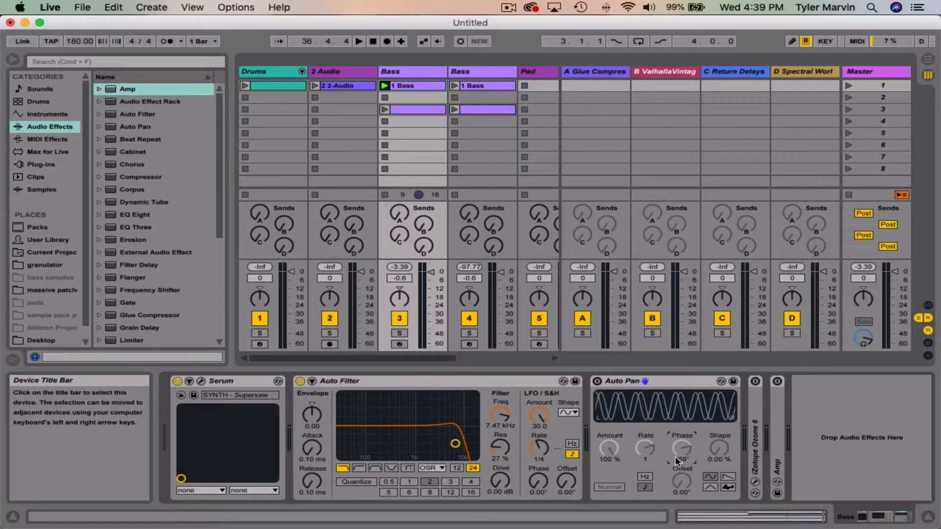
left_click_drag(674, 443, 675, 490)
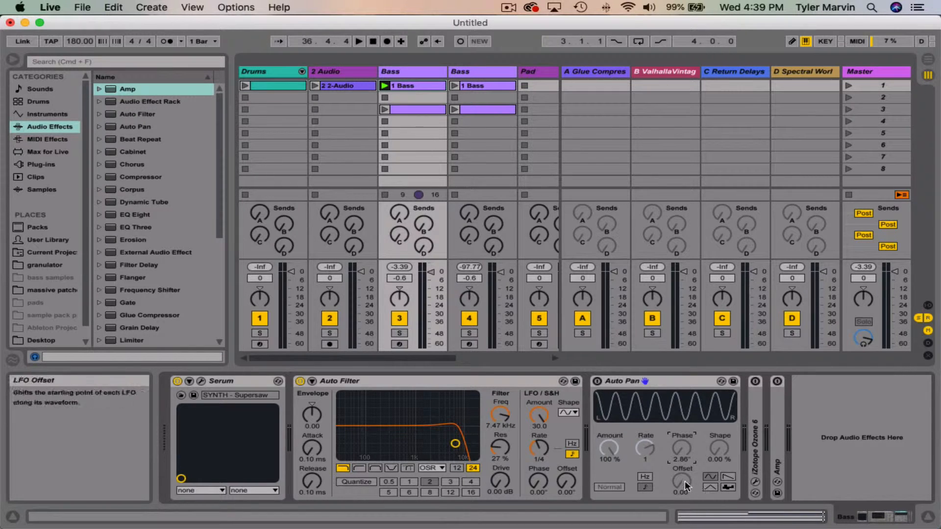
Step: Set the Auto Pan offset to 289° and phase to 80°, and raise the Auto Filter's LFO offset to 111°
left_click_drag(683, 481, 684, 408)
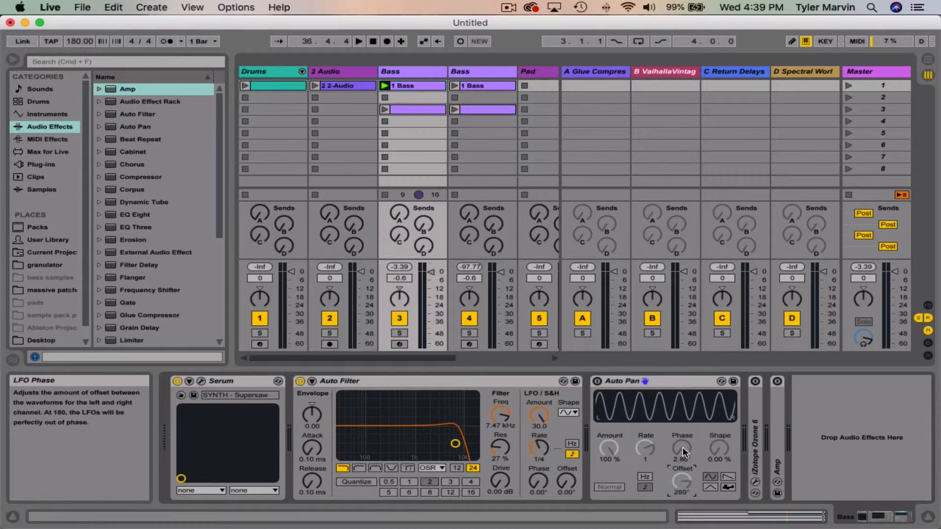
left_click_drag(682, 446, 682, 428)
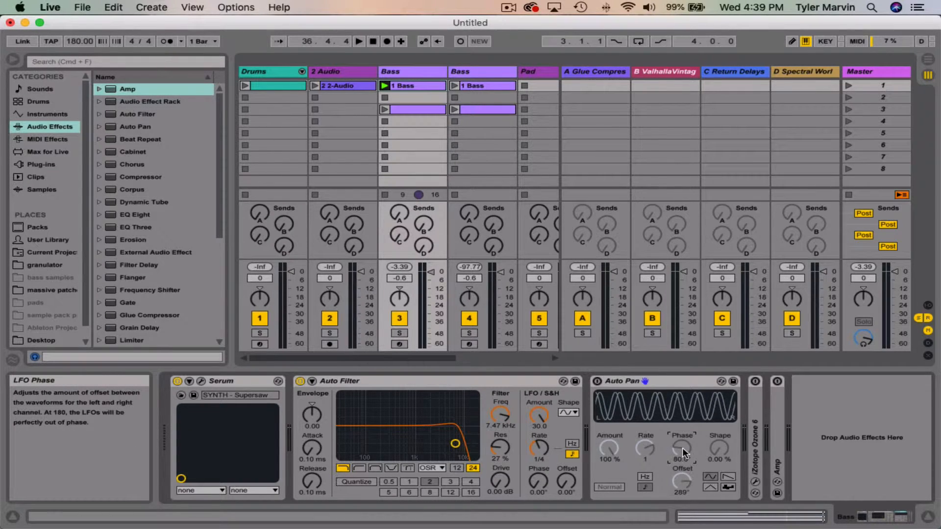
left_click_drag(566, 476, 566, 452)
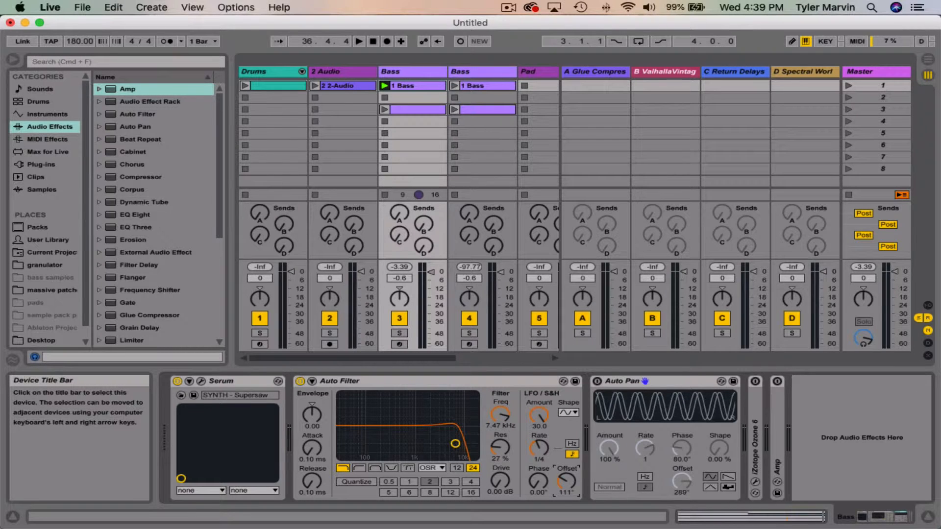
Step: Switch the Auto Filter's LFO rate from tempo-synced to Hz and its stereo mode from Phase to Spin
left_click(572, 444)
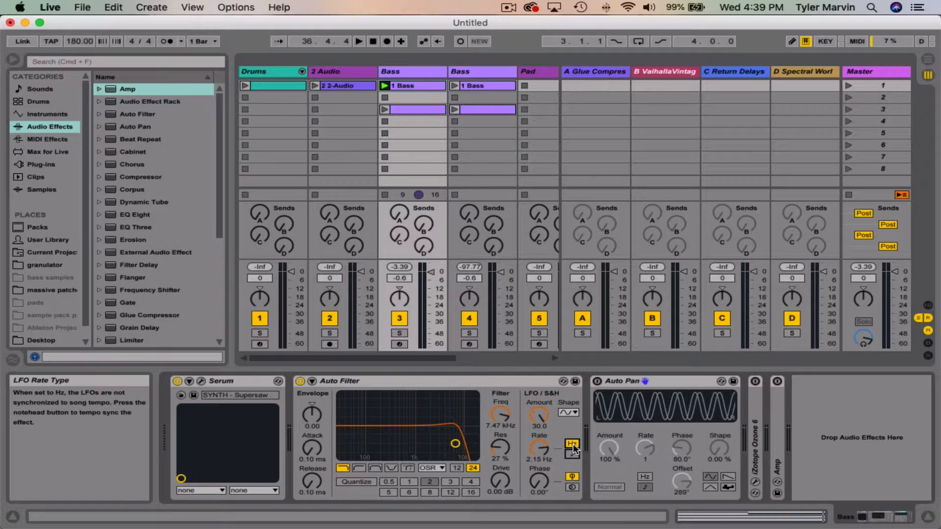
mouse_move(539, 481)
left_mouse_down()
mouse_move(539, 443)
mouse_move(539, 482)
left_mouse_up()
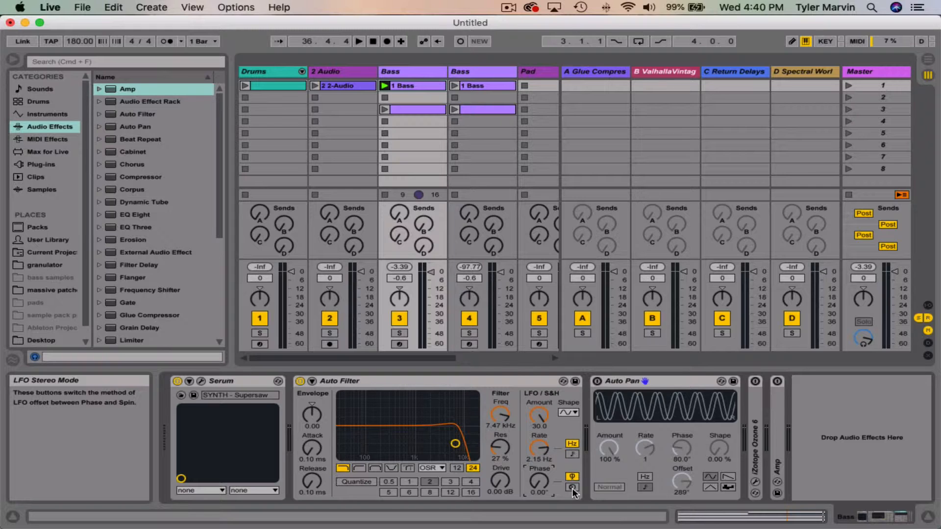
left_click(571, 488)
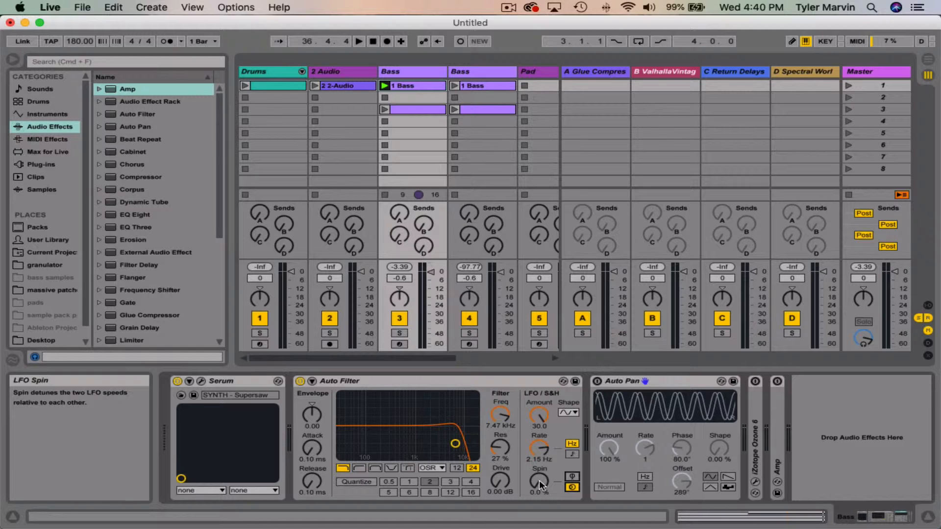
Step: Vary the Auto Filter's LFO spin while listening to the bass, settling on 38%
left_click(539, 482)
left_click_drag(539, 481, 540, 460)
left_click_drag(540, 484, 540, 524)
key("space")
left_click_drag(541, 484, 541, 449)
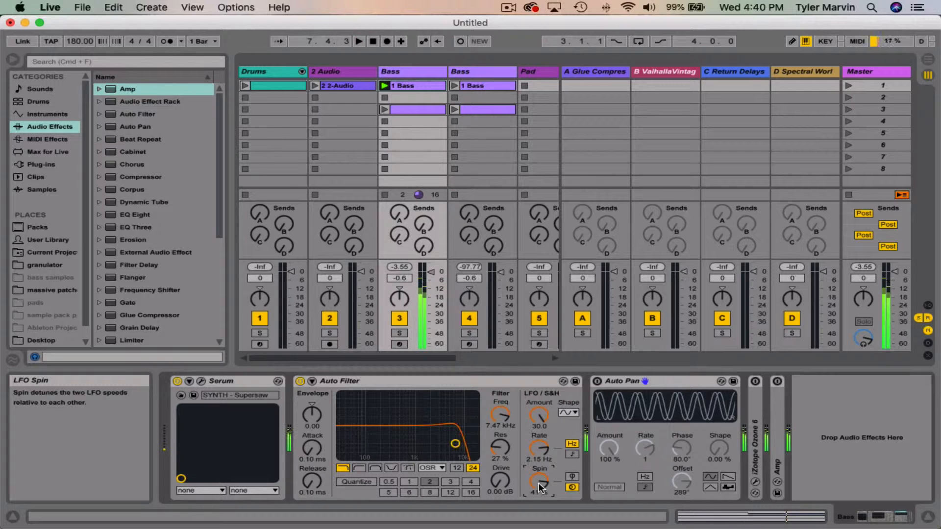
left_click_drag(539, 486, 539, 476)
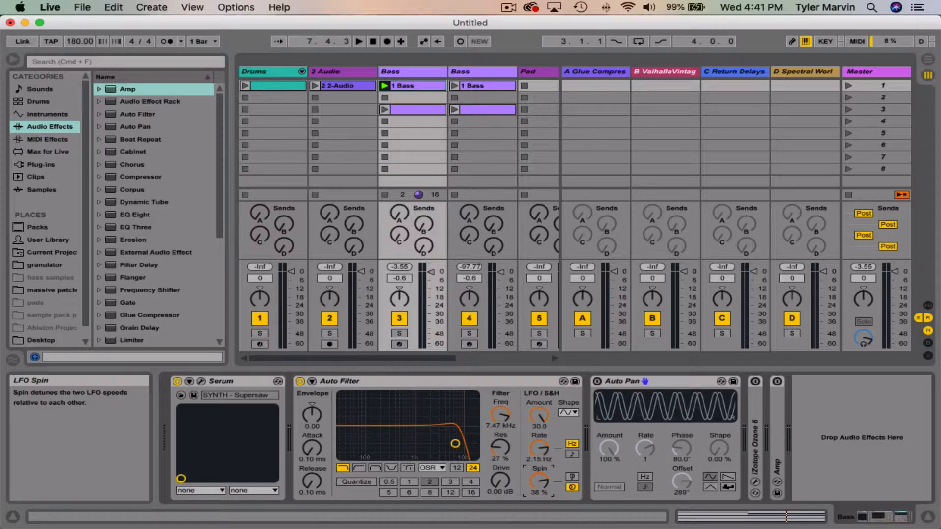
Step: Compare the LFO stereo modes by switching to Phase and back to Spin, and raise the spin to 50%
left_click(572, 476)
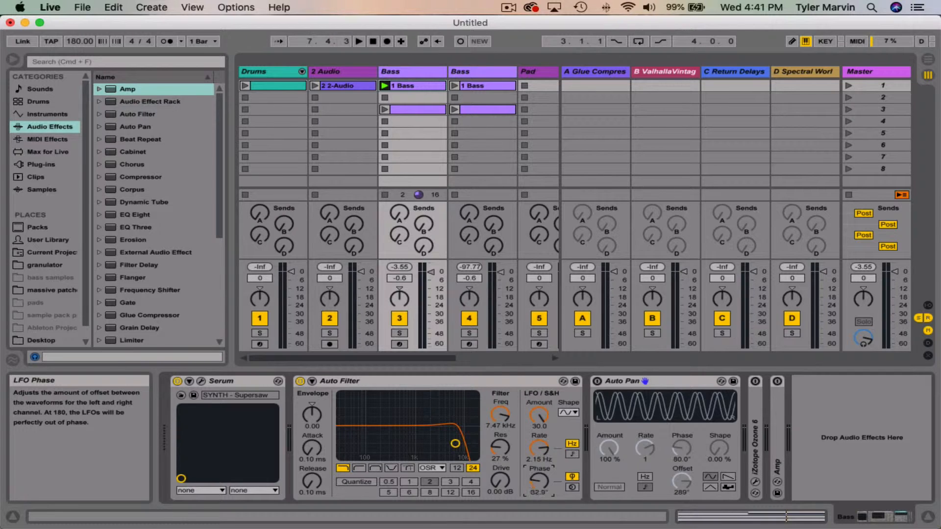
left_click(572, 487)
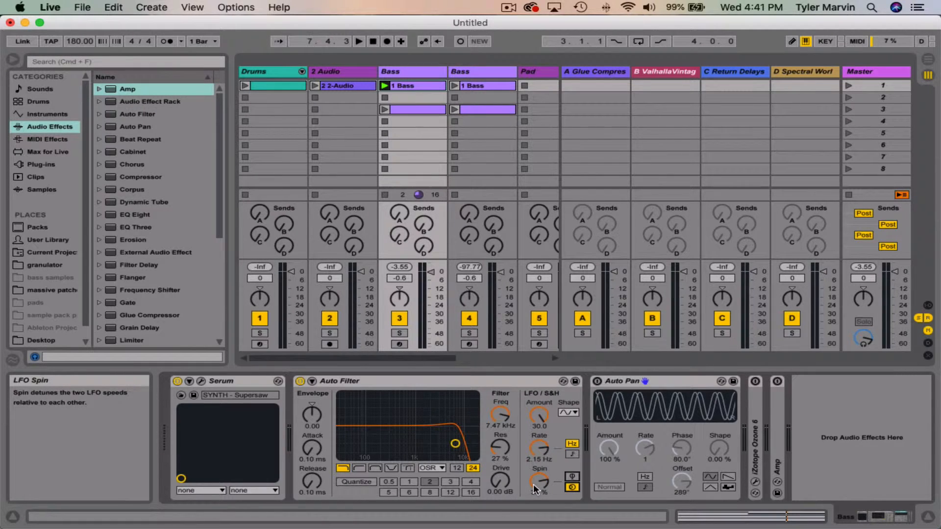
left_click(538, 481)
left_click_drag(539, 481, 539, 469)
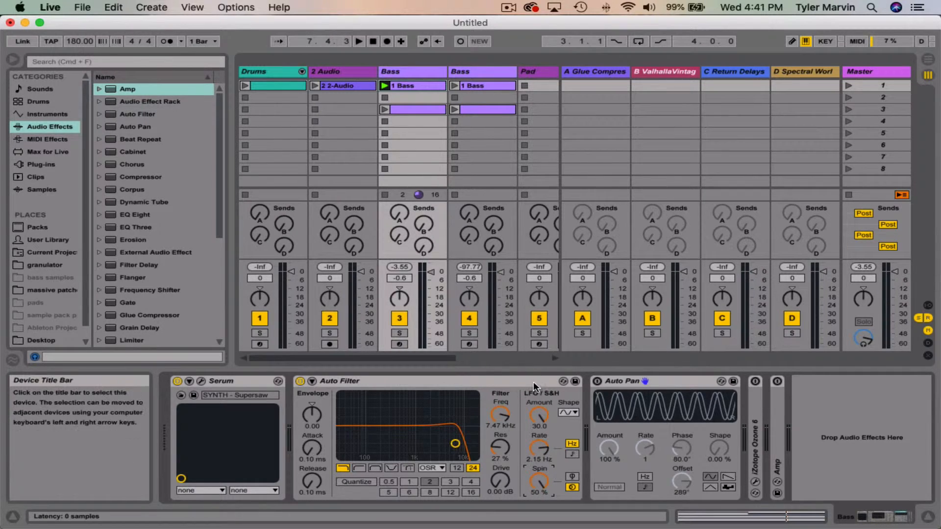
Step: Reveal and hide the Auto Filter's sidechain section, and collapse the Auto Pan device
left_click(667, 381)
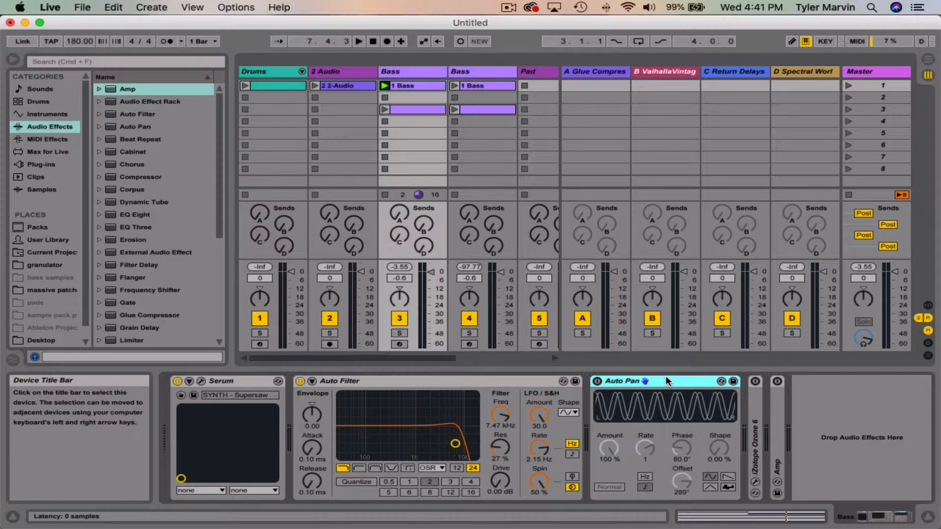
left_click(311, 381)
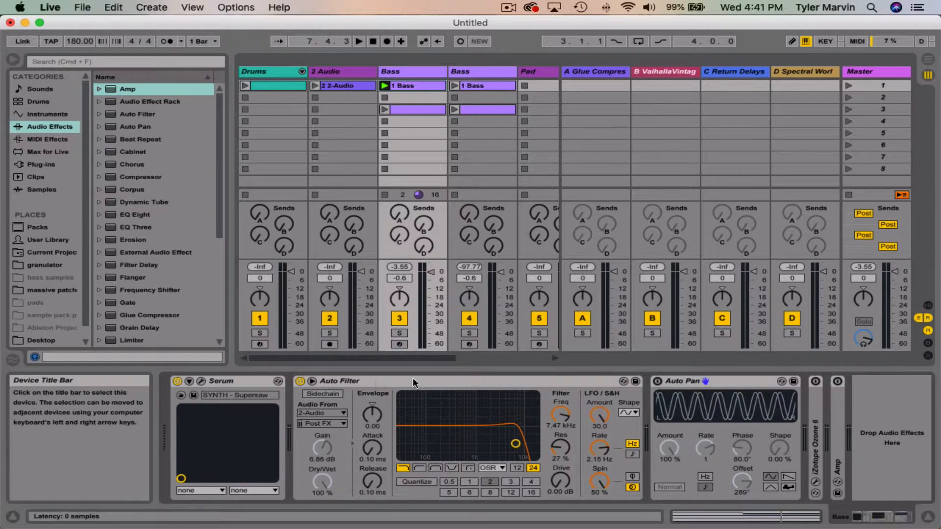
left_click(312, 381)
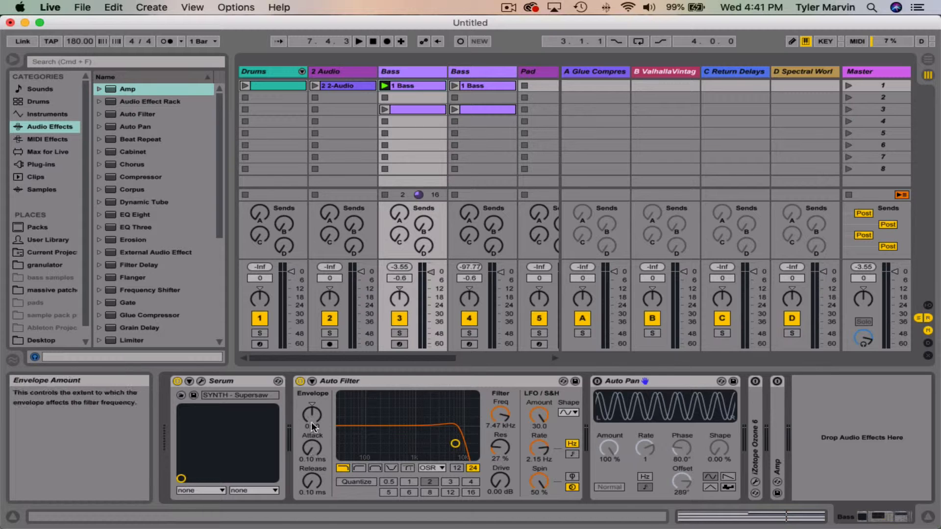
left_click(668, 380)
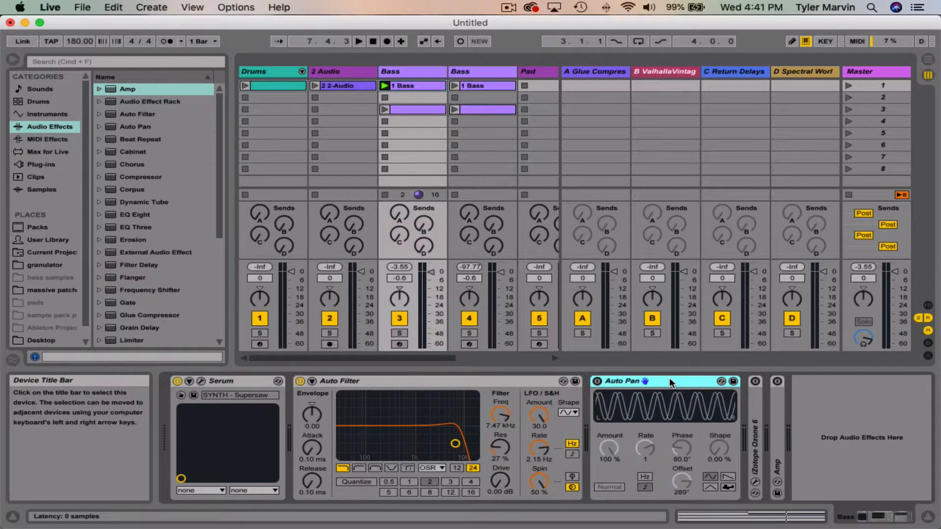
double_click(657, 380)
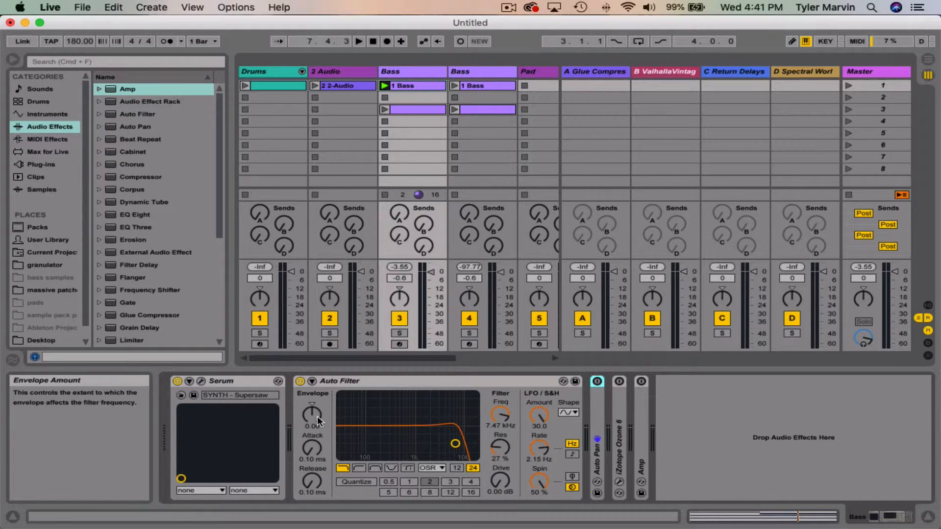
Step: Lower the Auto Filter's LFO amount to 0.00 and set the cutoff to 2.70 kHz with 35% resonance
left_click_drag(455, 443, 441, 437)
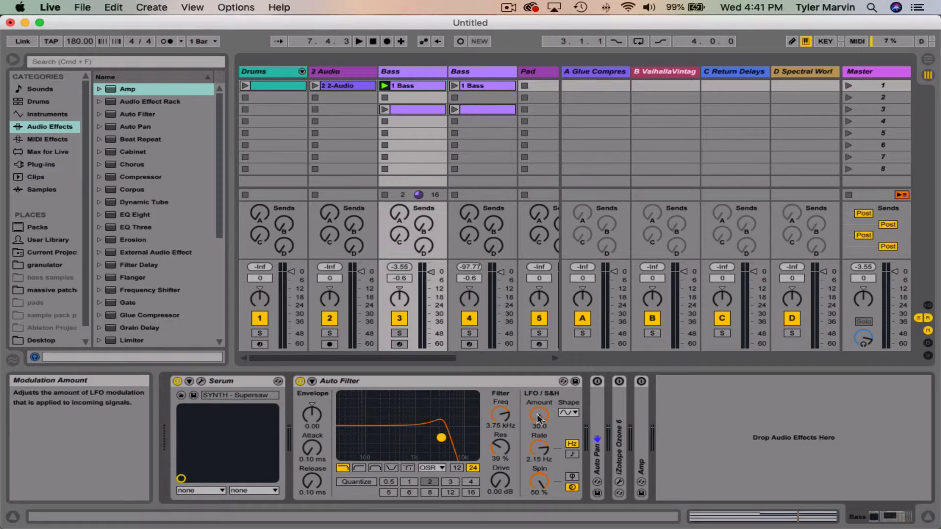
left_click_drag(539, 417, 539, 441)
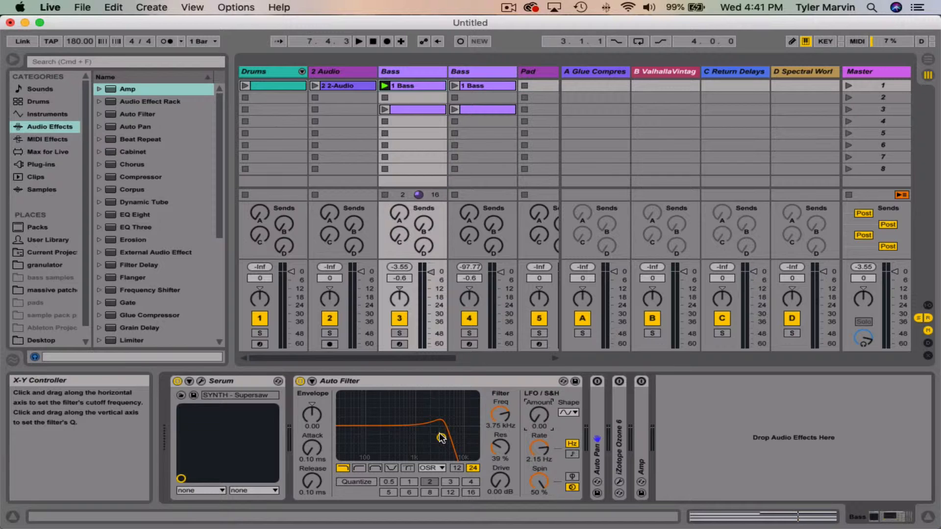
left_click_drag(441, 439, 433, 439)
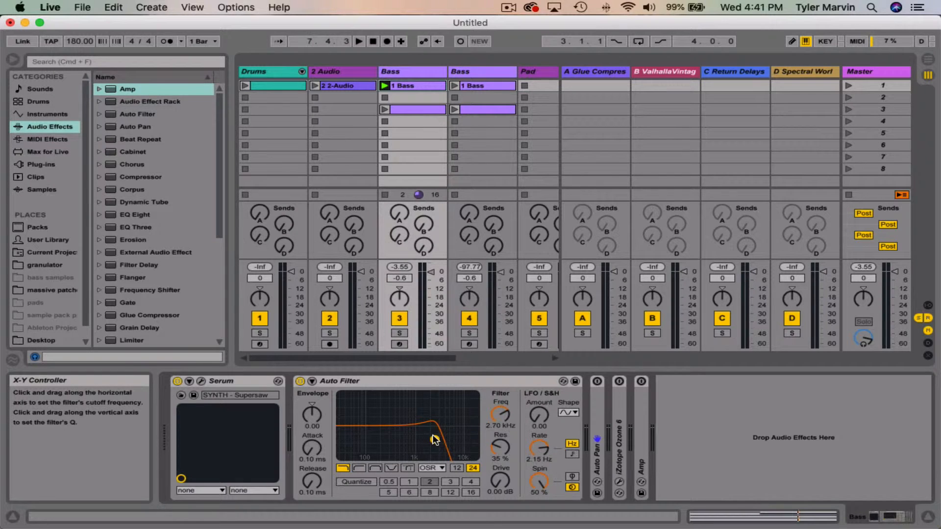
Step: Raise the Auto Filter's envelope amount to 127 and adjust the cutoff to 2.80 kHz with 37% resonance
mouse_move(311, 414)
left_mouse_down()
mouse_move(311, 429)
mouse_move(312, 407)
left_mouse_up()
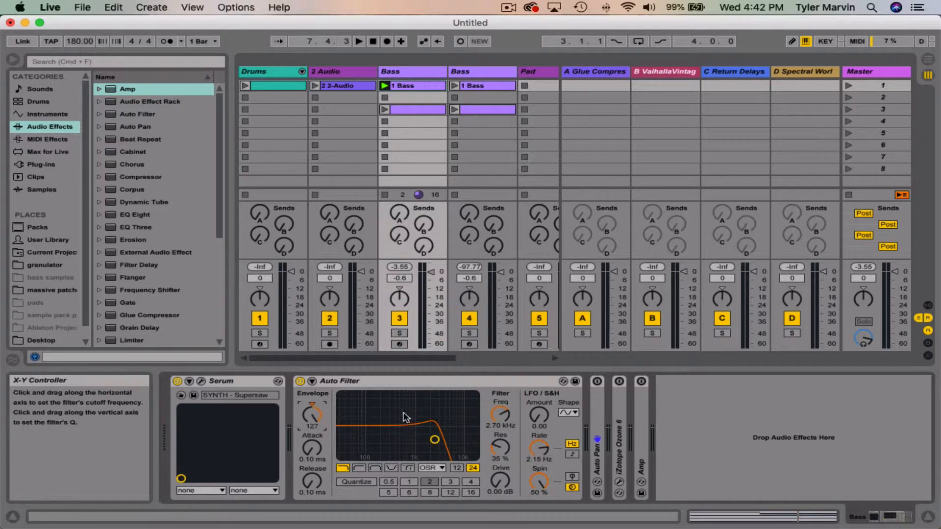
left_click(435, 440)
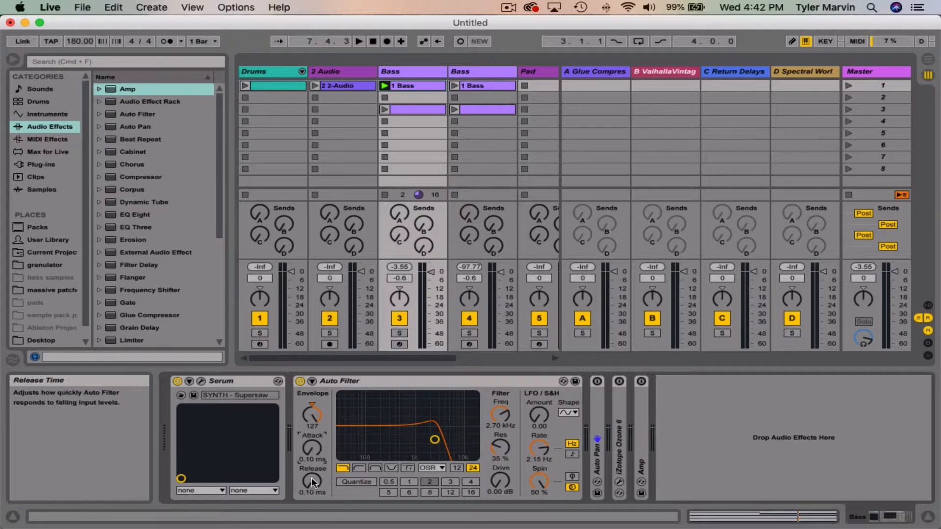
left_click(310, 449)
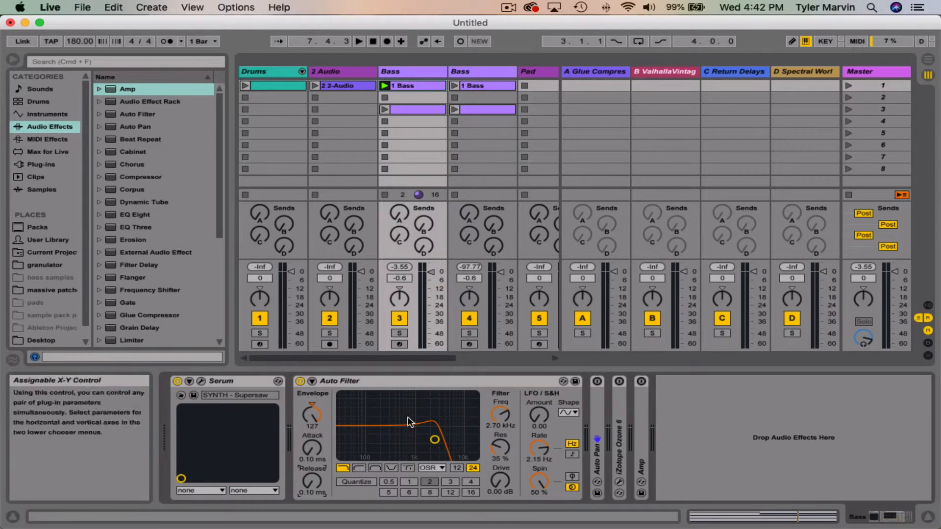
left_click_drag(434, 440, 435, 438)
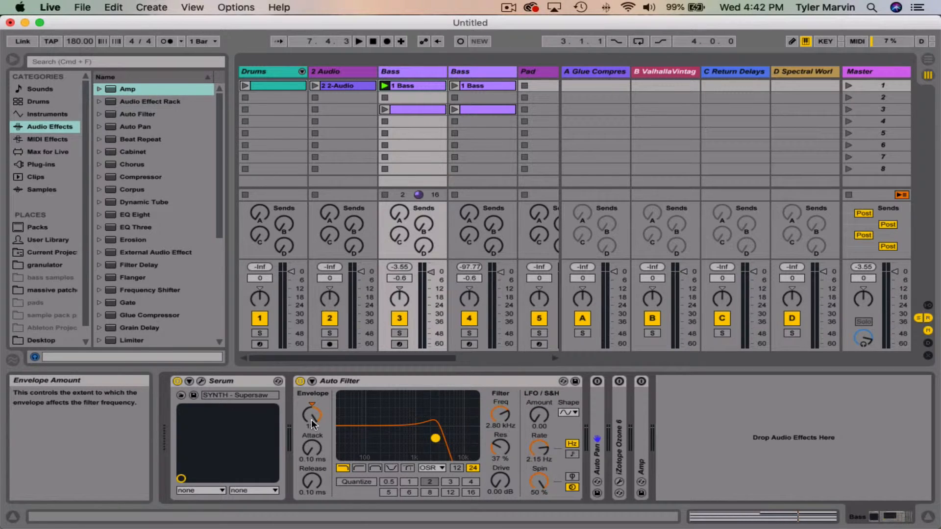
Step: Play the bass clip to hear the envelope, reset the Auto Filter's LFO spin to 0%, and stop playback
key("space")
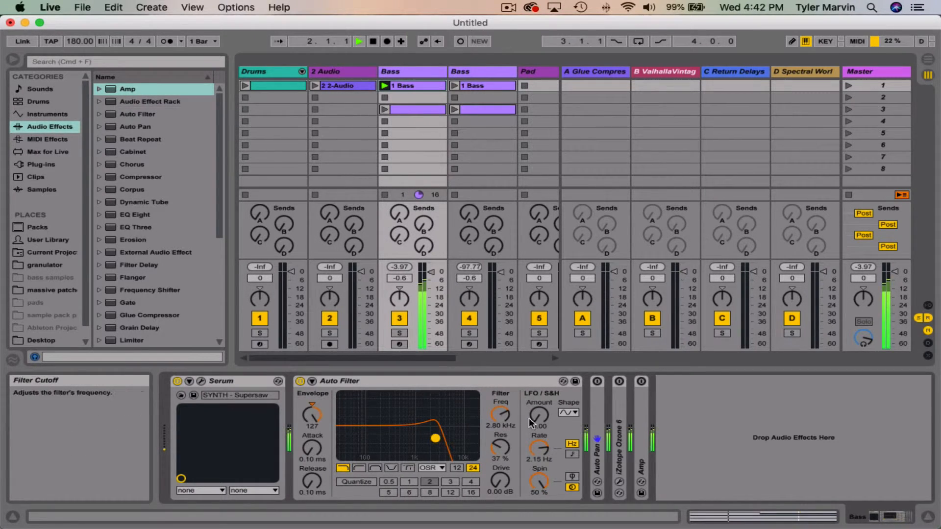
left_click_drag(540, 481, 540, 524)
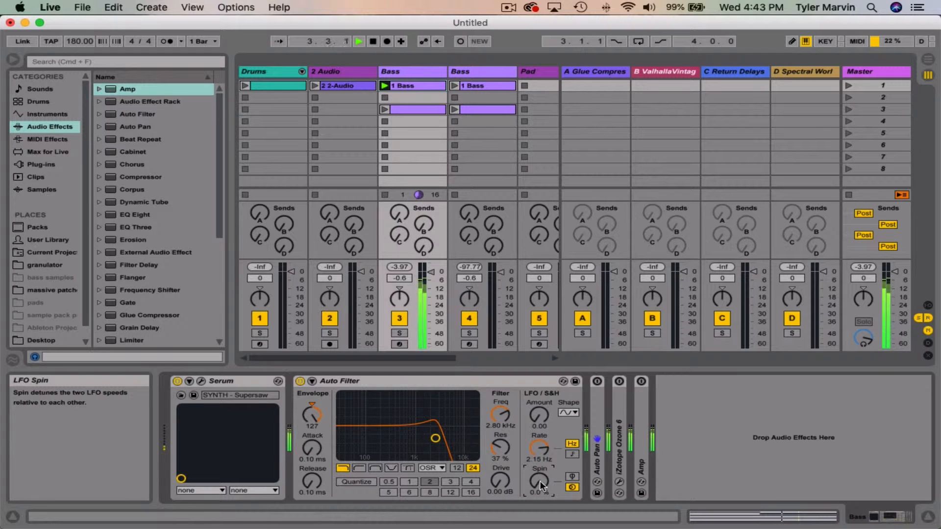
key("space")
Step: Replace the Auto Filter with a new default one found by searching for "auto", placed between Serum and Auto Pan
left_click(503, 380)
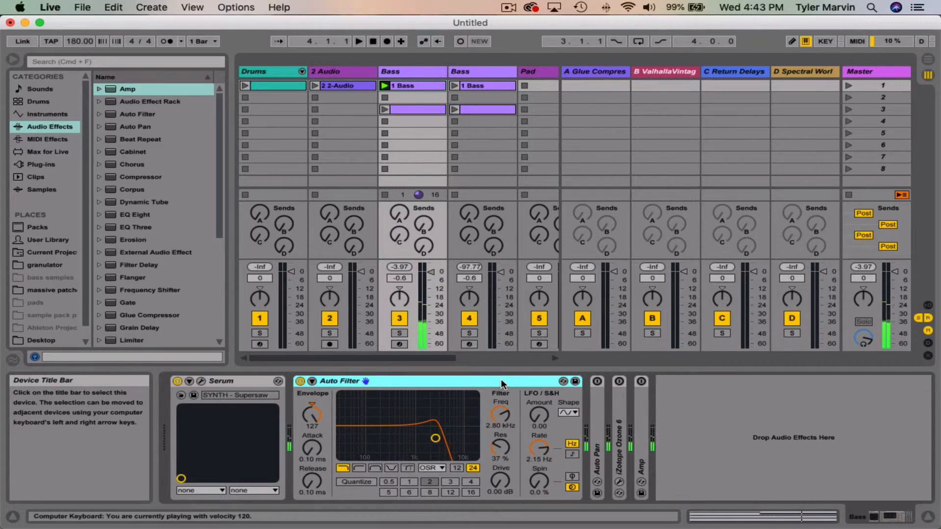
key("Delete")
key("super+f")
type("aut")
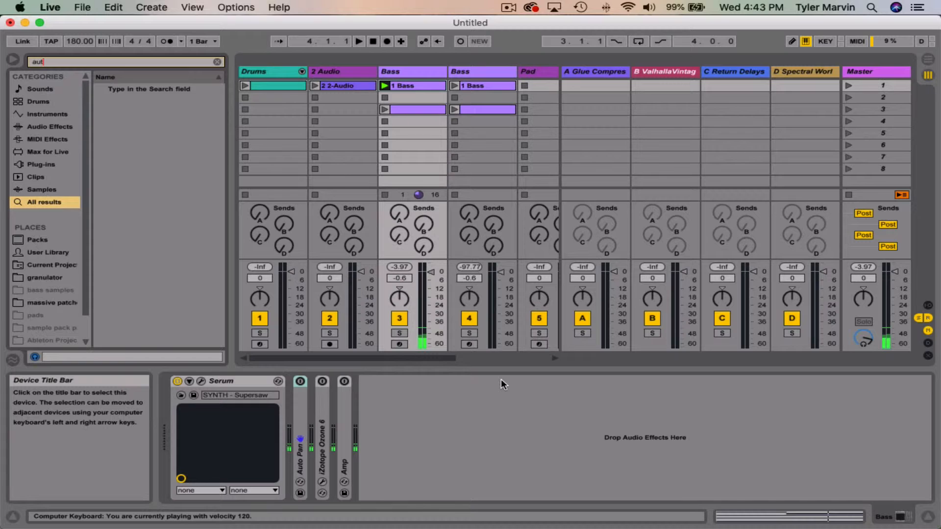
type("o")
key("Down")
key("Return")
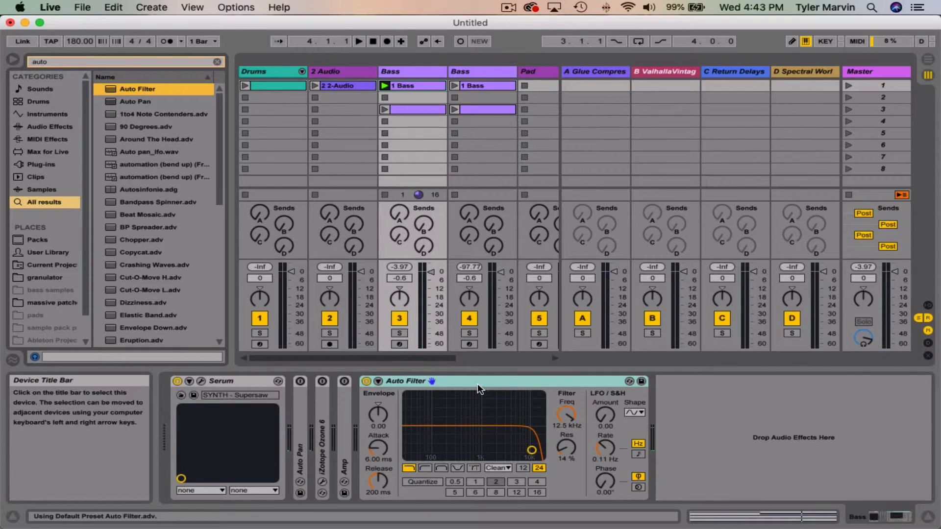
left_click_drag(478, 383, 293, 403)
Step: While the bass plays, set the new Auto Filter's cutoff to about 2.91 kHz with 29% resonance and its envelope amount to 127
key("space")
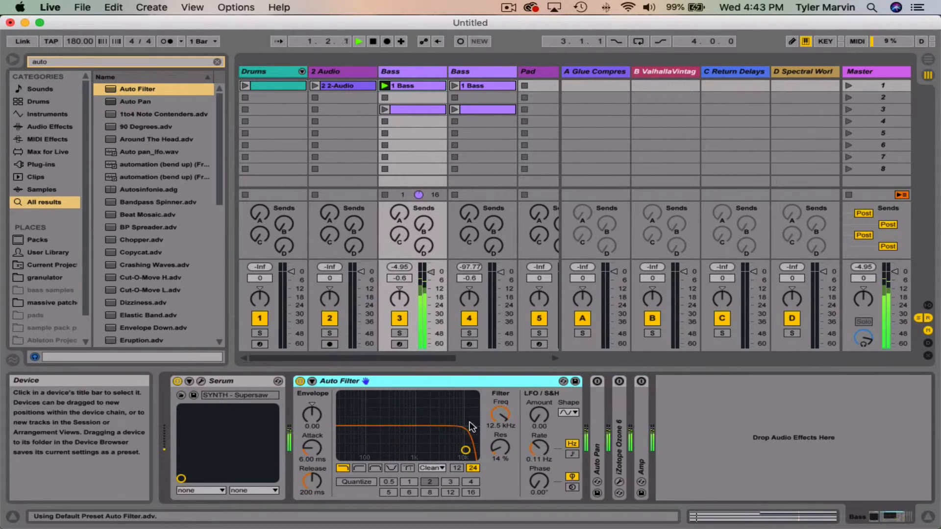
left_click_drag(465, 450, 435, 442)
left_click_drag(313, 419, 313, 387)
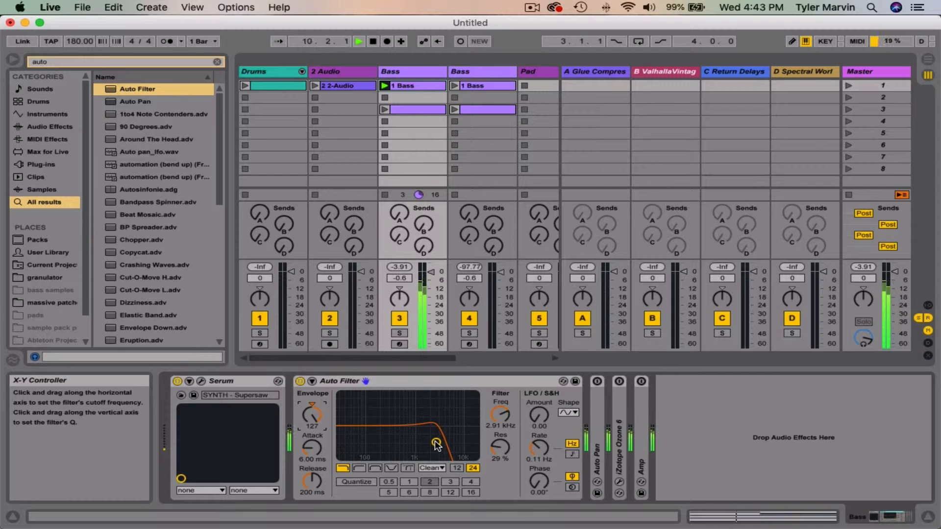
Step: Fine-tune the Auto Filter's cutoff to 3.49 kHz and resonance to 32%, and stop playback
left_click_drag(437, 443, 434, 440)
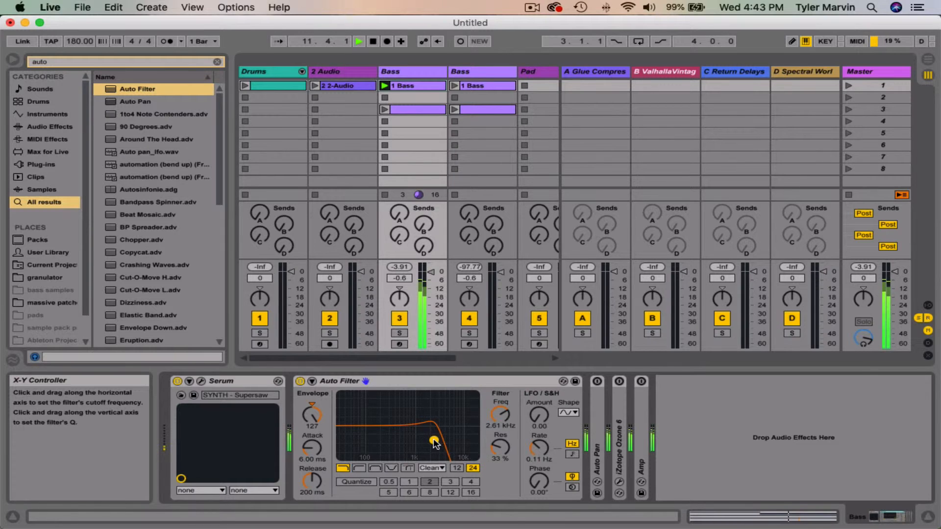
key("space")
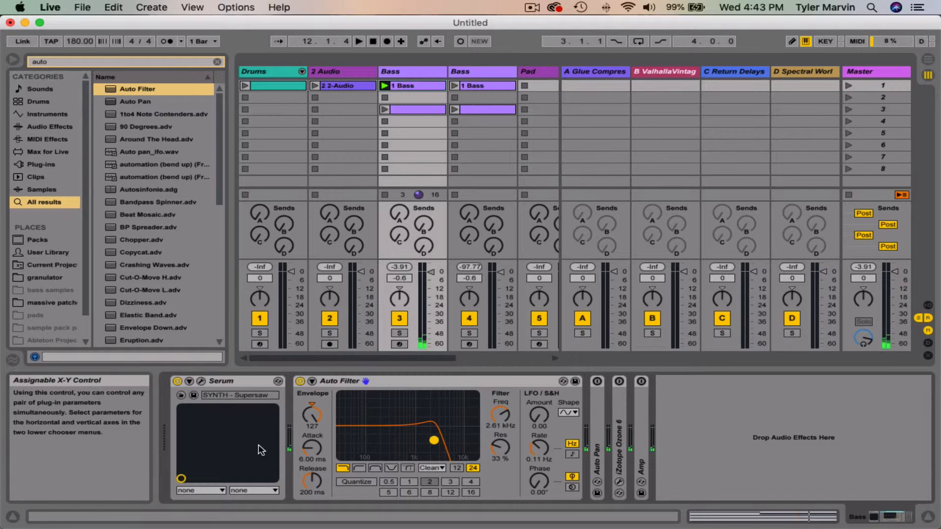
mouse_move(434, 440)
left_mouse_down()
mouse_move(470, 438)
mouse_move(440, 444)
left_mouse_up()
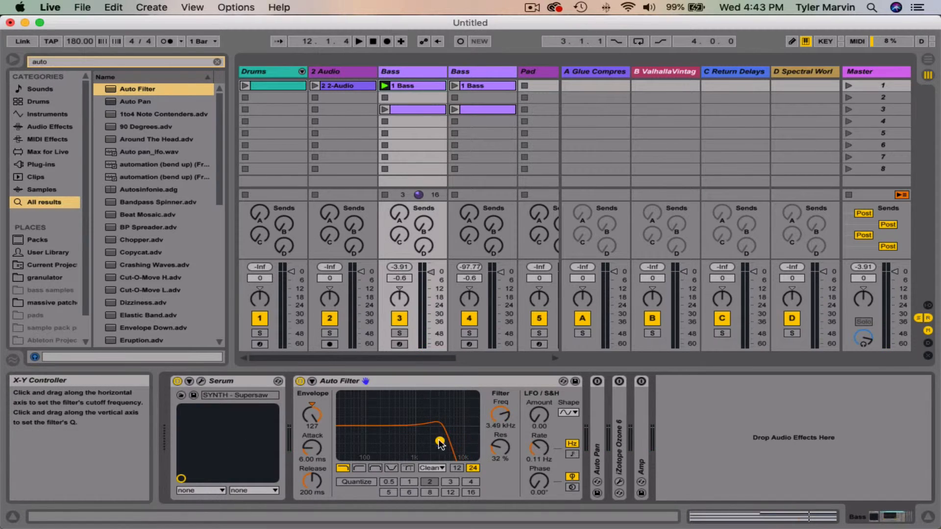
Step: Set the Auto Filter's attack to 0.10 ms, release to 400 ms and cutoff to 10.7 kHz, and start playback
mouse_move(314, 449)
left_mouse_down()
mouse_move(315, 436)
mouse_move(314, 465)
left_mouse_up()
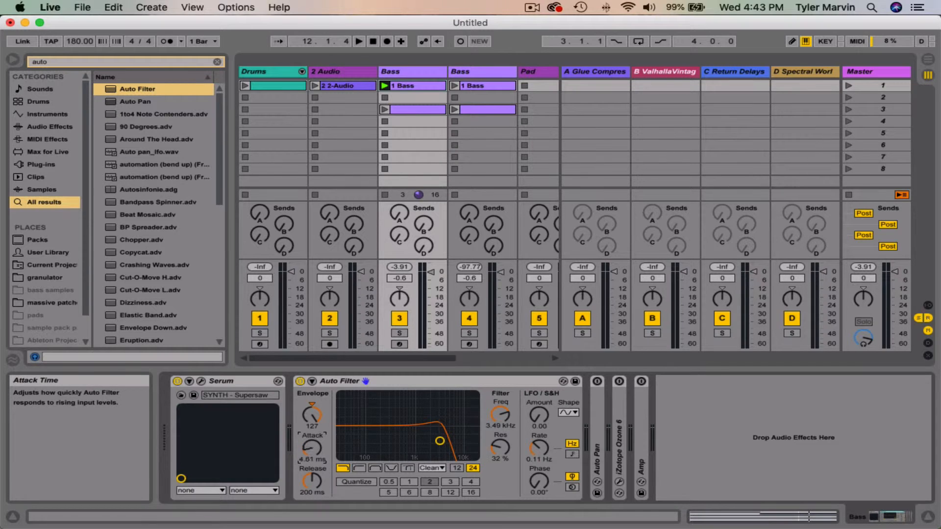
mouse_move(440, 441)
left_mouse_down()
mouse_move(463, 440)
mouse_move(451, 441)
left_mouse_up()
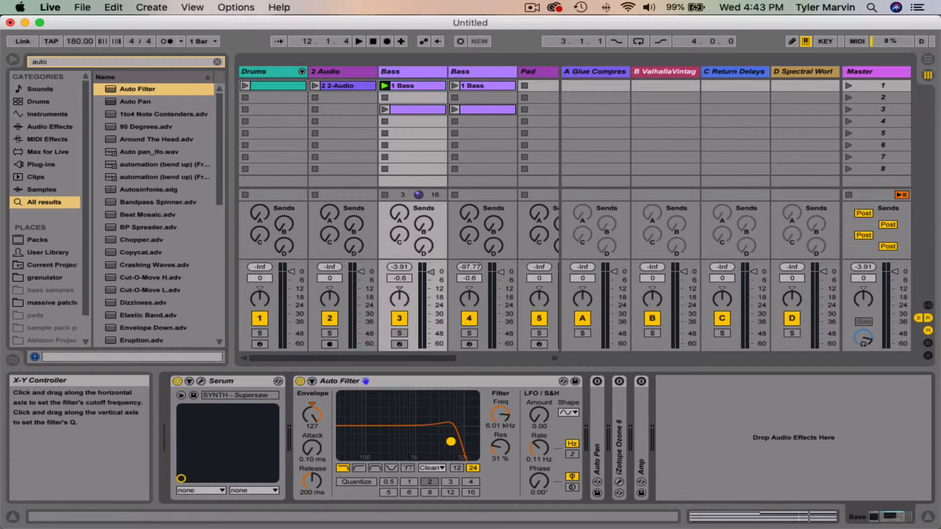
left_click_drag(317, 479, 316, 479)
left_click_drag(451, 441, 462, 442)
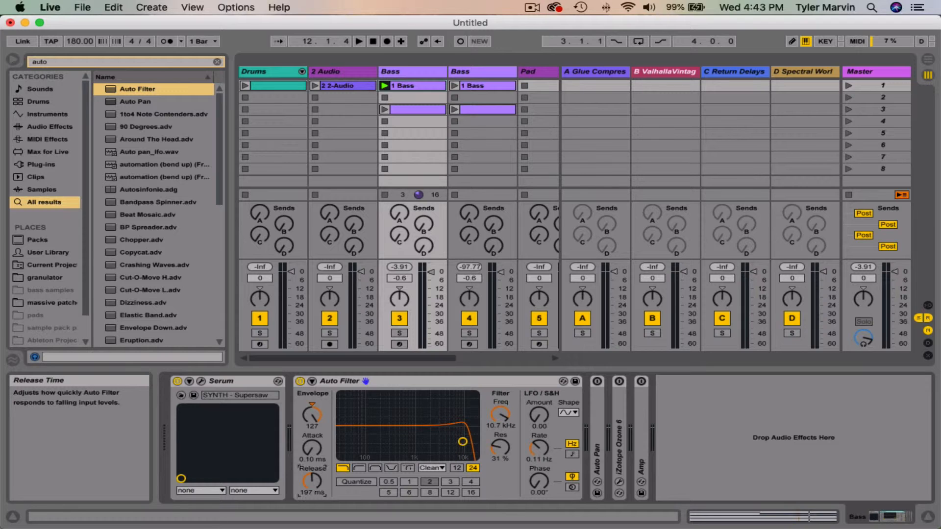
left_click_drag(316, 481, 315, 471)
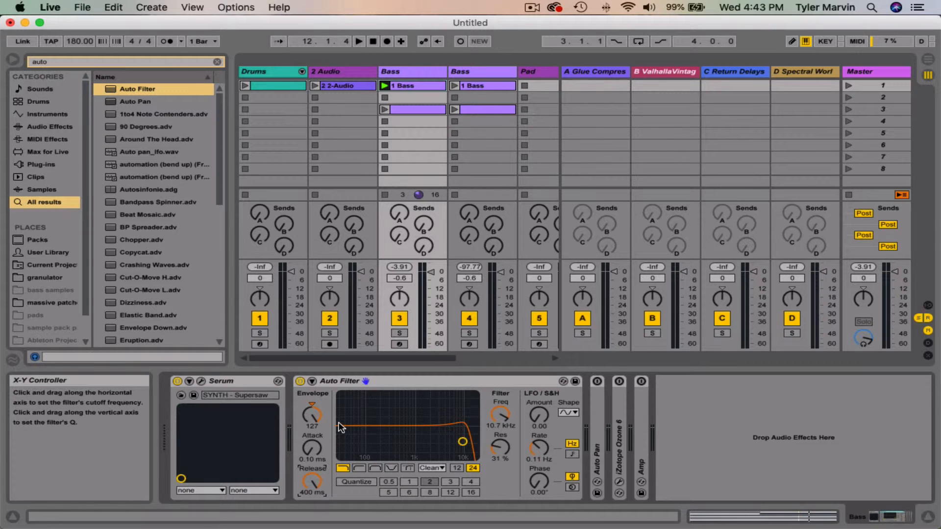
key("space")
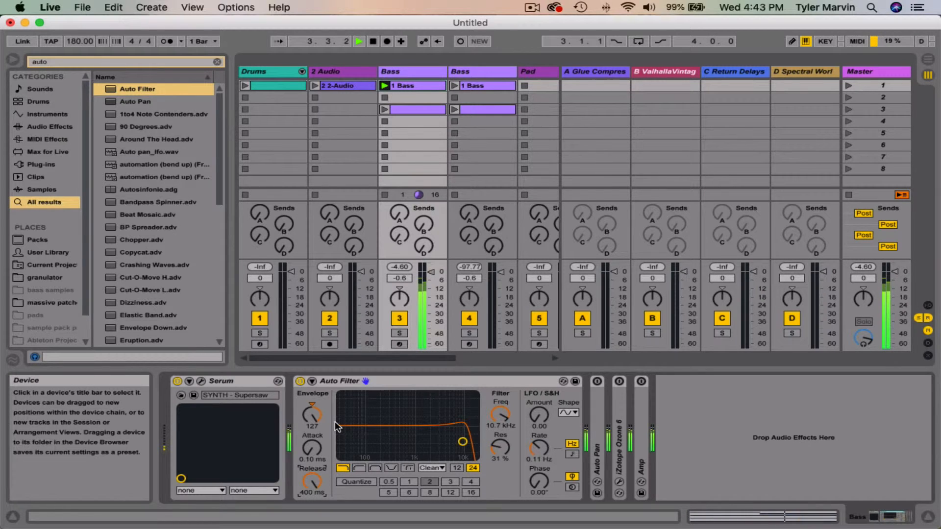
Step: While the bass plays, set the release to 0.10 ms, reset the envelope amount to 0, and raise it back to 127
left_click_drag(314, 489, 314, 474)
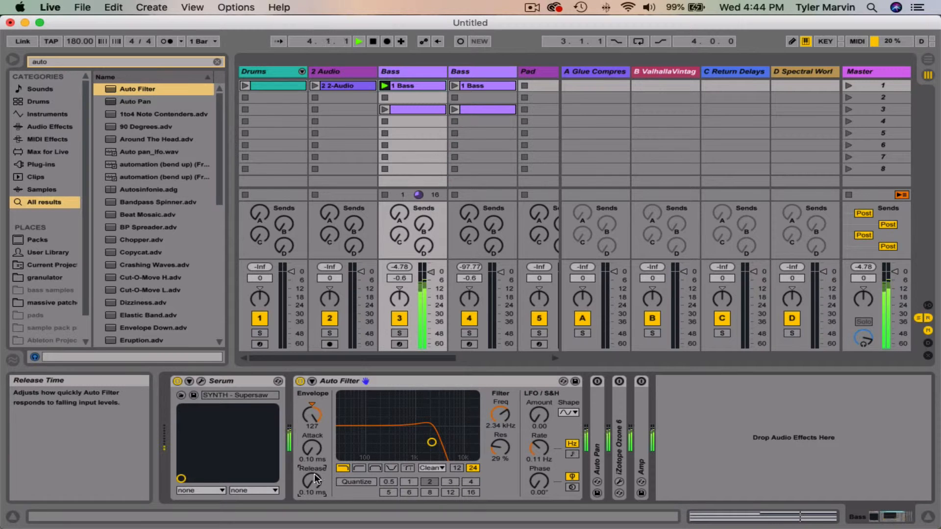
left_click(311, 445)
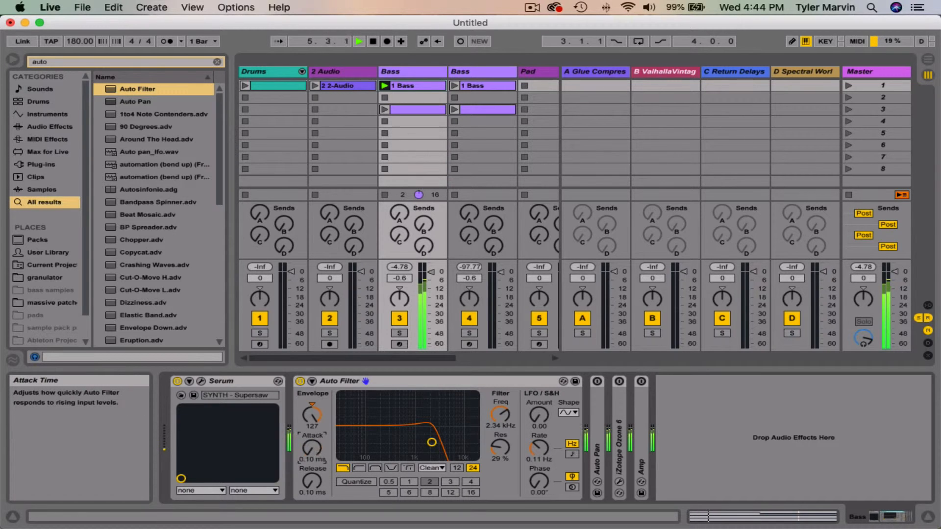
double_click(315, 413)
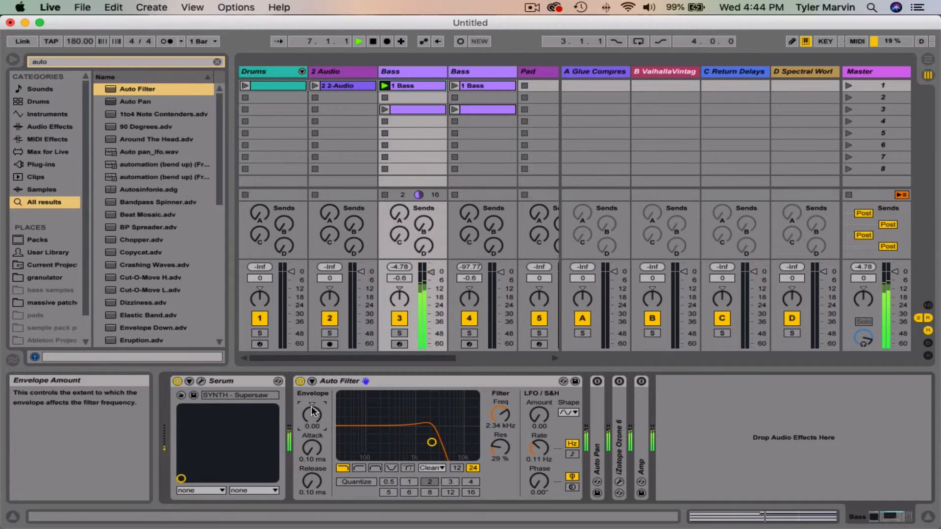
left_click_drag(313, 411, 314, 382)
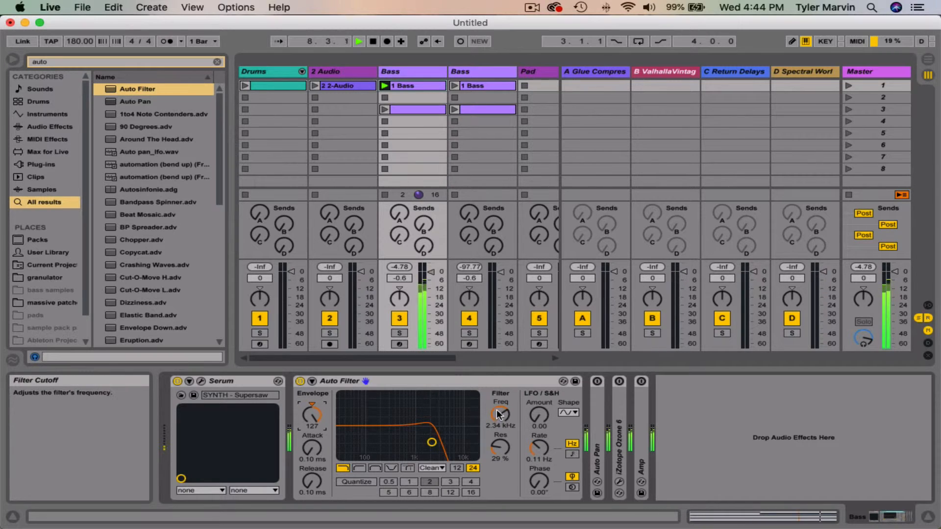
Step: Lower the Auto Filter's cutoff to 278 Hz with the LFO shape unchanged, and stop playback
left_click_drag(500, 414, 512, 429)
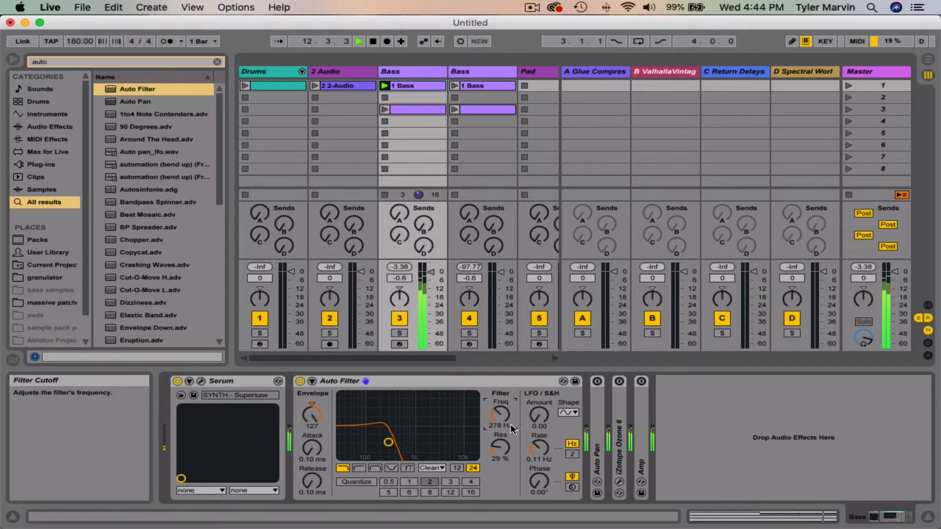
left_click(566, 413)
left_click(564, 414)
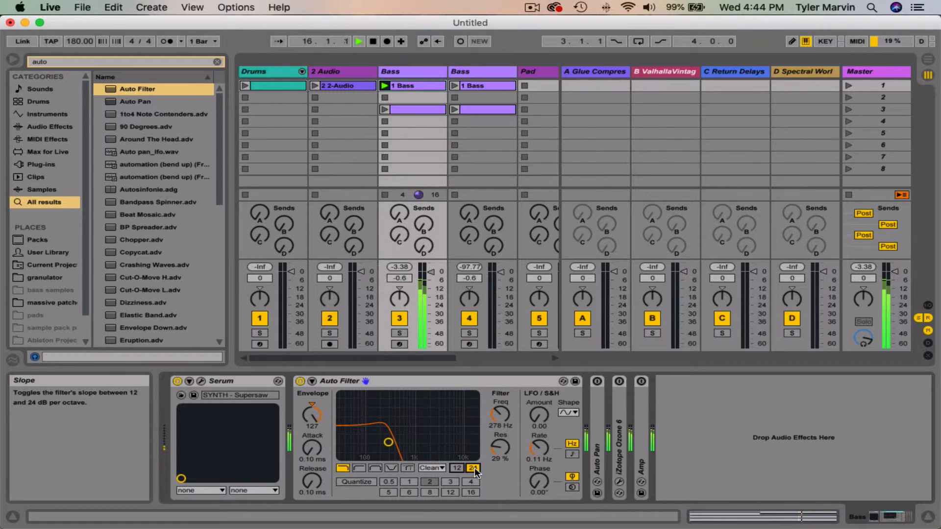
key("space")
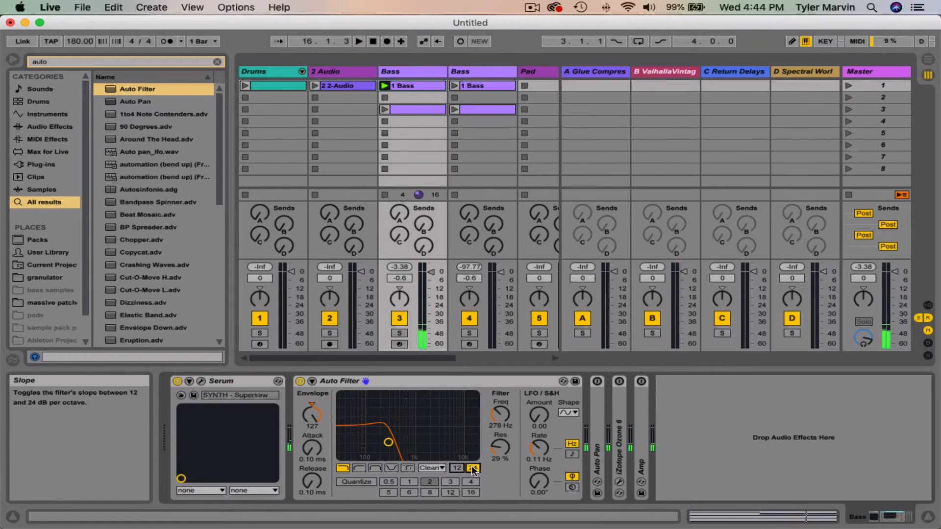
Step: Delete the Auto Filter and insert a fresh default one between Serum and Auto Pan
left_click(443, 383)
key("Delete")
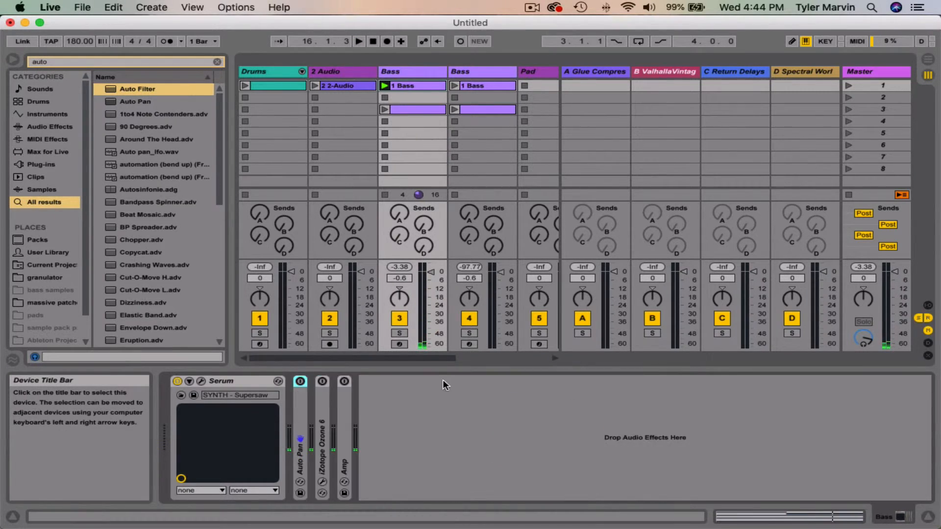
key("super+f")
key("Down")
key("Return")
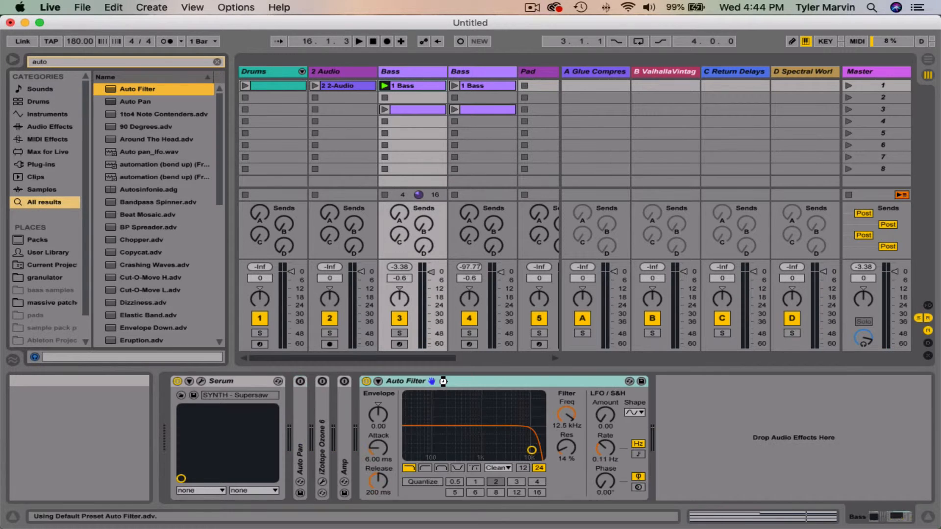
left_click_drag(296, 394, 296, 395)
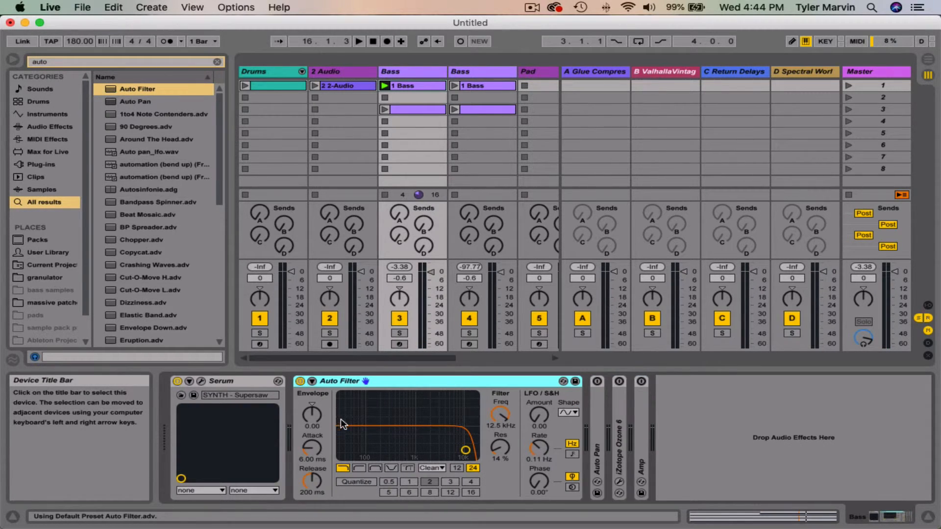
Step: During bass playback, set cutoff to 1.69 kHz, resonance to 24%, envelope amount to 127 and release to 0.10 ms, and stop playback
key("space")
left_click_drag(465, 450, 425, 445)
left_click_drag(313, 415, 312, 410)
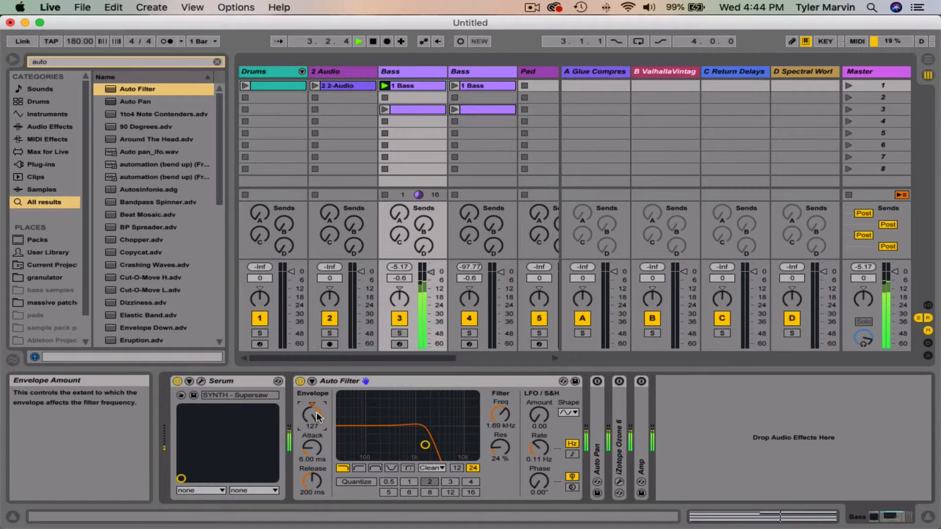
left_click_drag(312, 480, 312, 498)
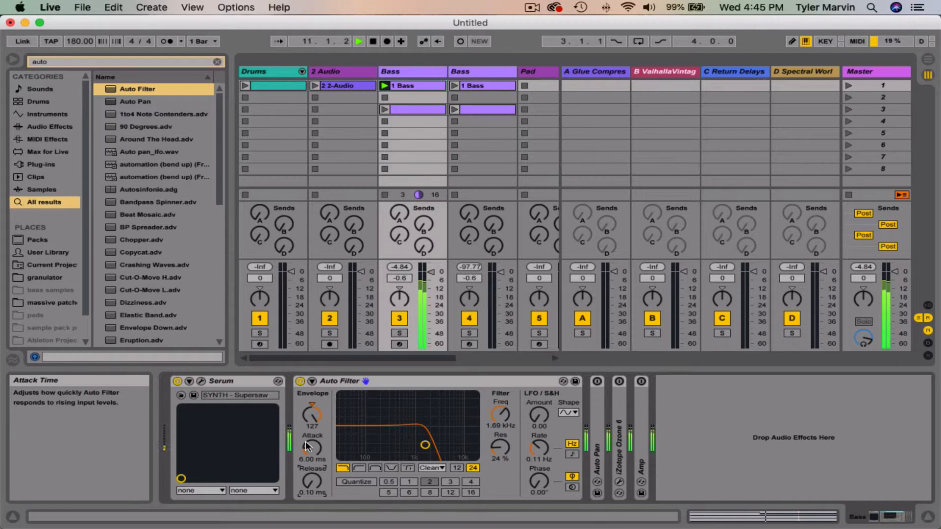
key("space")
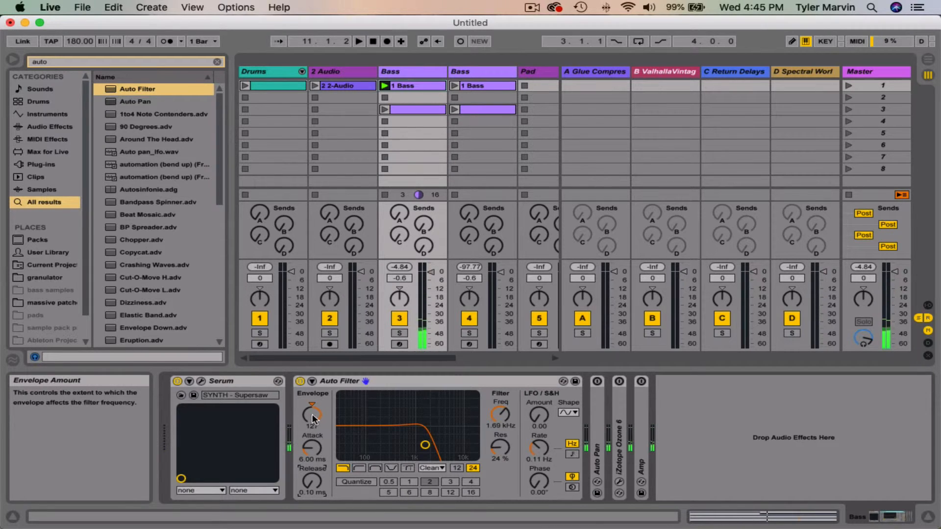
Step: Set the Auto Filter's envelope attack to 10.1 ms and release to 19.1 ms
left_click(311, 414)
left_click_drag(312, 447, 311, 440)
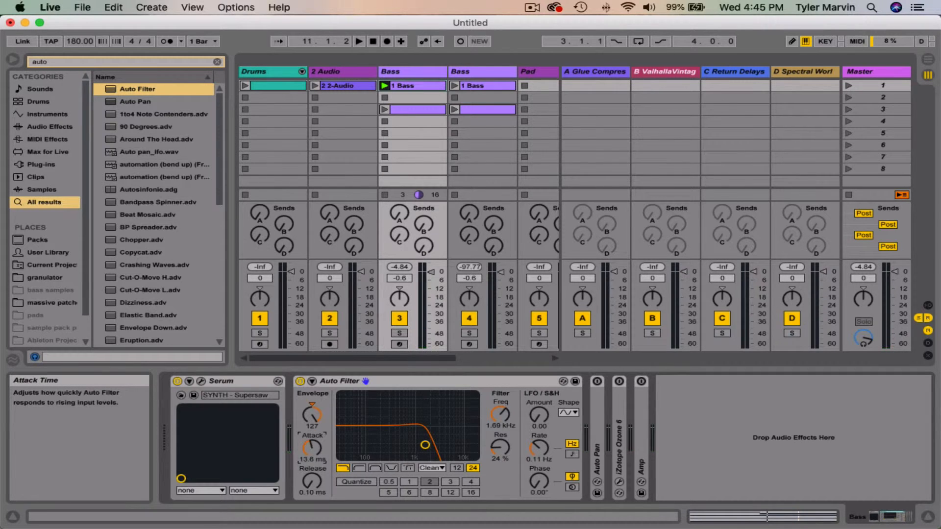
mouse_move(313, 495)
left_mouse_down()
mouse_move(312, 475)
mouse_move(312, 486)
left_mouse_up()
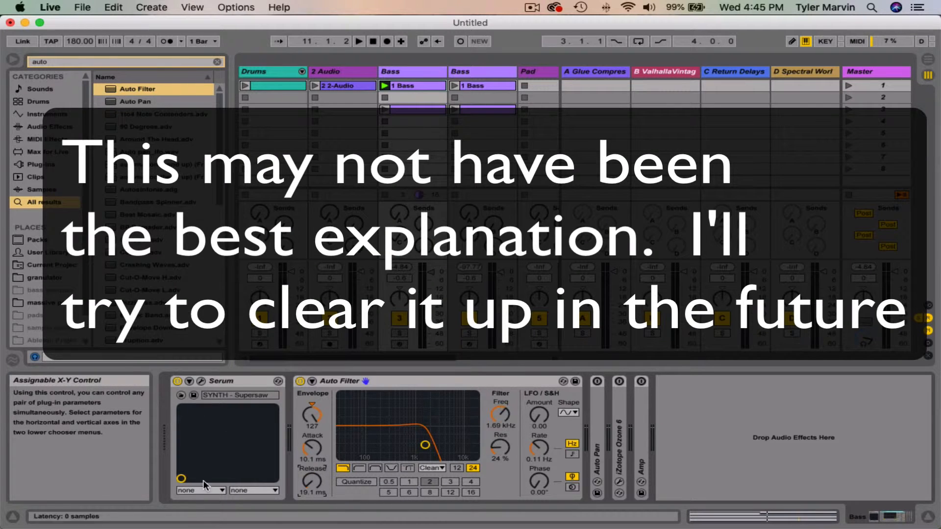
Step: Expand the Auto Filter's sidechain section and turn on its external sidechain
left_click(312, 381)
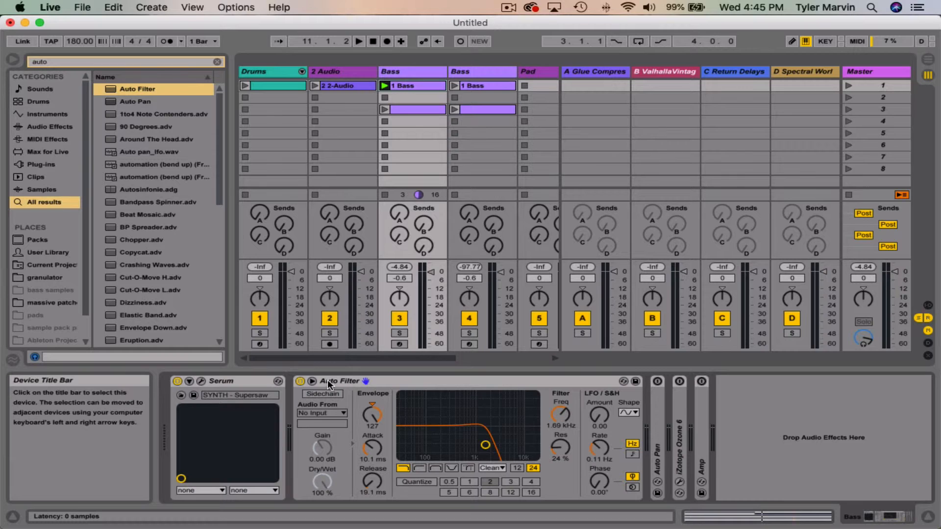
left_click(312, 381)
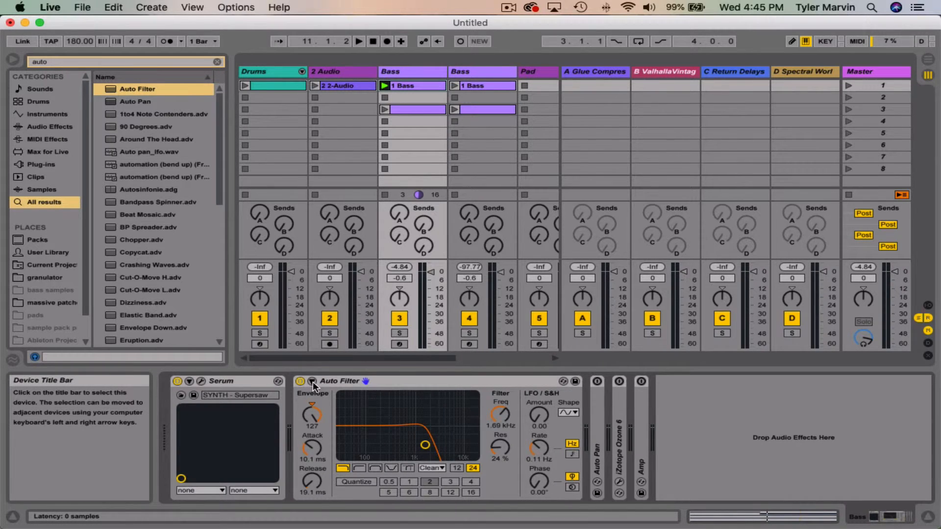
left_click(312, 382)
left_click(313, 381)
left_click(312, 381)
left_click(312, 382)
left_click(313, 381)
left_click(313, 382)
left_click(313, 382)
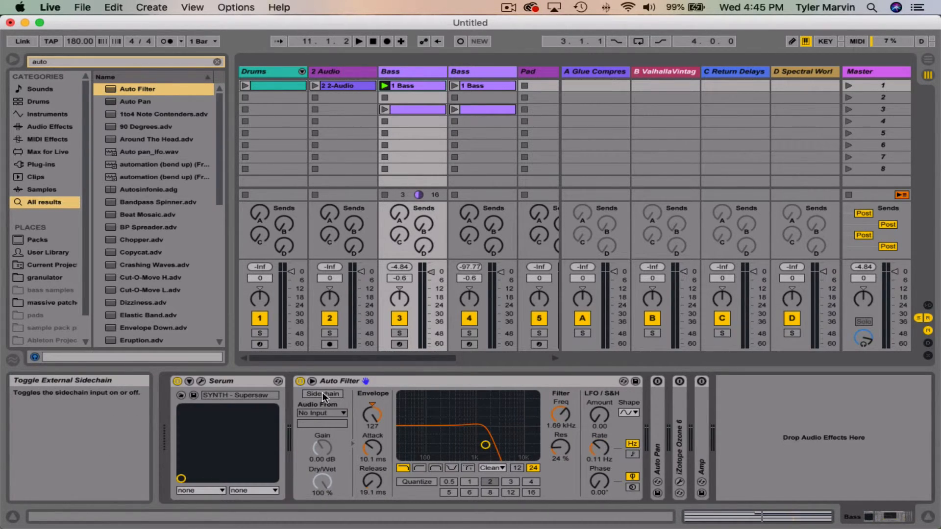
left_click(322, 393)
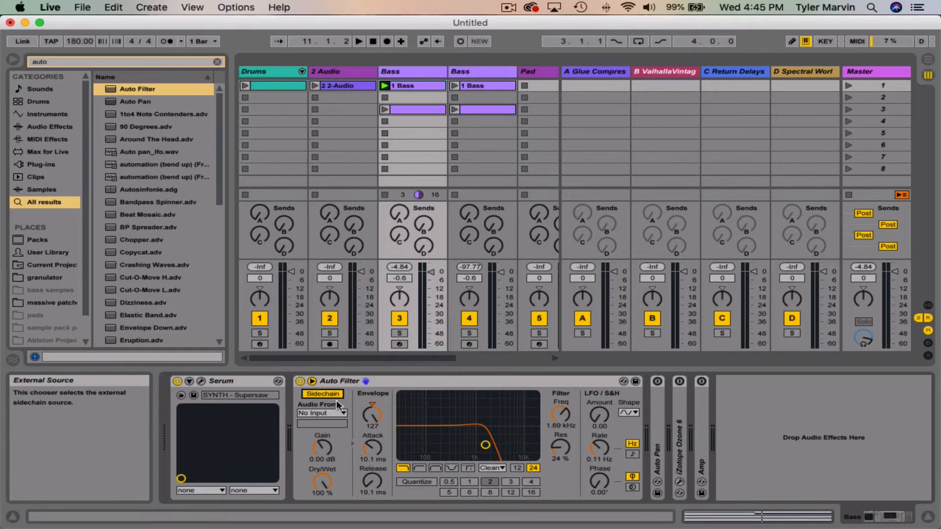
Step: Choose the 2-Audio track, Post FX, as the sidechain source of the Bass track's Auto Filter
scroll(336, 137, "right", 10)
scroll(336, 137, "left", 10)
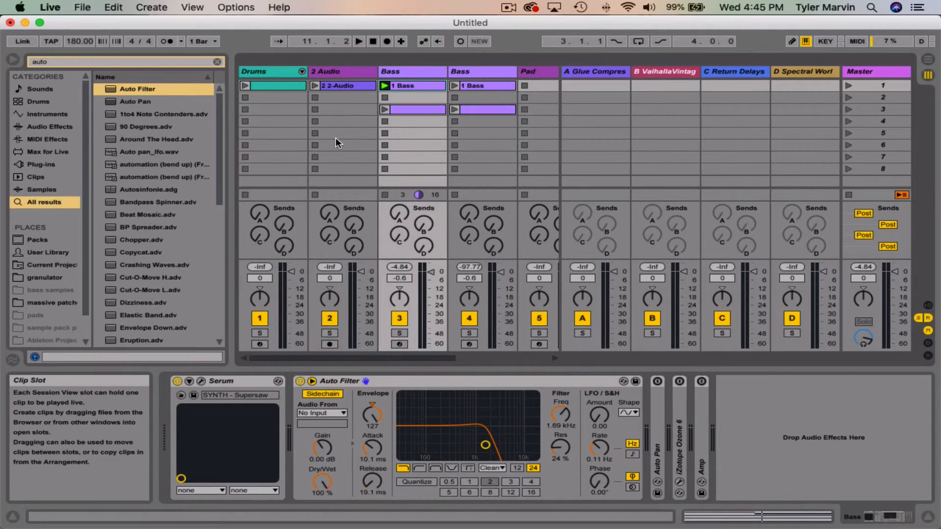
scroll(335, 137, "right", 10)
scroll(335, 137, "left", 10)
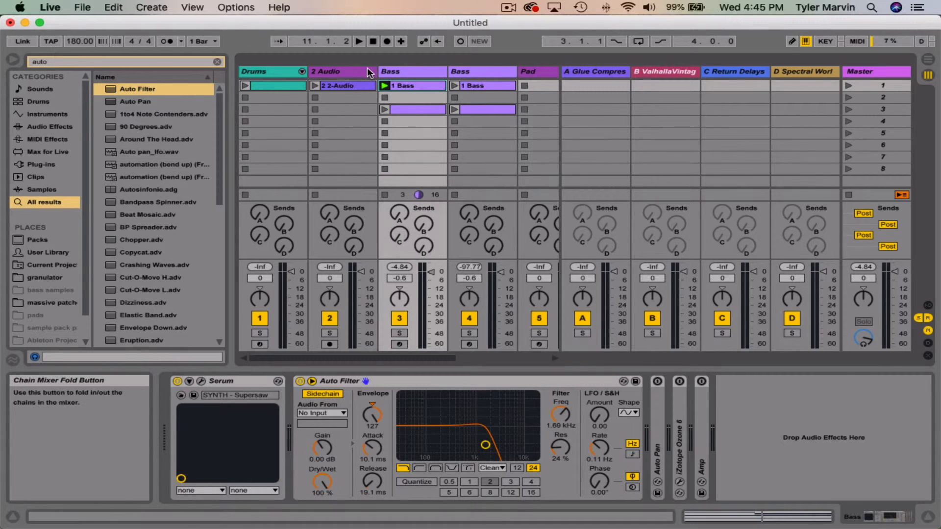
left_click(341, 85)
double_click(436, 68)
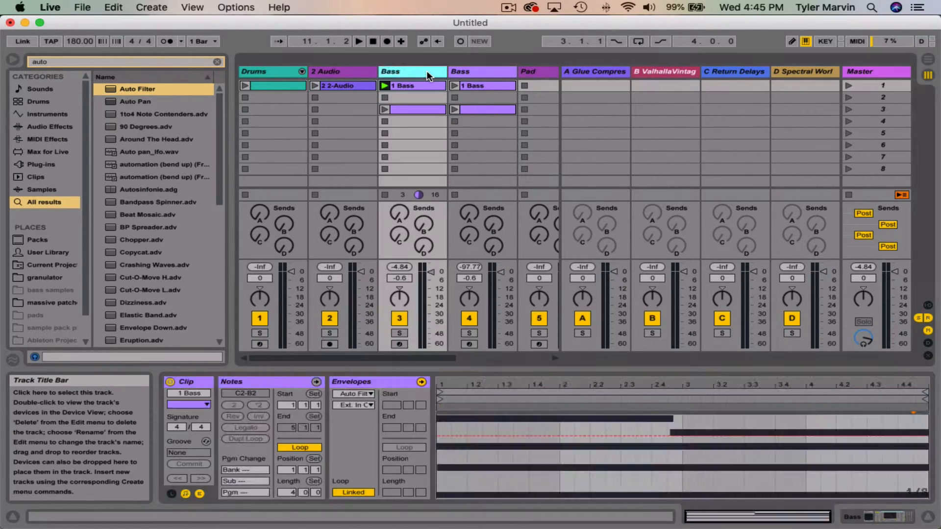
left_click(330, 413)
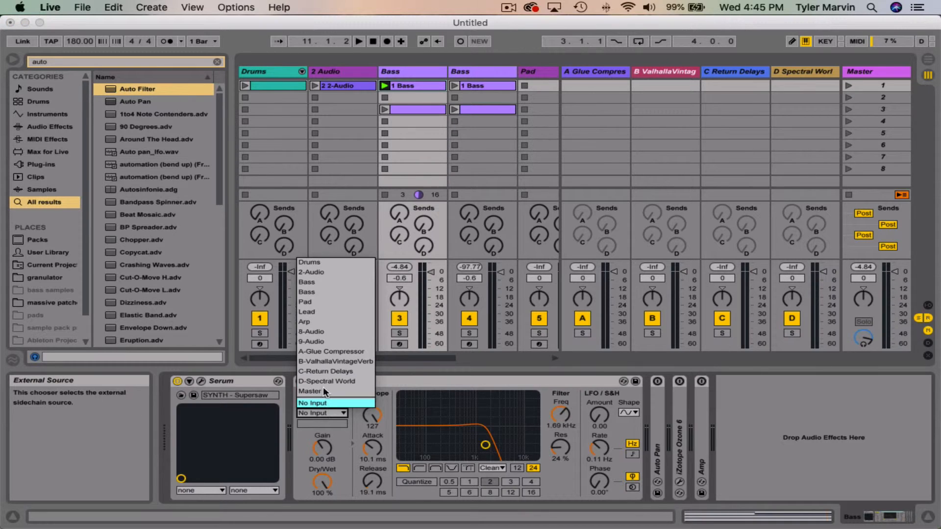
left_click(306, 269)
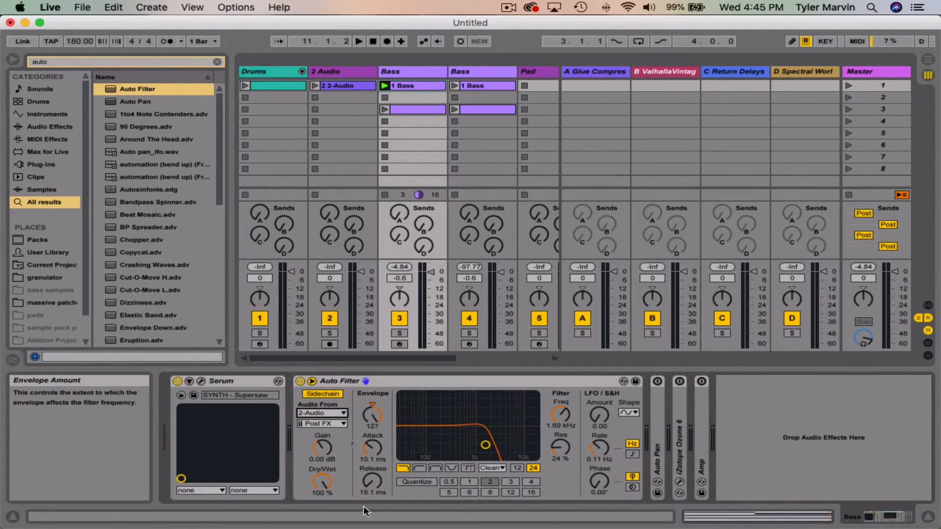
Step: Launch the 2-Audio clip alongside the bass clip, return to the Bass track's devices, and restart playback
left_click(314, 87)
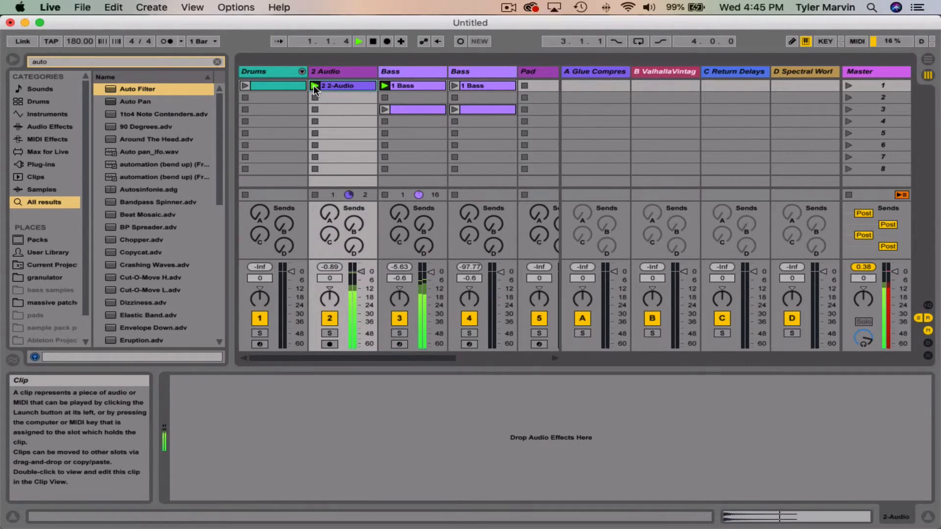
left_click(434, 85)
left_click(417, 73)
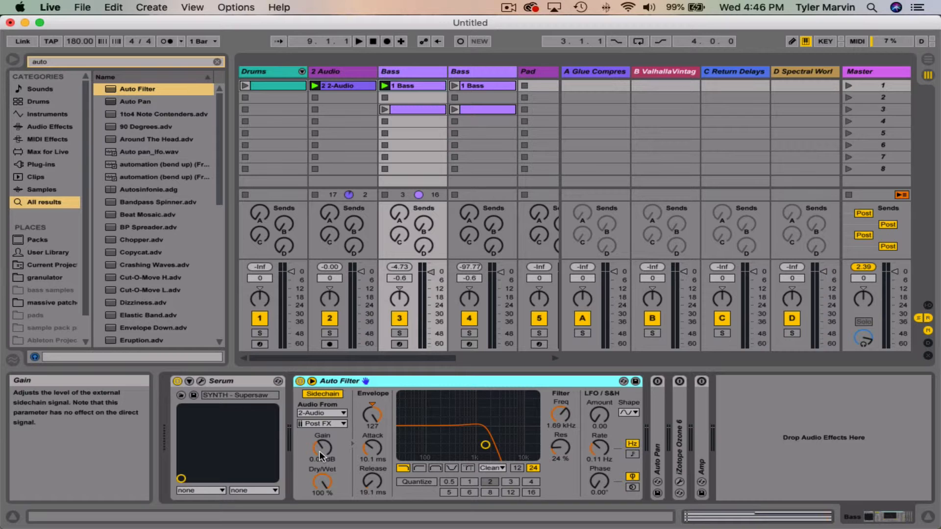
key("space")
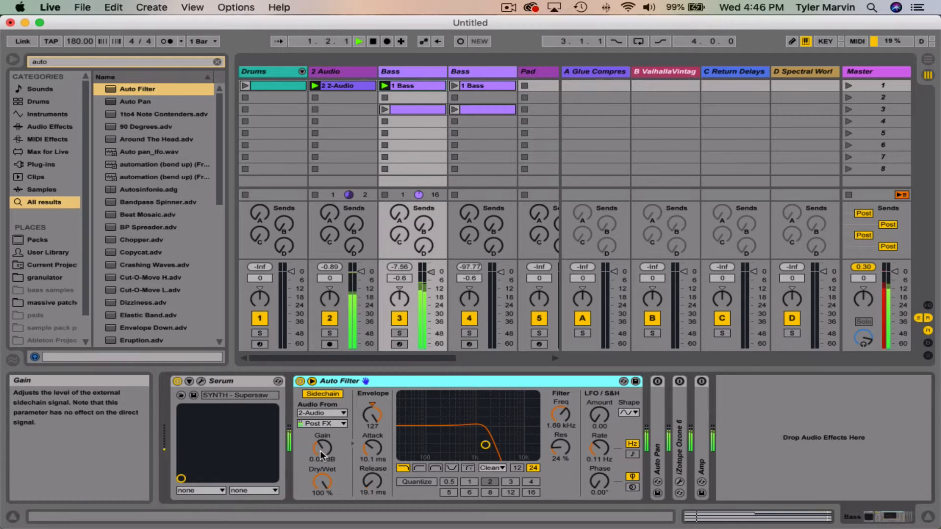
Step: Try the sidechain gain at 24 dB, return it to 0 dB, and lower the sidechain's Dry/Wet mix below 100%
left_click(321, 448)
left_click_drag(321, 448, 322, 414)
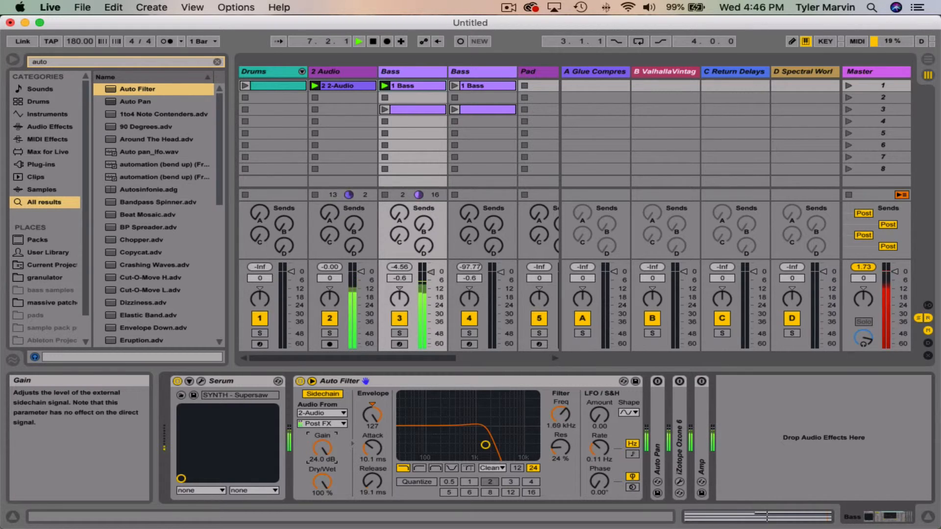
left_click_drag(321, 420, 321, 498)
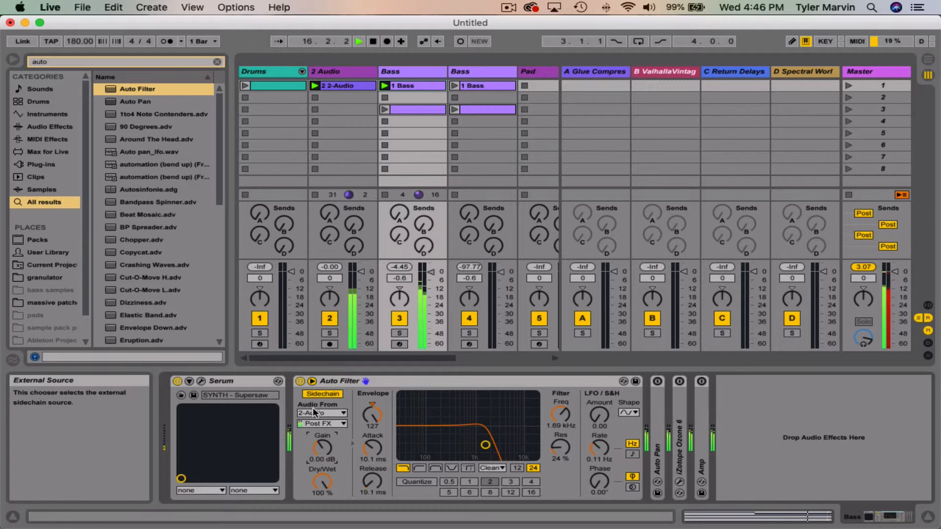
mouse_move(318, 486)
left_mouse_down()
mouse_move(318, 512)
mouse_move(318, 463)
mouse_move(317, 474)
left_mouse_up()
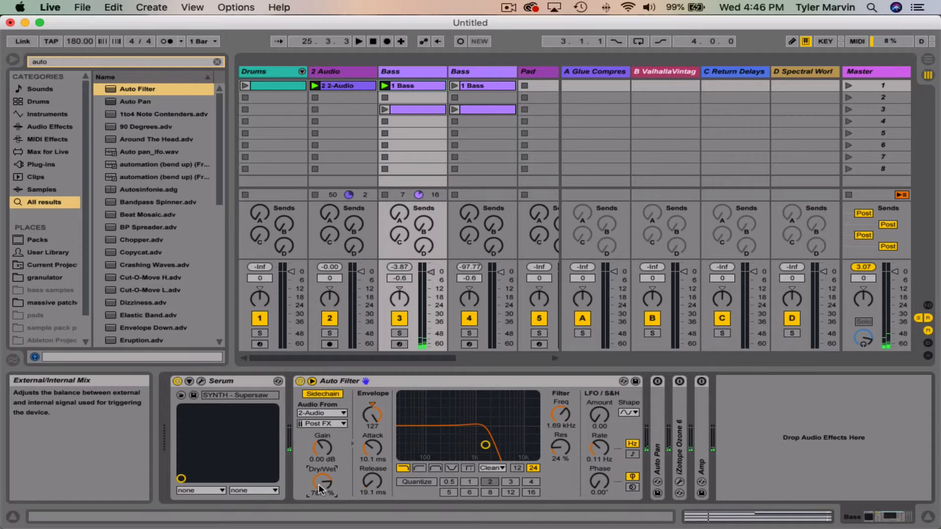
Step: Set the sidechain's Dry/Wet to 100%, restart playback, and set the envelope release to 0.10 ms and attack to 11.0 ms
left_click_drag(318, 485, 323, 463)
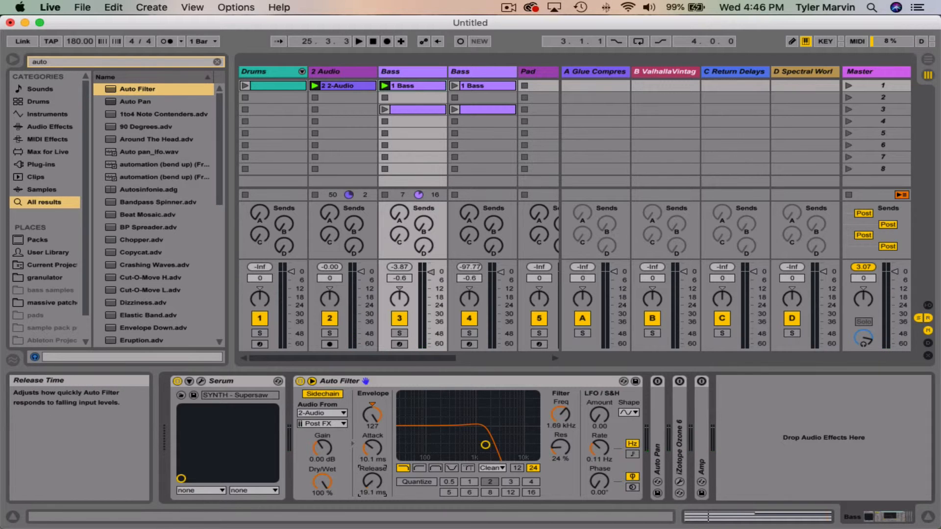
left_click_drag(372, 479, 372, 495)
key("space")
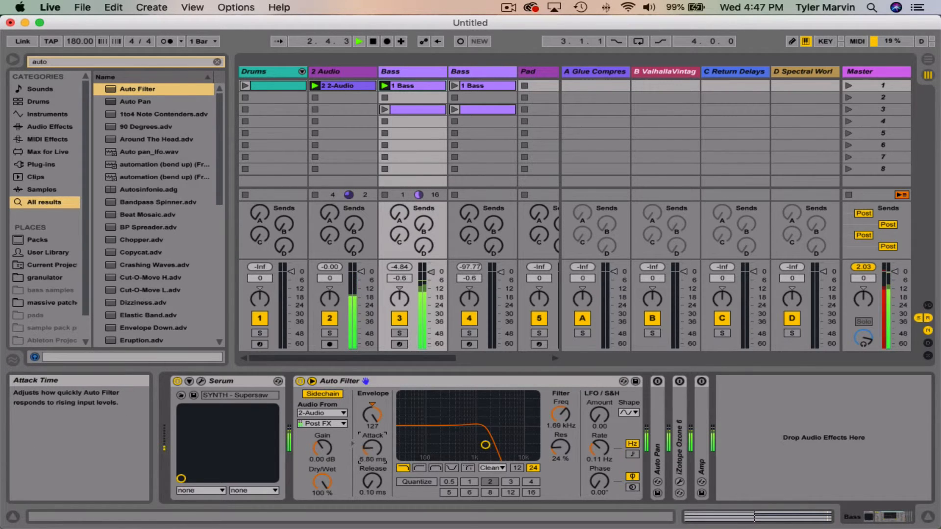
left_click_drag(372, 447, 375, 469)
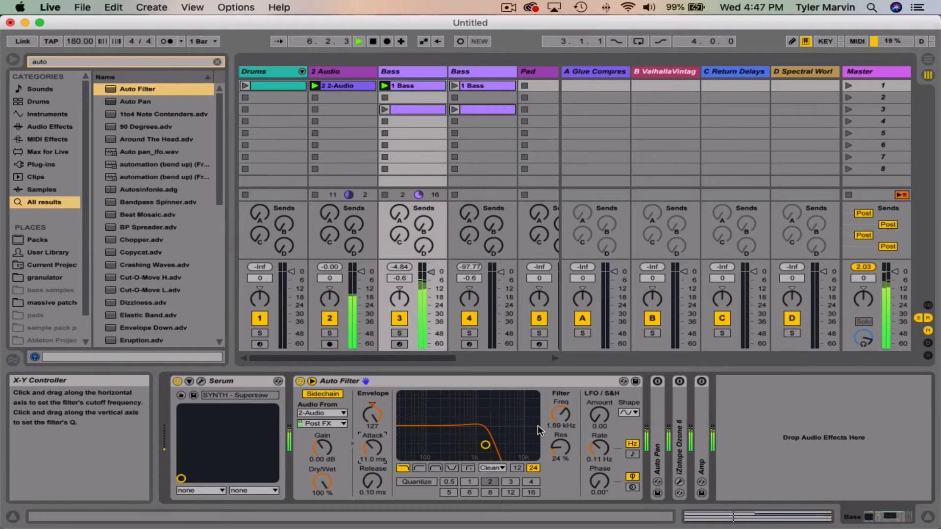
Step: Raise the Auto Filter's LFO amount to 18.1 and sync its rate to the tempo at 1/8
left_click_drag(599, 415, 599, 397)
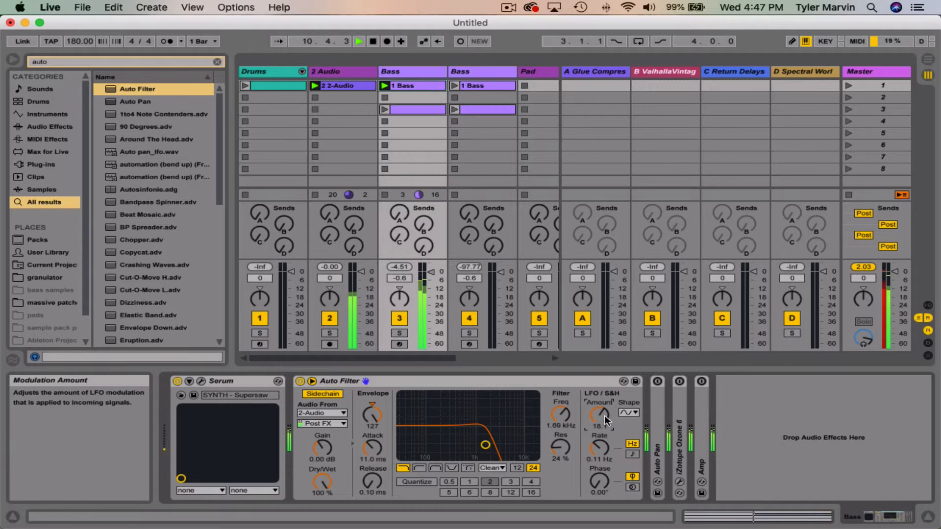
left_click(633, 454)
left_click_drag(599, 447, 598, 444)
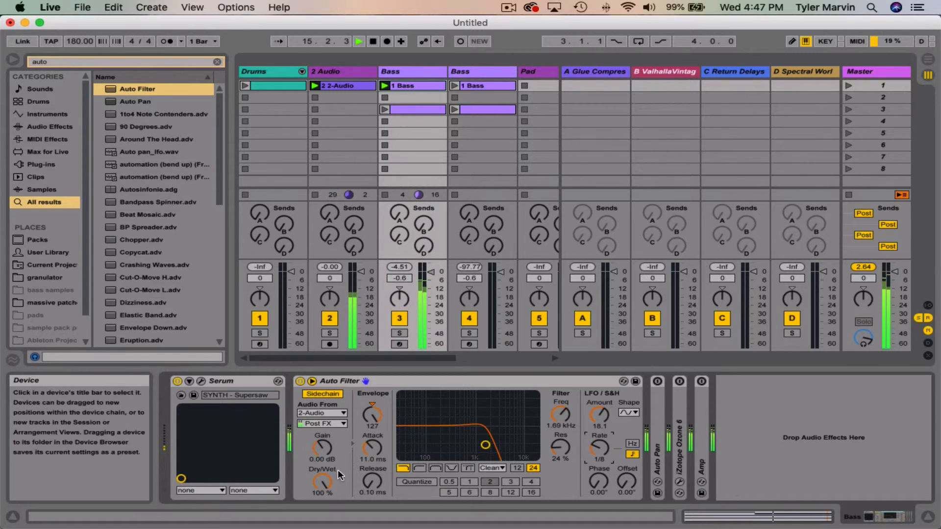
Step: Try an envelope release of 41.4 ms, a sidechain gain of -19.6 dB and a filter cutoff of 2.18 kHz
left_click_drag(376, 478, 377, 466)
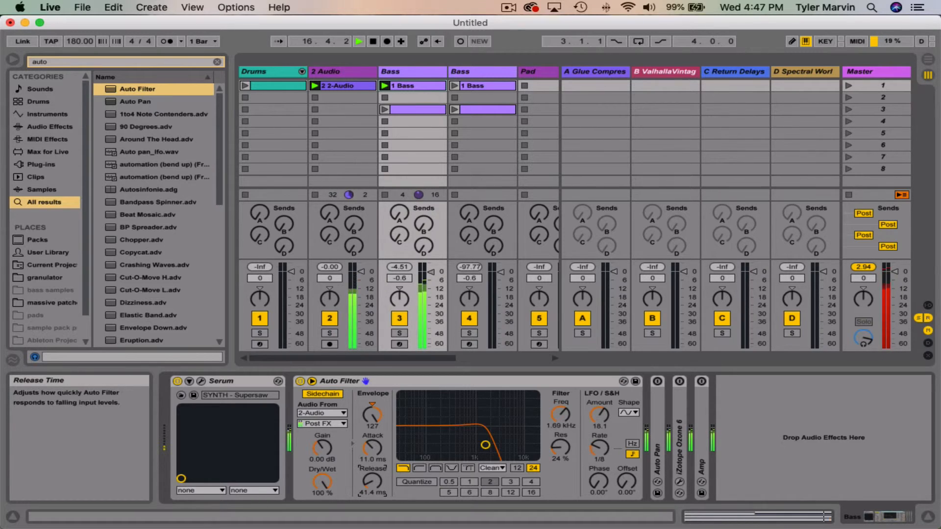
mouse_move(322, 481)
left_mouse_down()
mouse_move(322, 493)
mouse_move(323, 411)
mouse_move(323, 470)
left_mouse_up()
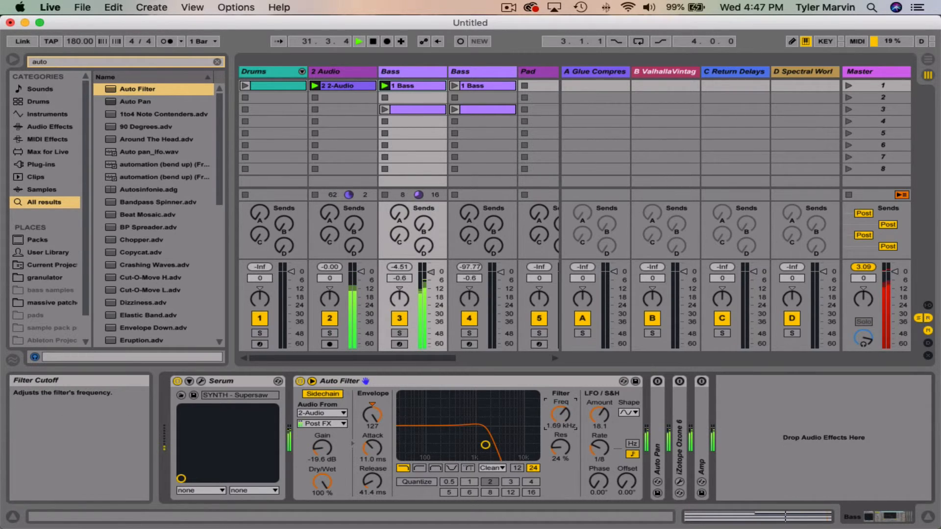
mouse_move(561, 415)
left_mouse_down()
mouse_move(560, 427)
mouse_move(561, 409)
left_mouse_up()
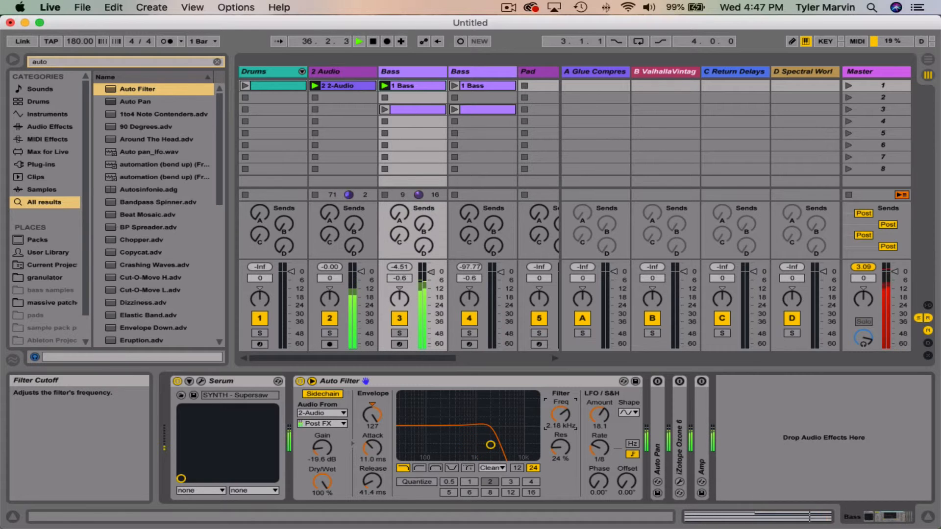
Step: Turn on Quantize Beat with a beat division of 4, and move the filter to 3.36 kHz with 35% resonance
left_click(417, 481)
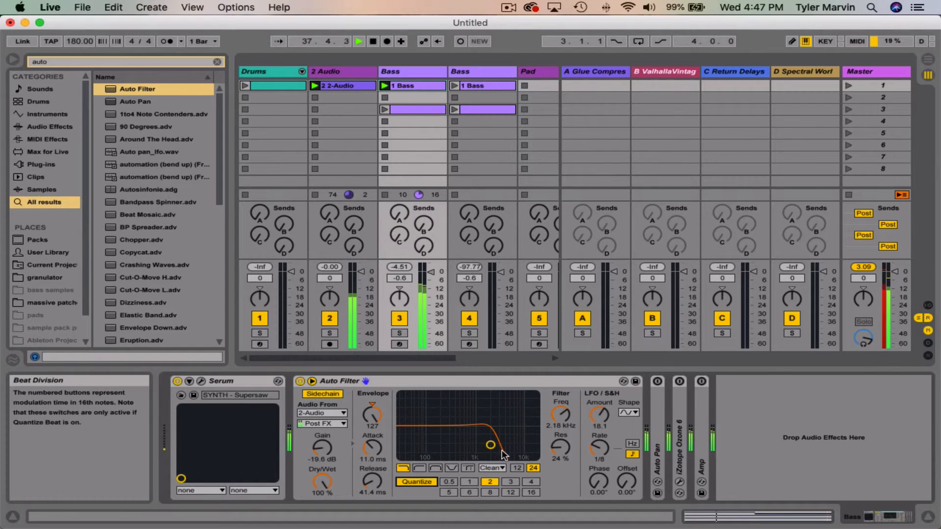
left_click_drag(489, 447, 515, 457)
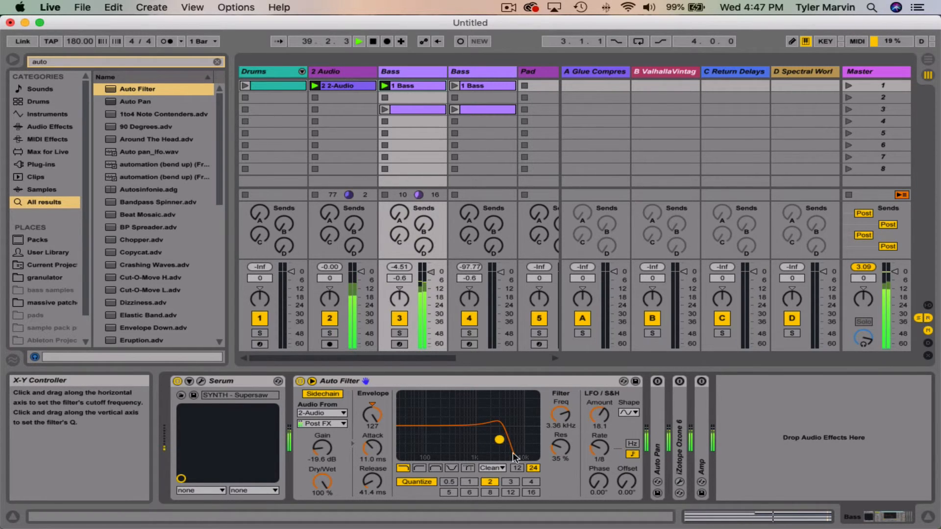
left_click(531, 481)
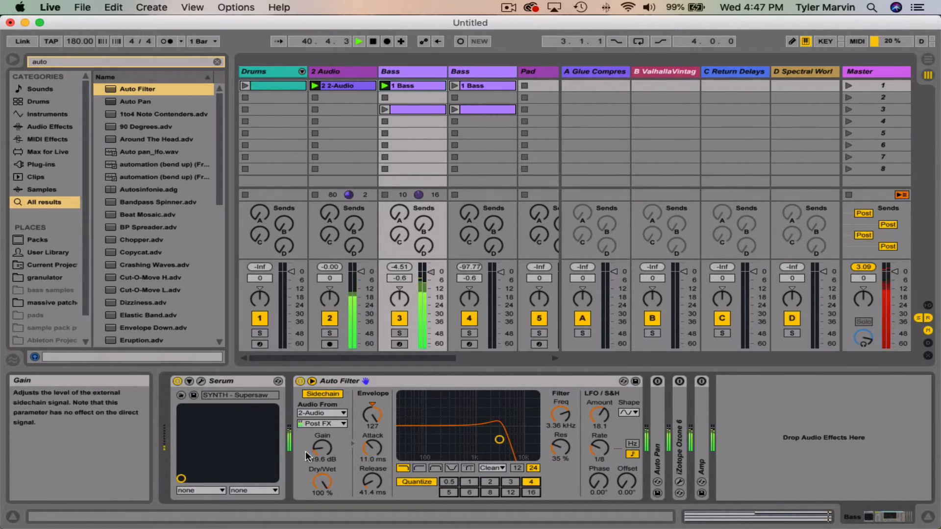
Step: Try a sidechain gain of 12.3 dB and adjust the LFO amount to 8.81 and back up to 18.6
left_click_drag(305, 452, 305, 433)
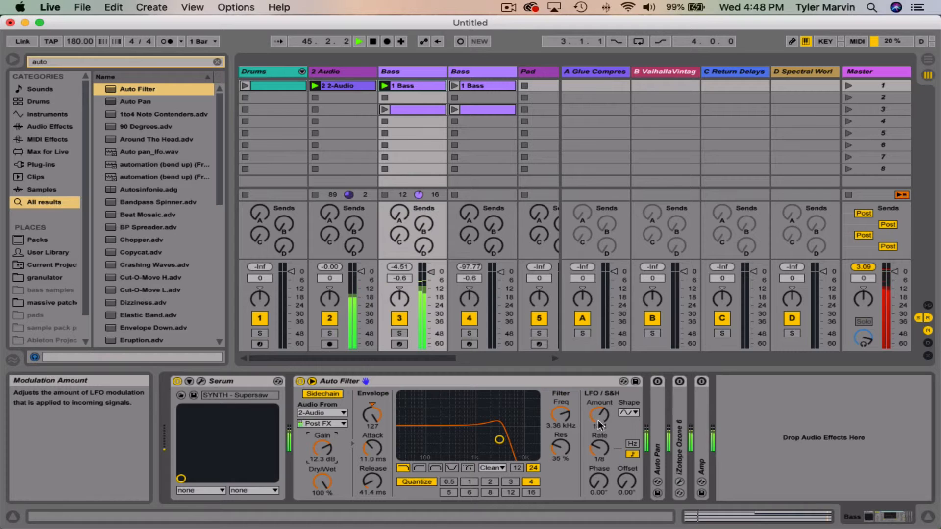
left_click_drag(598, 420, 598, 425)
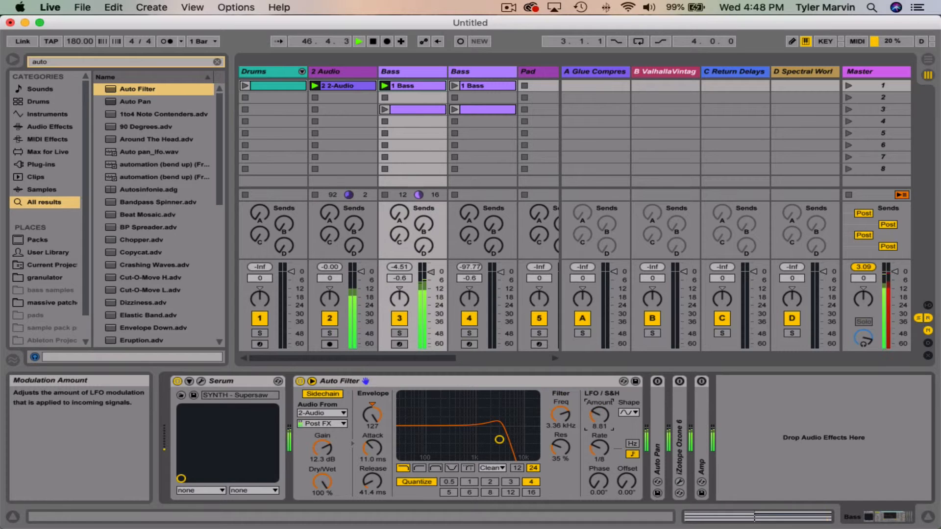
left_click_drag(599, 421, 598, 418)
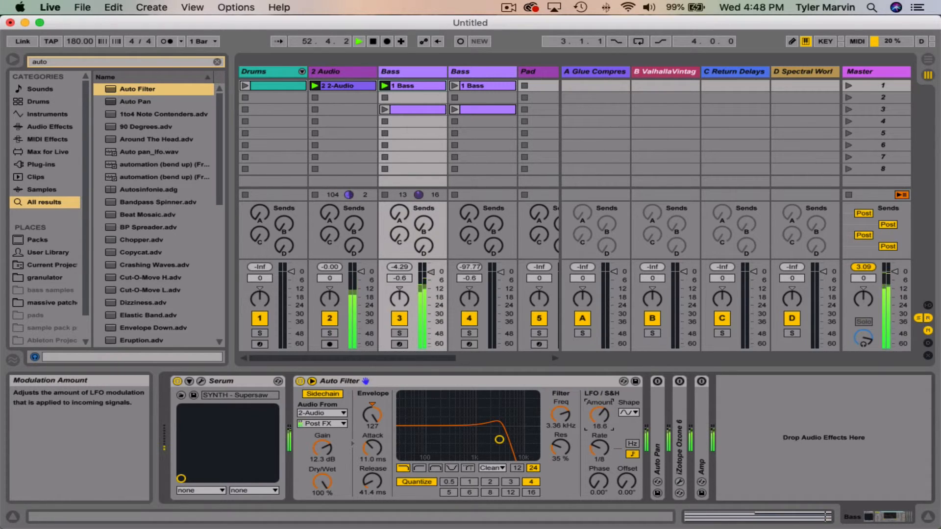
Step: Turn off Quantize Beat and set the LFO amount to 19.0
left_click(430, 481)
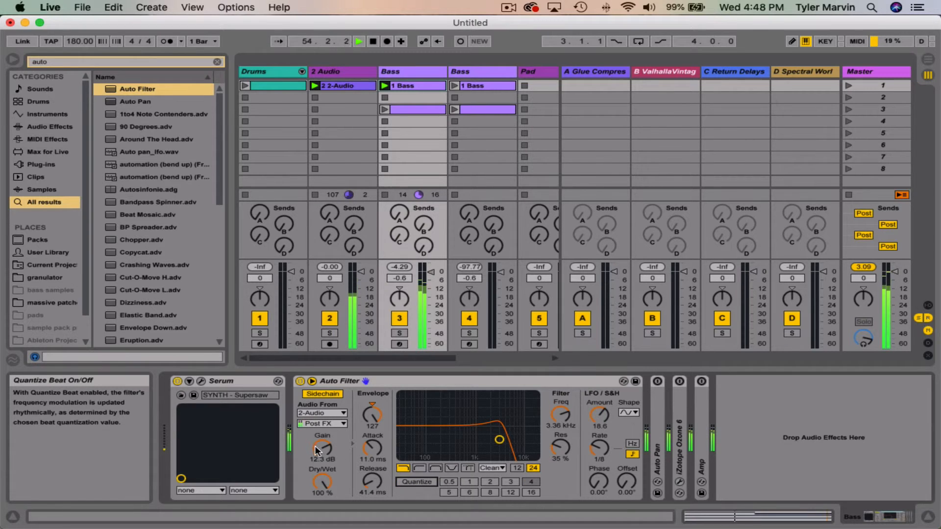
left_click_drag(601, 422, 599, 408)
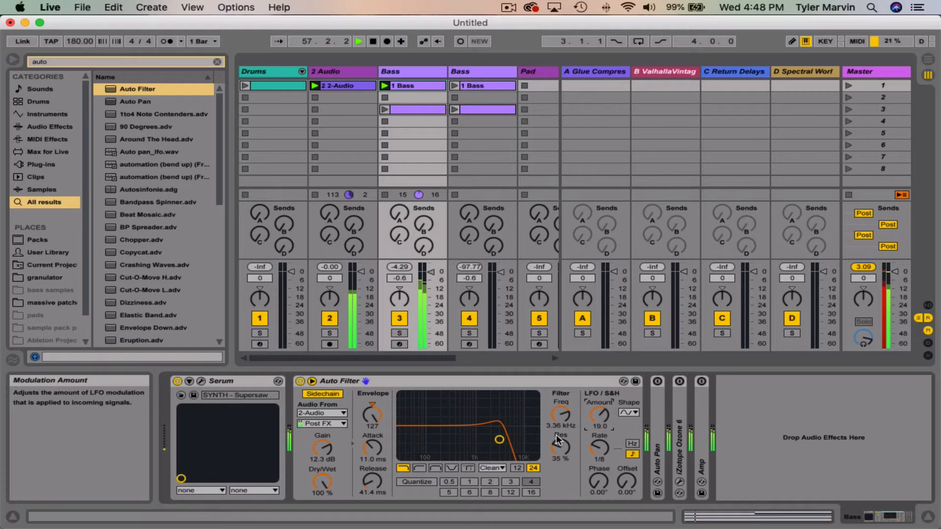
Step: Set the envelope release to 0.10 ms, the sidechain gain to -17.6 dB, and the filter to 1.13 kHz with 28% resonance
left_click_drag(372, 480, 372, 490)
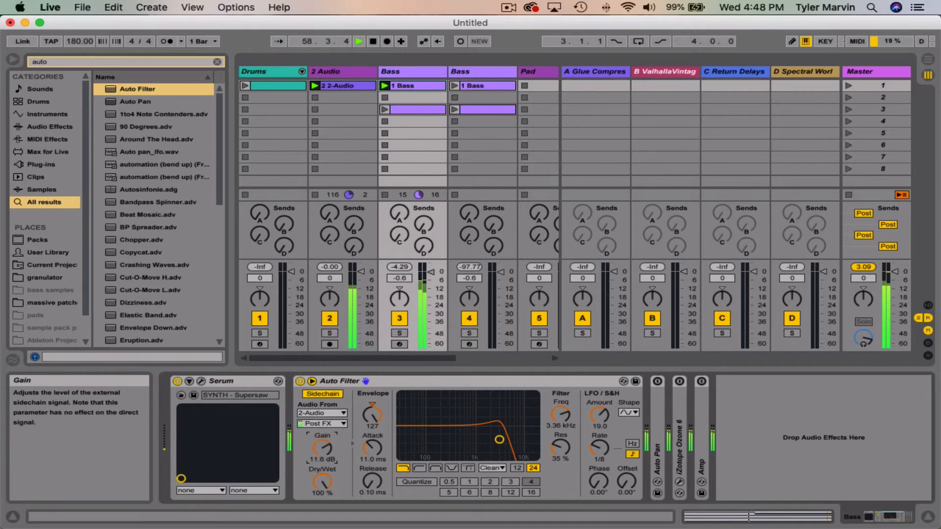
left_click_drag(325, 449, 325, 470)
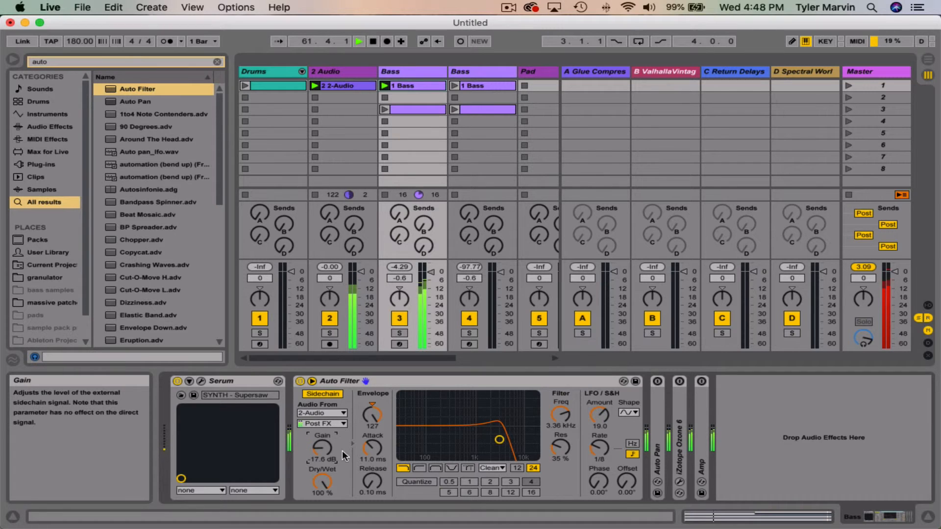
left_click_drag(498, 440, 478, 442)
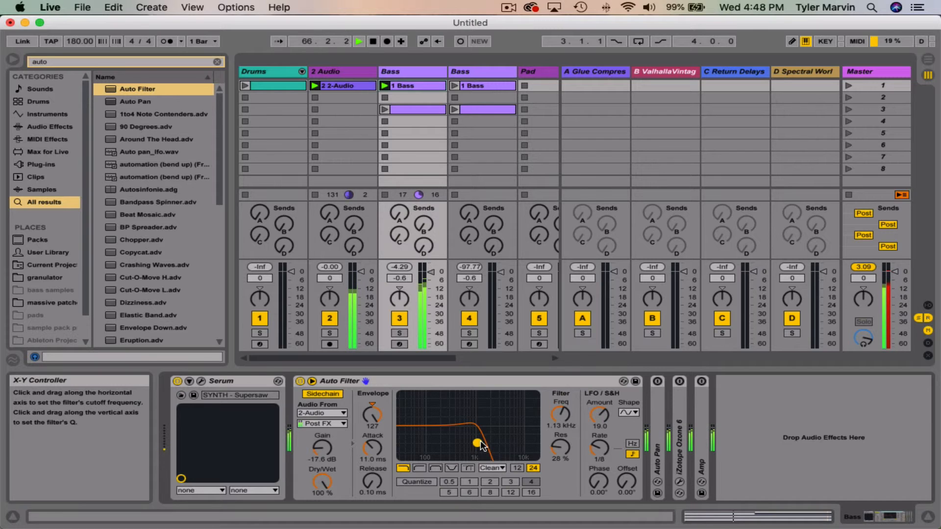
Step: Try adjusting the LFO's phase and offset, and return the phase to 0.00°
left_click_drag(595, 481, 595, 463)
mouse_move(626, 481)
left_mouse_down()
mouse_move(626, 443)
mouse_move(626, 483)
left_mouse_up()
left_click_drag(601, 482, 601, 510)
Step: Stop playback, turn off the Auto Filter's external sidechain, and collapse its sidechain section
key("space")
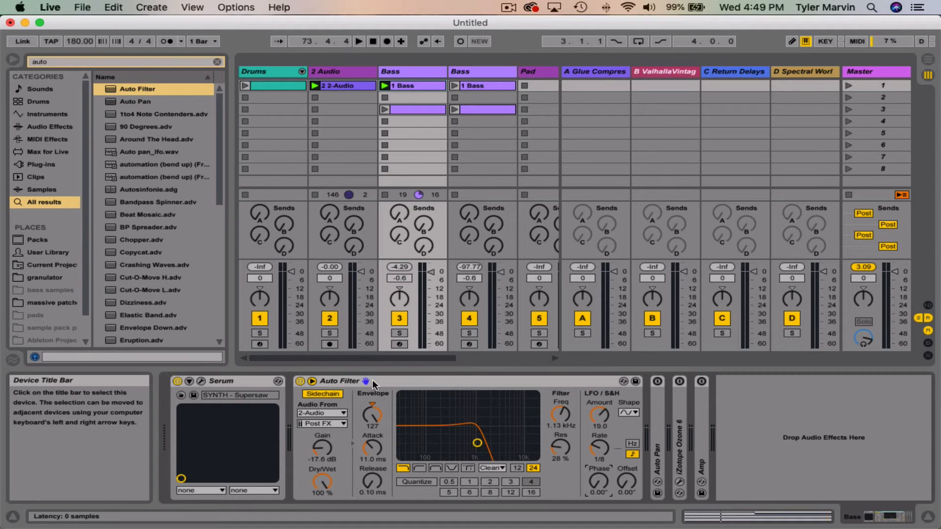
left_click(312, 393)
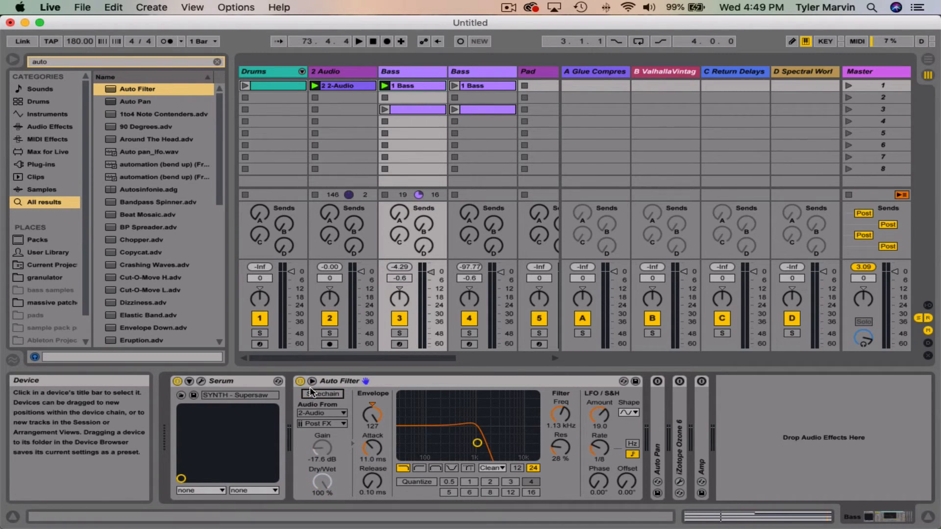
left_click(312, 382)
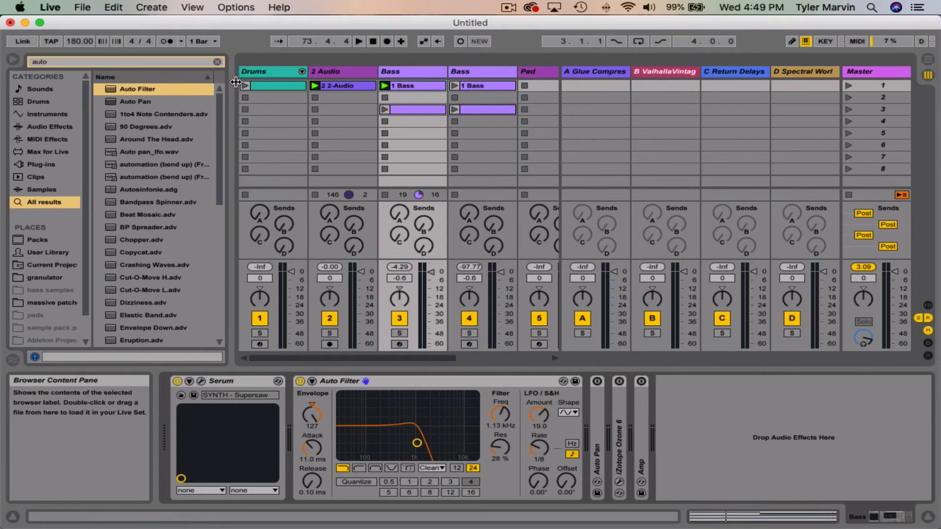
Step: Clear the browser search and list the Audio Effects category
left_click(217, 61)
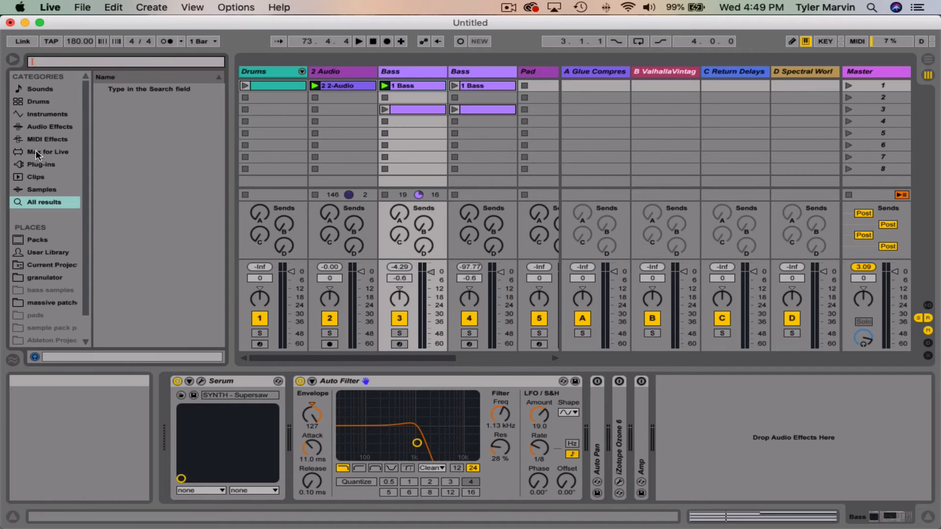
left_click(45, 127)
scroll(166, 167, "down", 5)
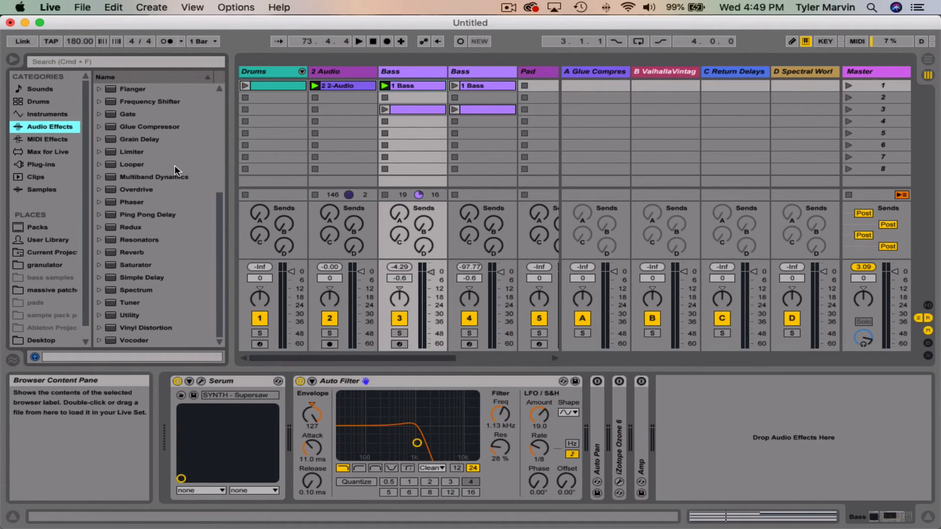
Step: Look through the whole list of audio effects from Amp to Vocoder, briefly checking the Instruments category too
scroll(198, 178, "up", 5)
scroll(198, 178, "down", 5)
scroll(198, 178, "up", 5)
scroll(198, 179, "down", 5)
scroll(198, 179, "up", 5)
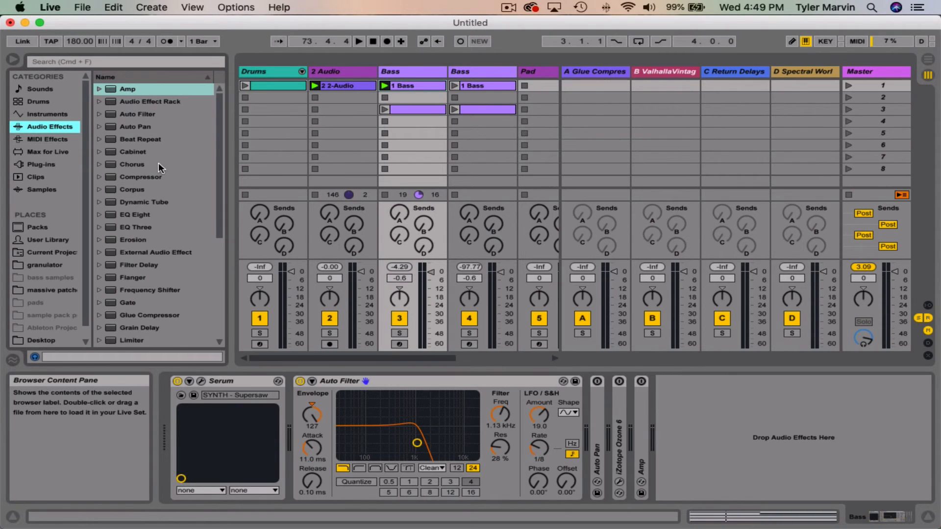
scroll(158, 163, "down", 5)
left_click(123, 335)
scroll(148, 229, "up", 10)
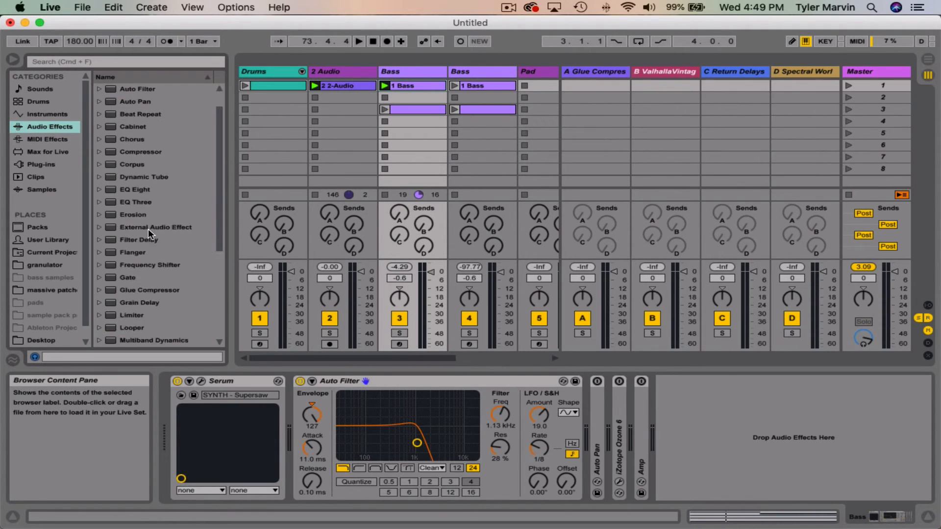
left_click(140, 151)
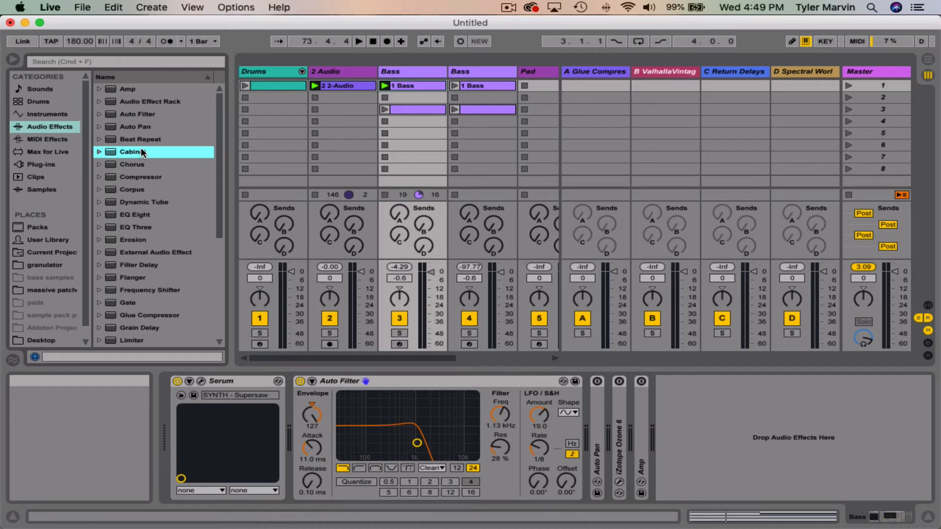
left_click(50, 115)
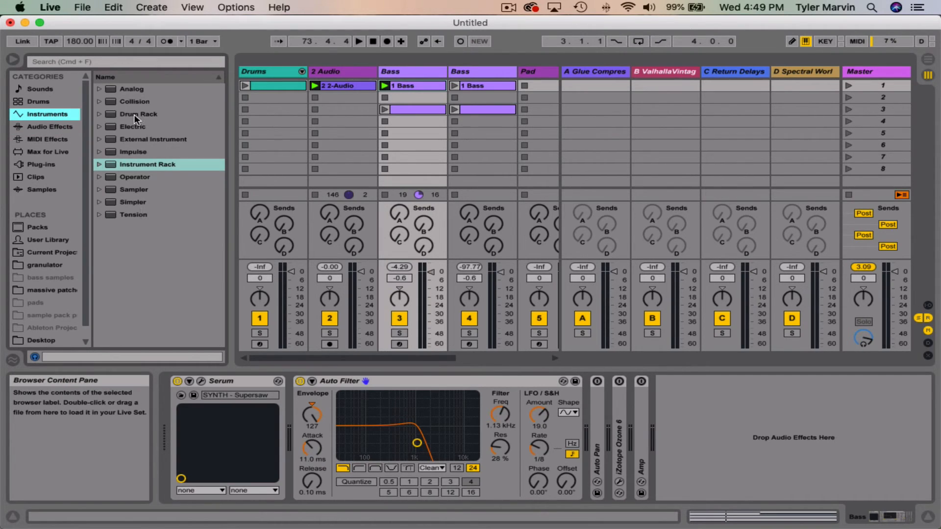
left_click(43, 125)
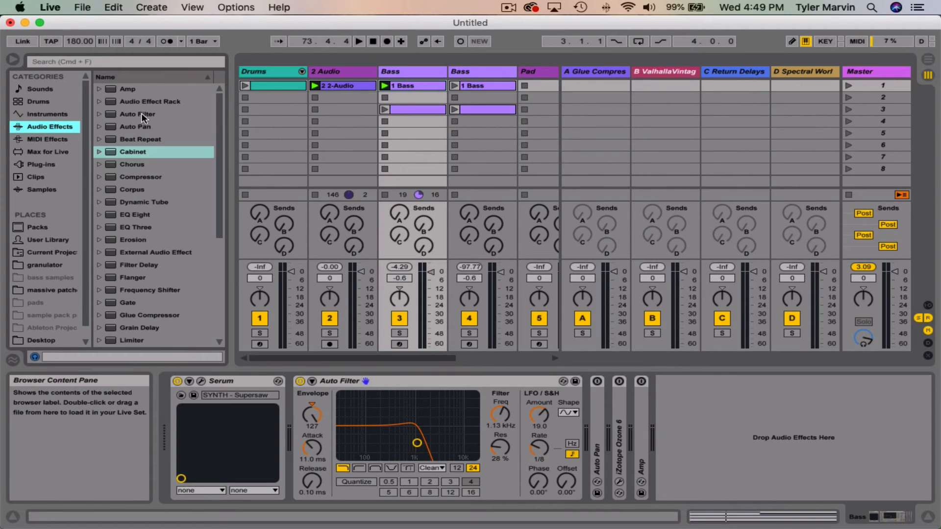
scroll(202, 201, "down", 5)
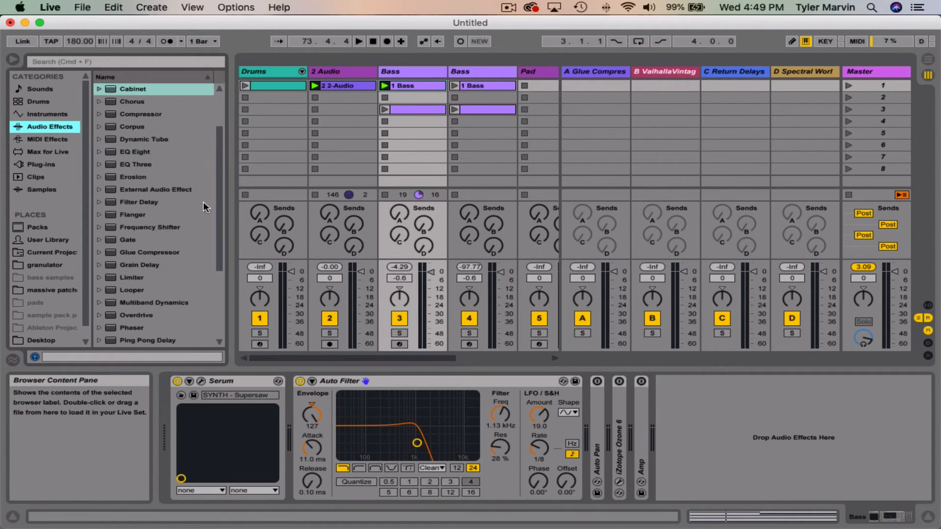
scroll(199, 204, "up", 5)
scroll(199, 204, "down", 5)
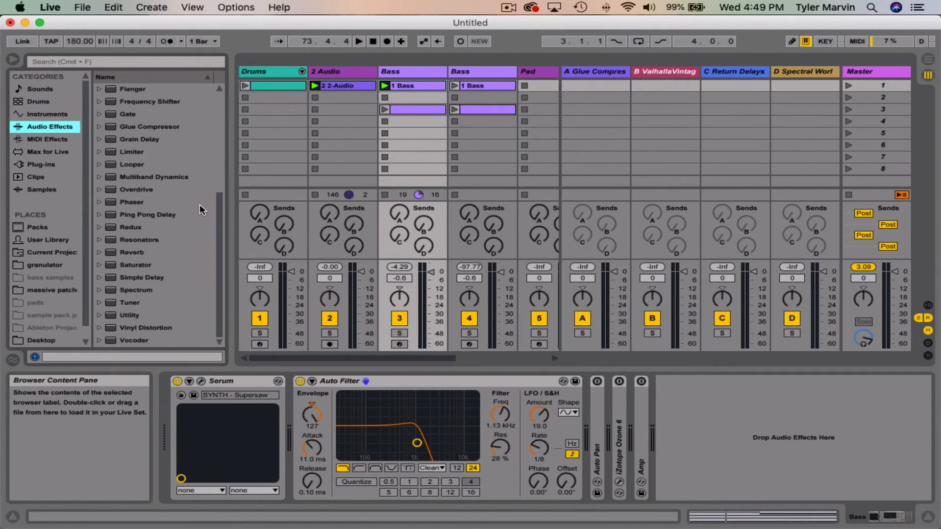
scroll(199, 205, "up", 5)
scroll(198, 205, "down", 5)
scroll(199, 205, "up", 5)
scroll(199, 204, "down", 5)
scroll(198, 204, "up", 5)
scroll(198, 205, "down", 5)
scroll(199, 211, "up", 5)
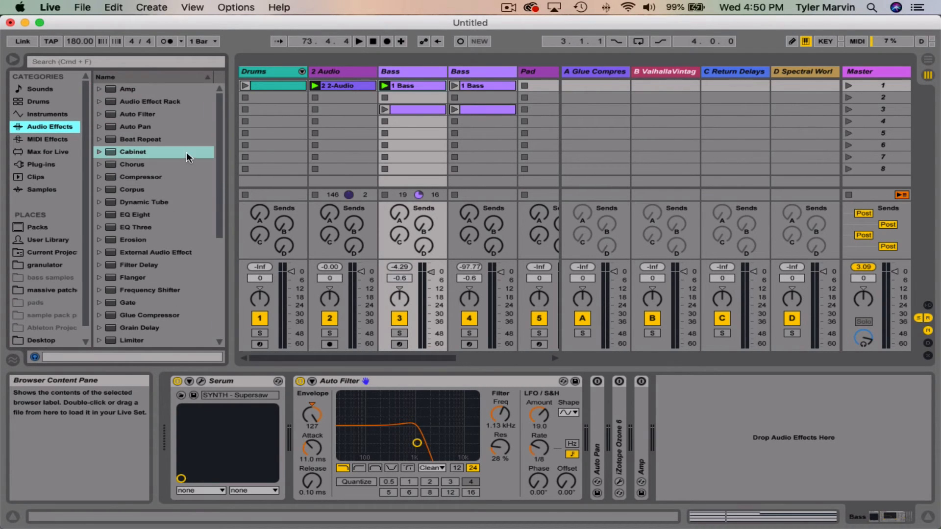
Step: Load the Amp audio effect at the end of the Bass track's device chain
left_click(157, 89)
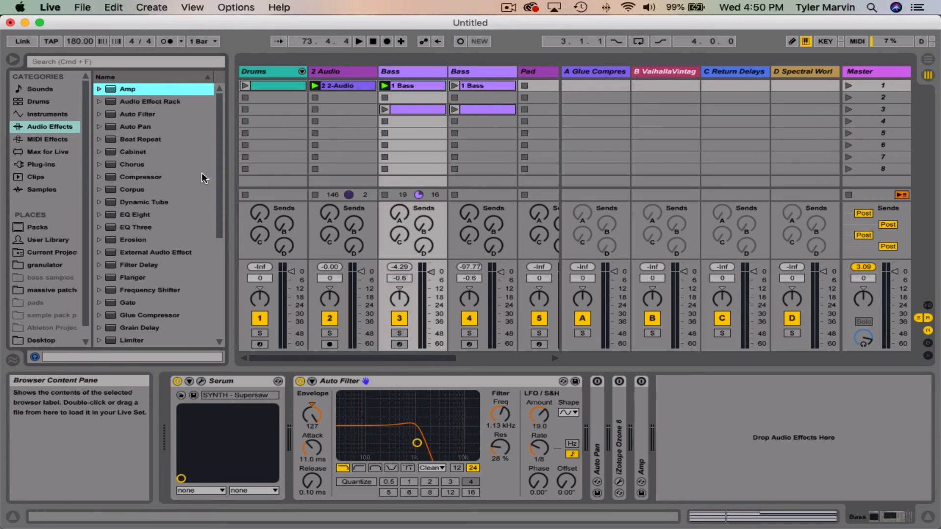
scroll(203, 178, "down", 5)
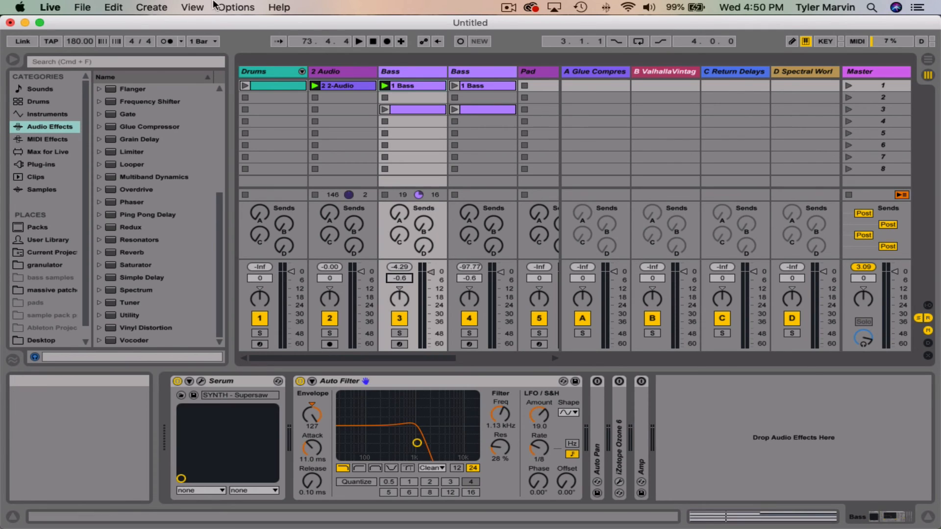
scroll(147, 147, "up", 5)
left_click(134, 88)
double_click(134, 88)
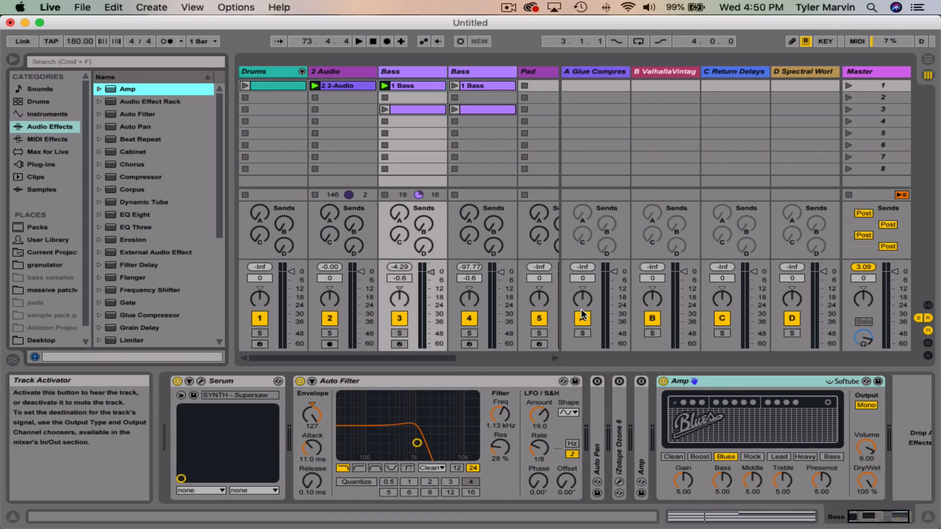
Step: Try the expanded Amp's types one after another: Bass, Heavy, Lead, Rock, Blues, Boost and Clean
left_click(751, 379)
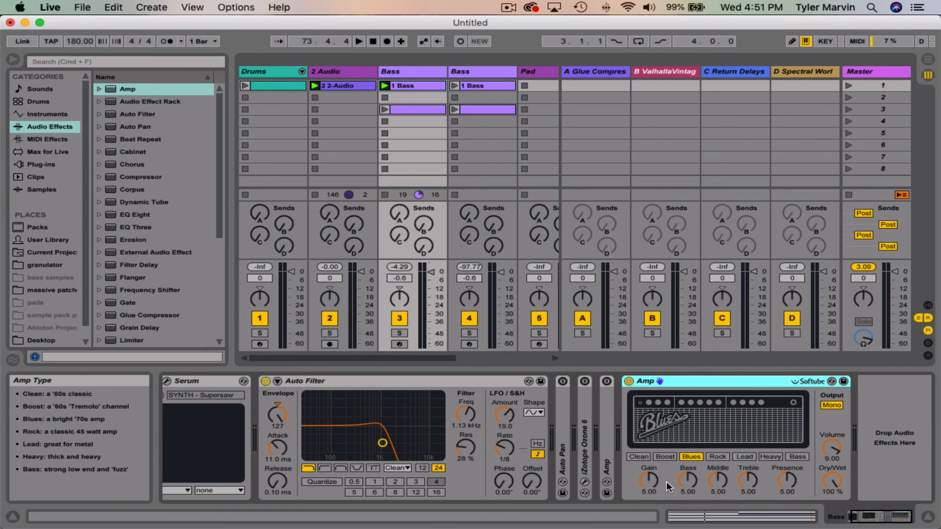
left_click(688, 481)
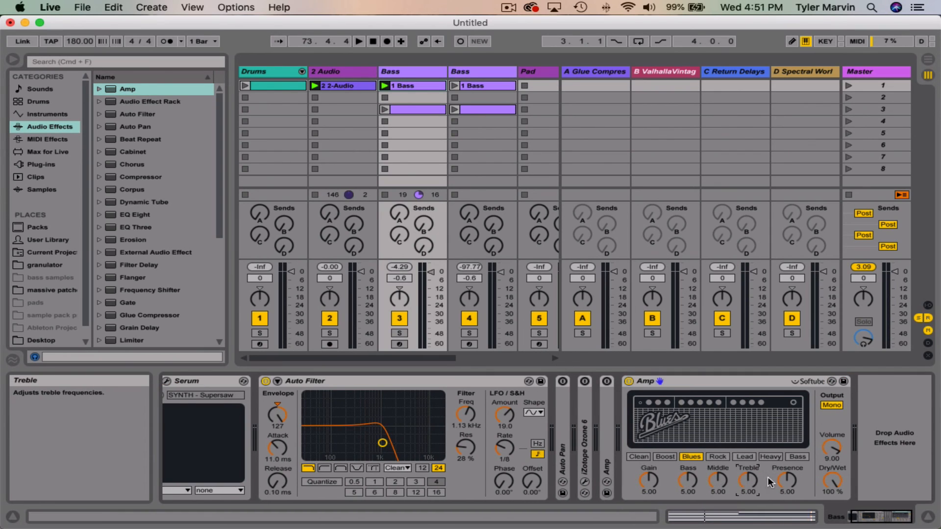
left_click(797, 456)
left_click(772, 457)
left_click(744, 456)
left_click(717, 457)
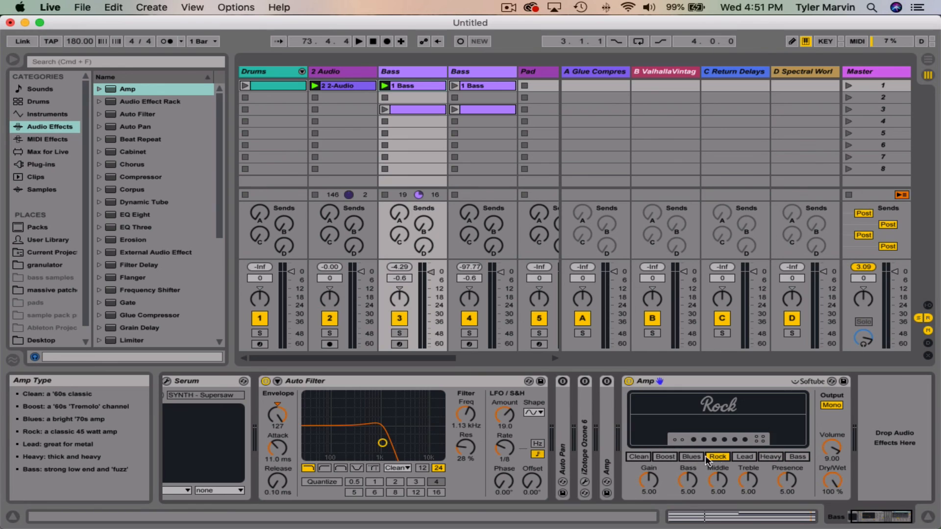
left_click(691, 457)
left_click(665, 456)
left_click(638, 456)
Step: Delete the expanded Amp from the end of the Bass track's device chain and select the collapsed Auto Pan
left_click(699, 379)
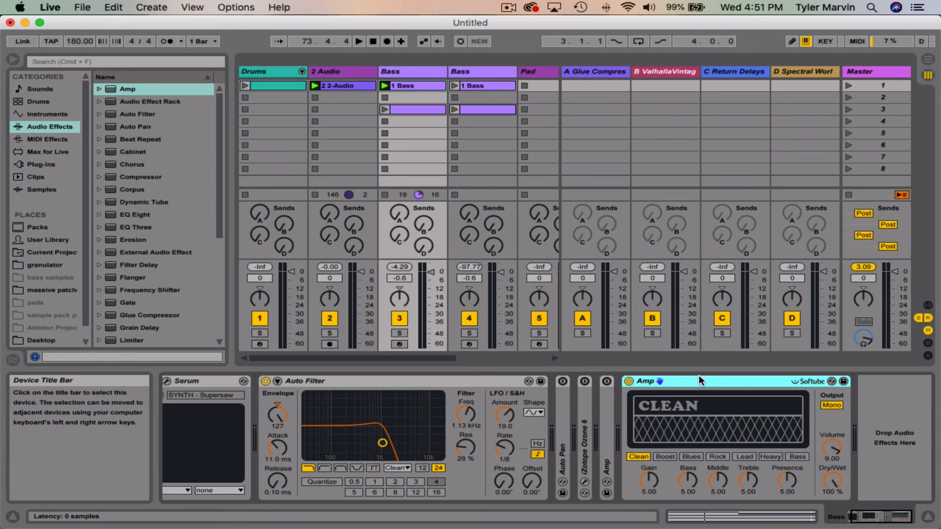
key("Delete")
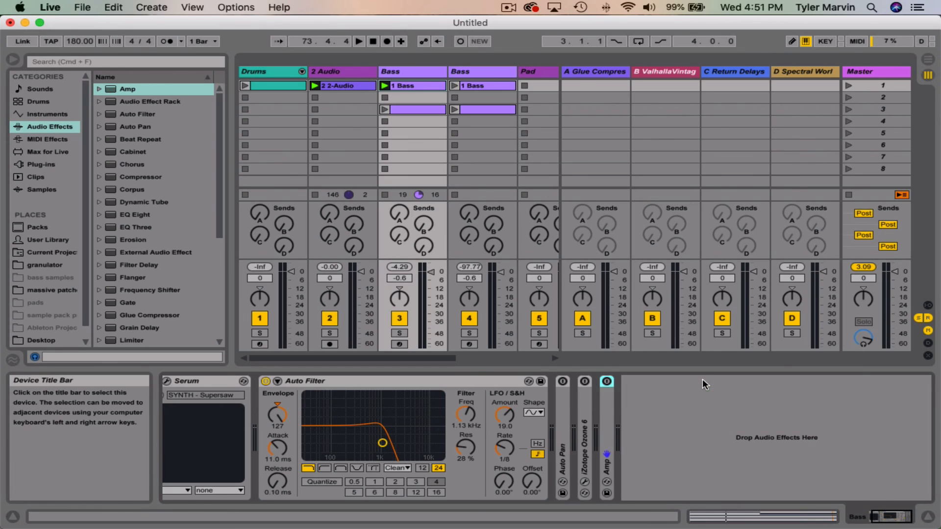
left_click(563, 406)
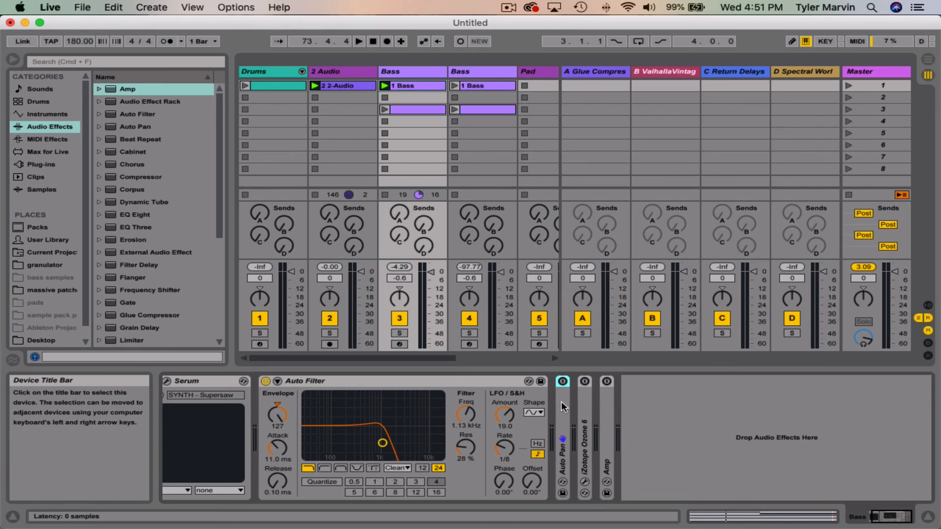
scroll(399, 381, "left", 2)
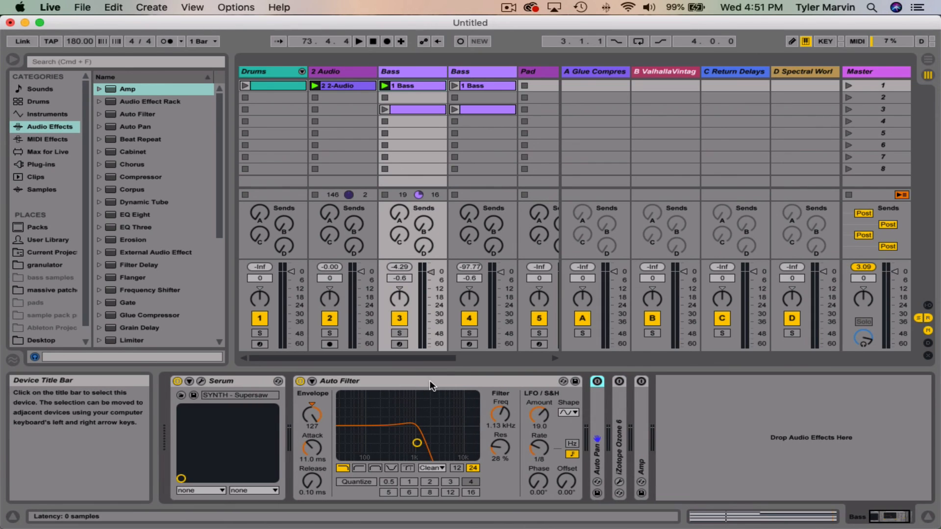